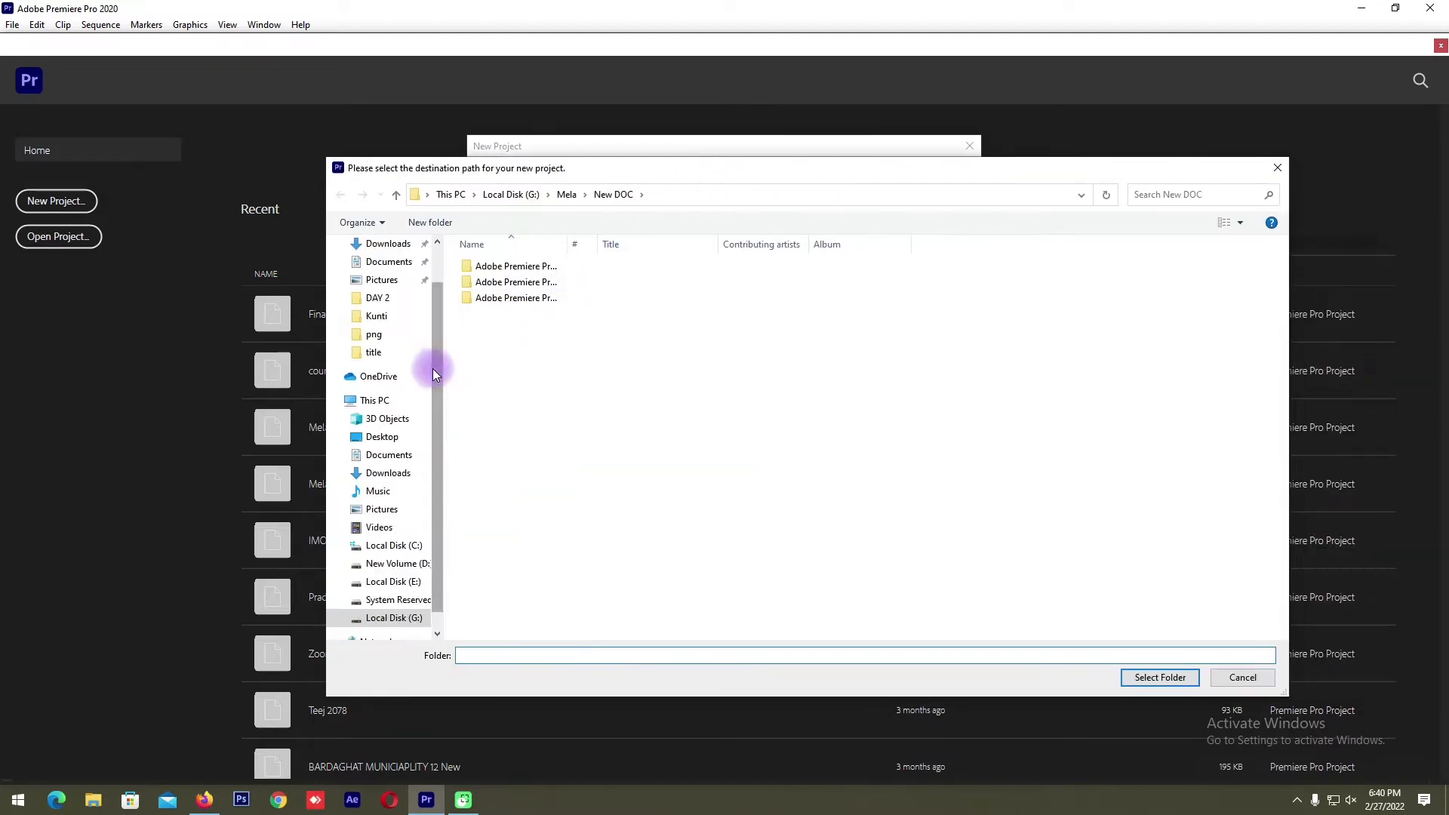
# Step: Set the new project's location to the Tutorial folder on the Desktop
pyautogui.moveTo(433, 373); pyautogui.dragTo(441, 323)
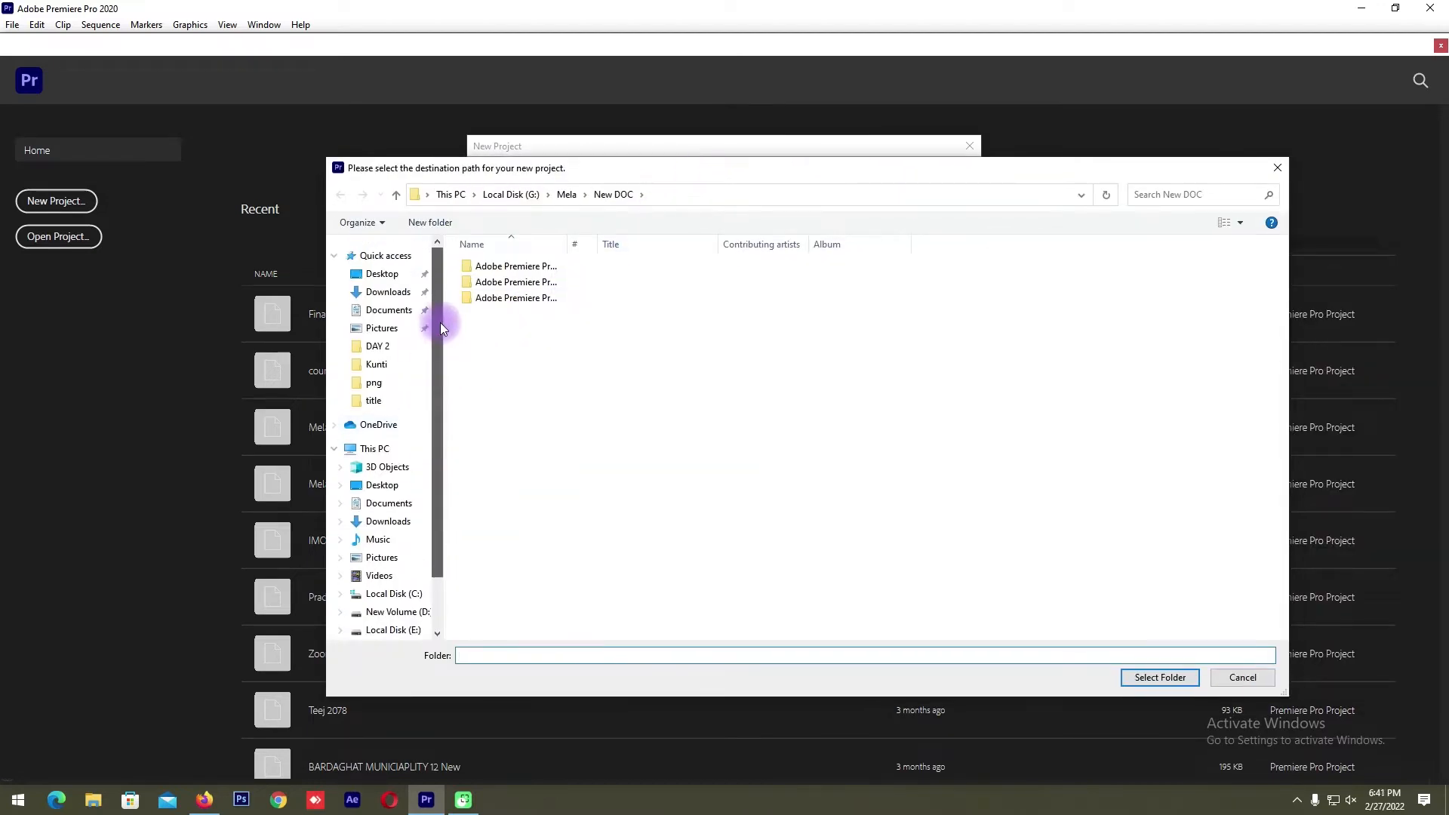
pyautogui.click(385, 276)
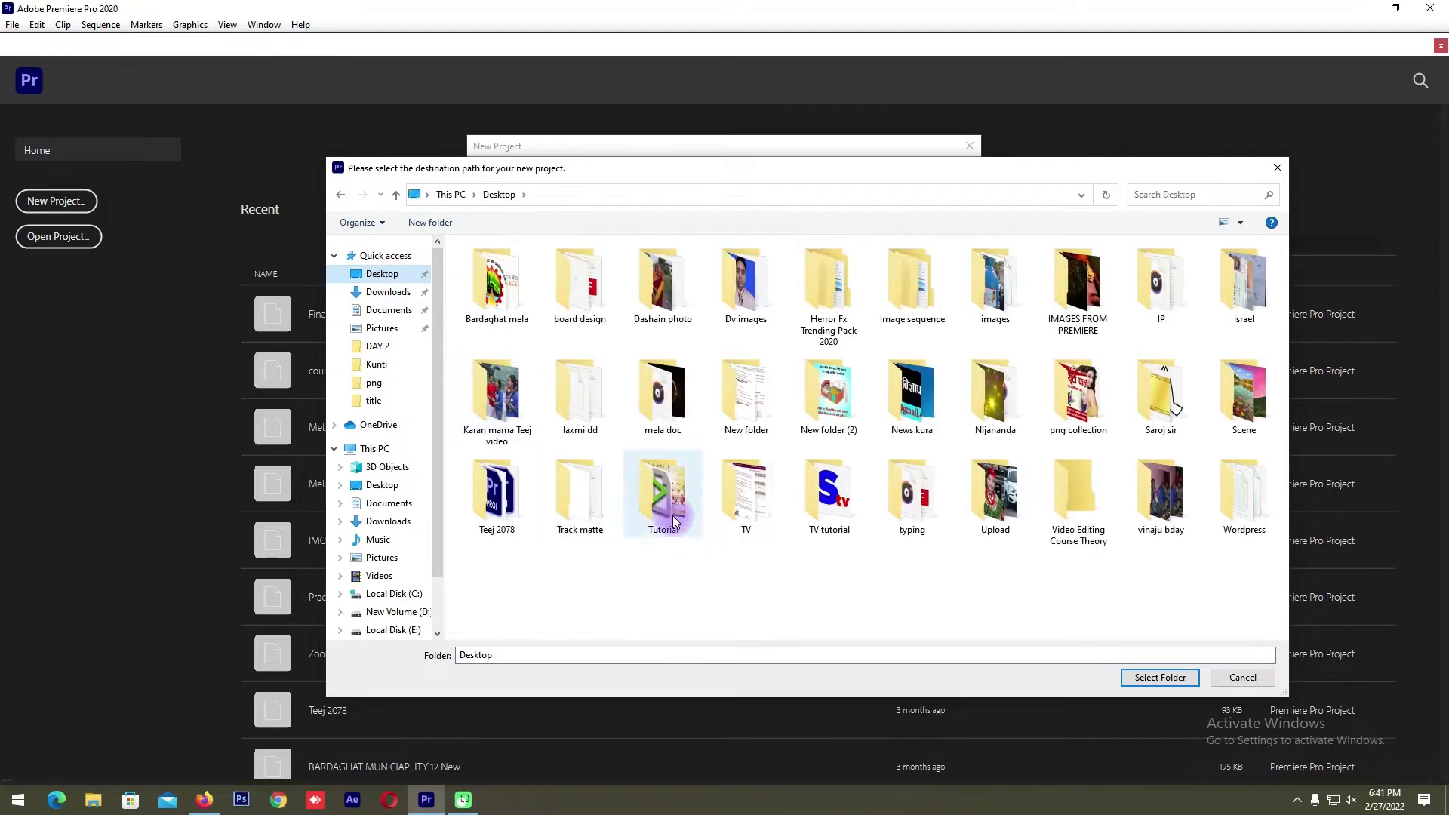
pyautogui.click(657, 490)
pyautogui.click(1159, 677)
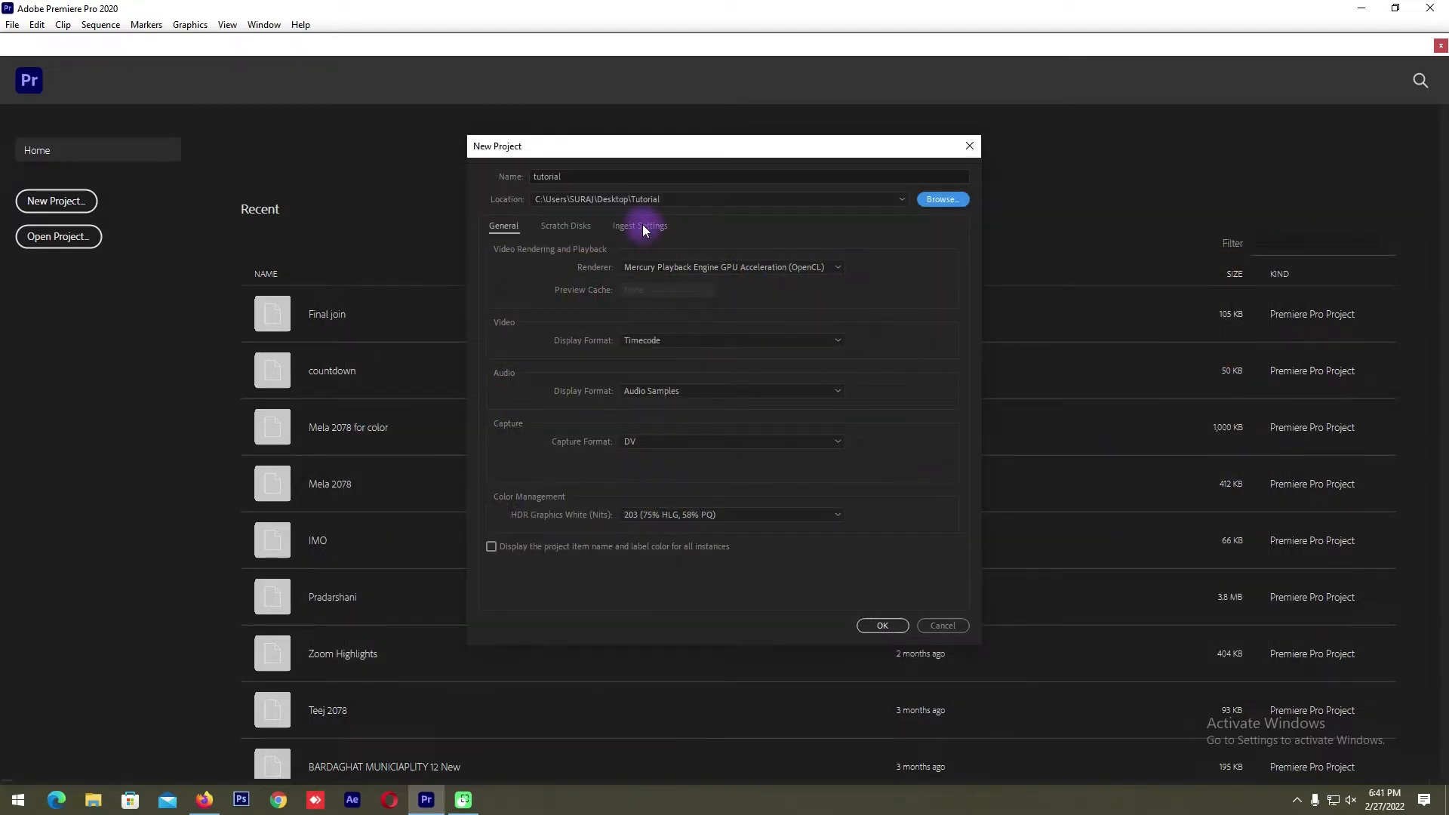
# Step: Decline overwriting the existing project, rename the new one "tutorial 111" and create it
pyautogui.click(882, 625)
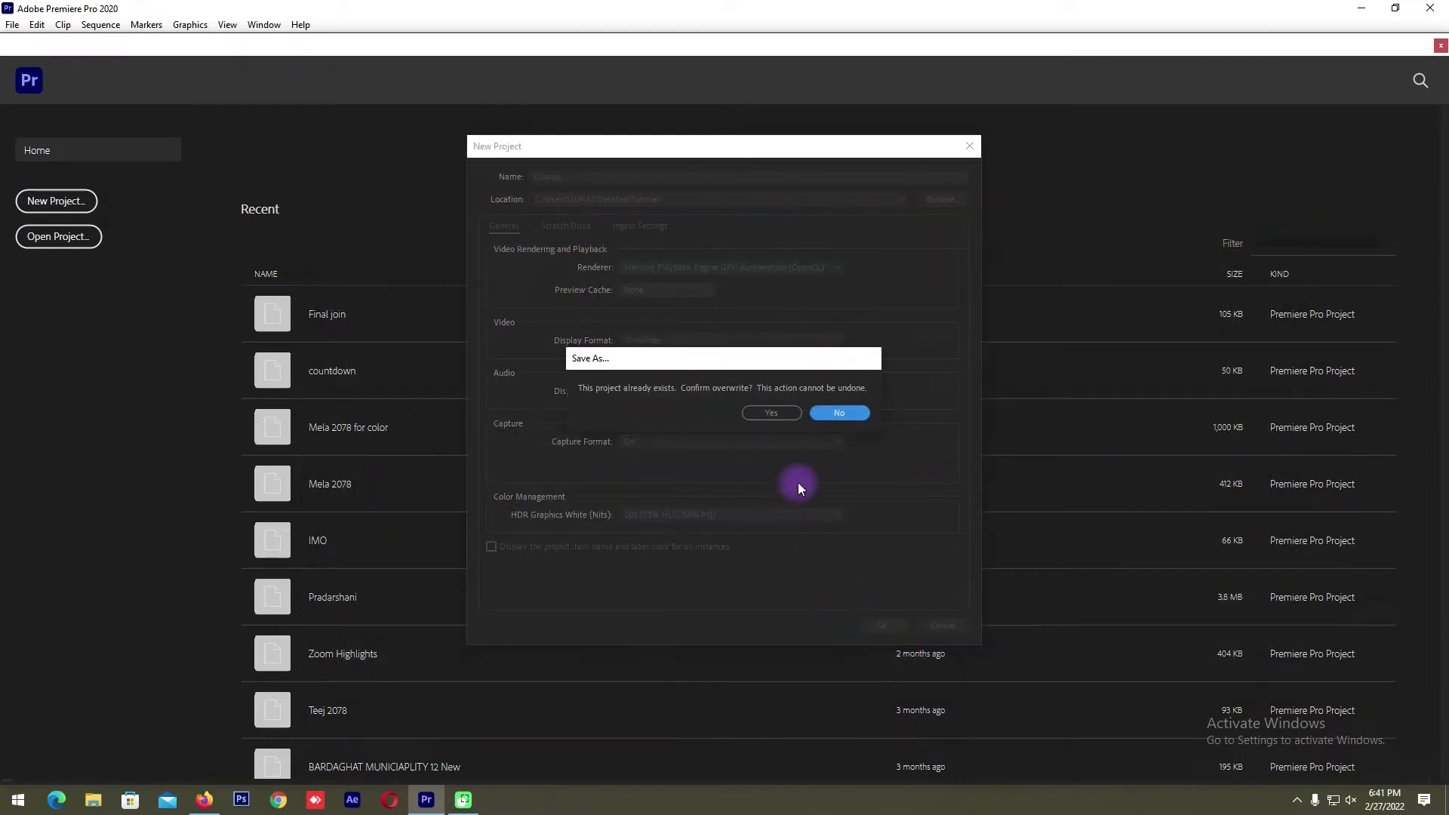
pyautogui.click(835, 412)
pyautogui.click(590, 171)
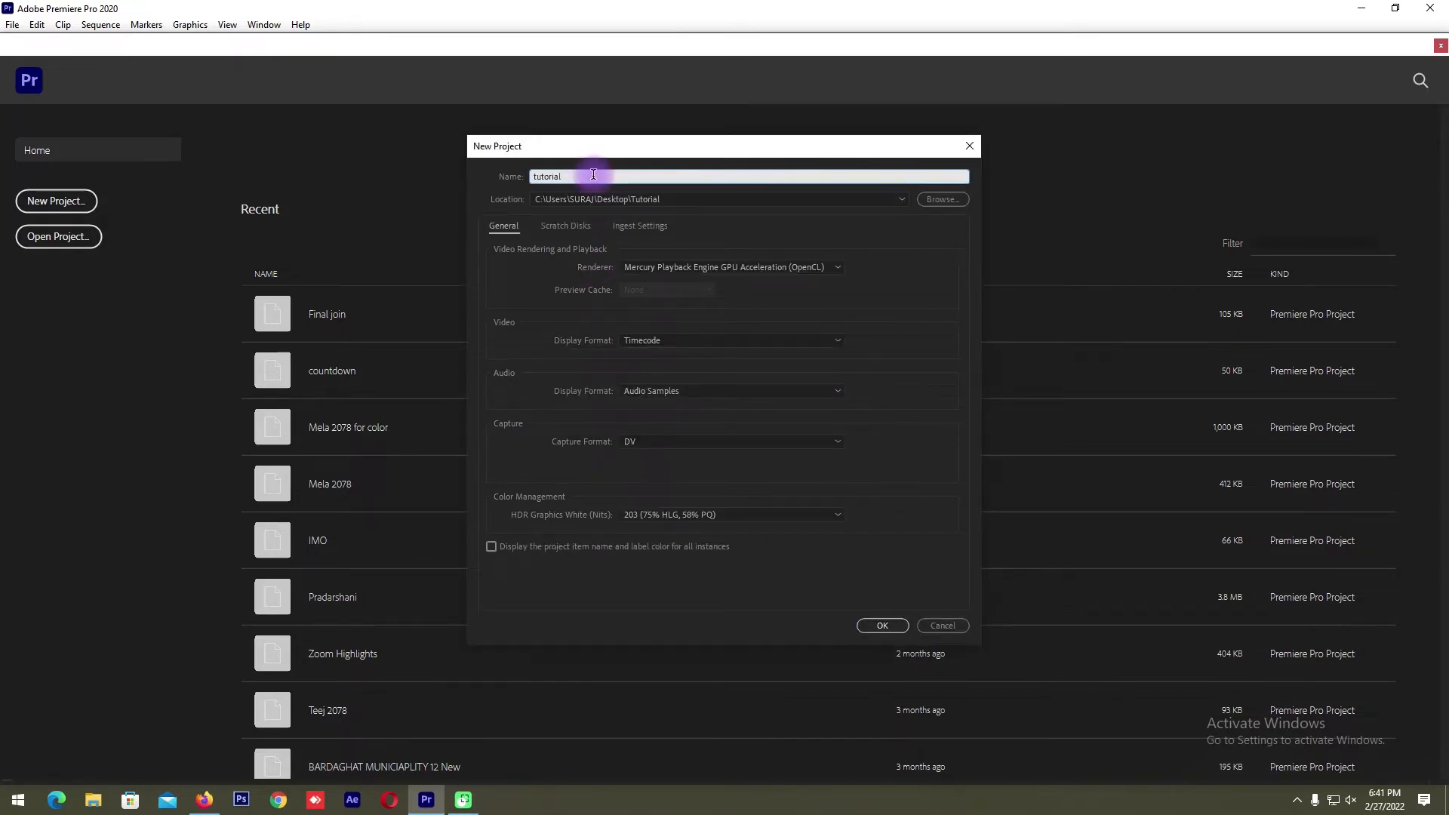
pyautogui.write('111')
pyautogui.click(882, 627)
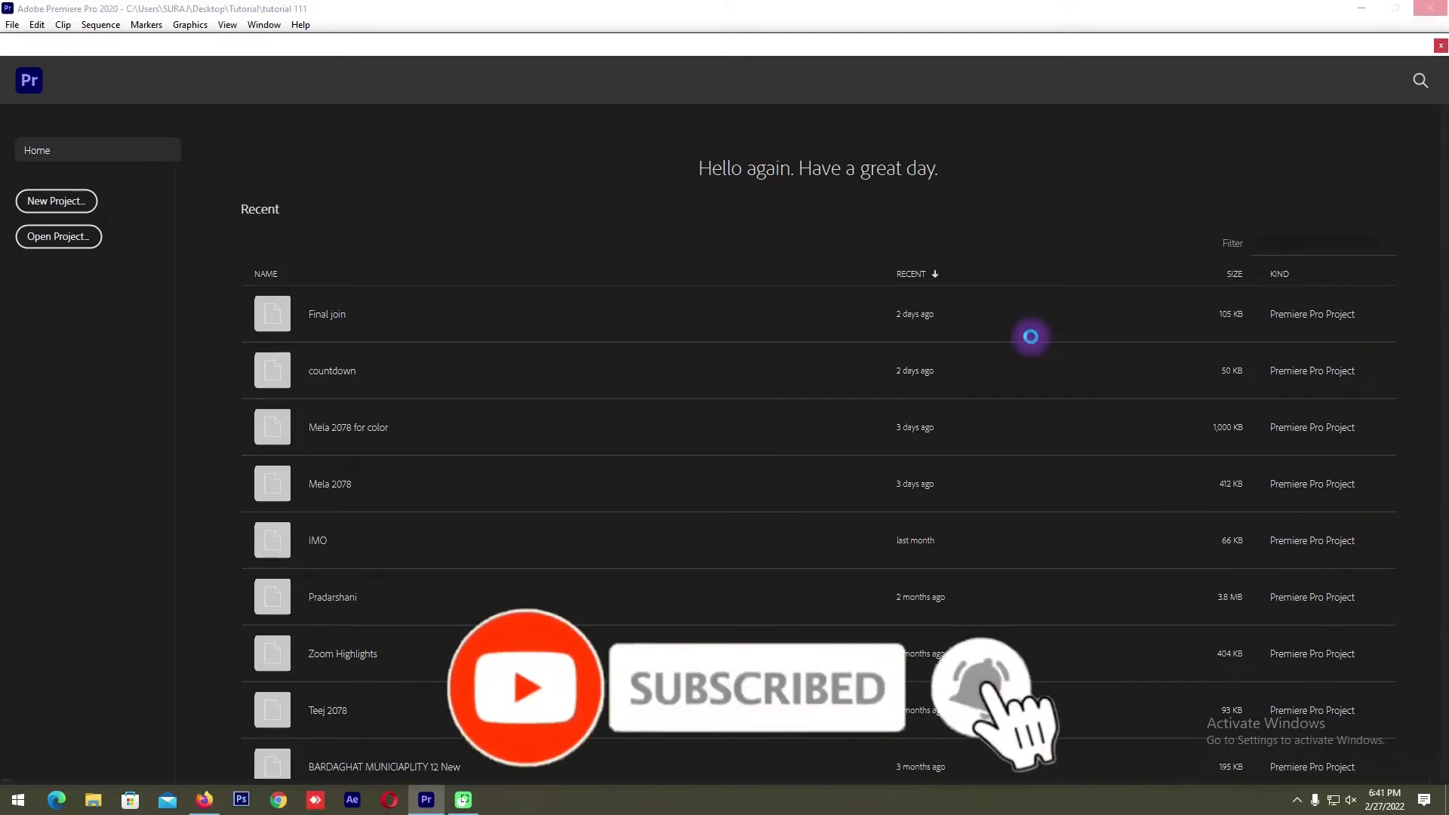
# Step: Switch to Firefox and copy the web address of the YouTube page "Lion Green Screen Video"
pyautogui.click(204, 801)
pyautogui.click(944, 17)
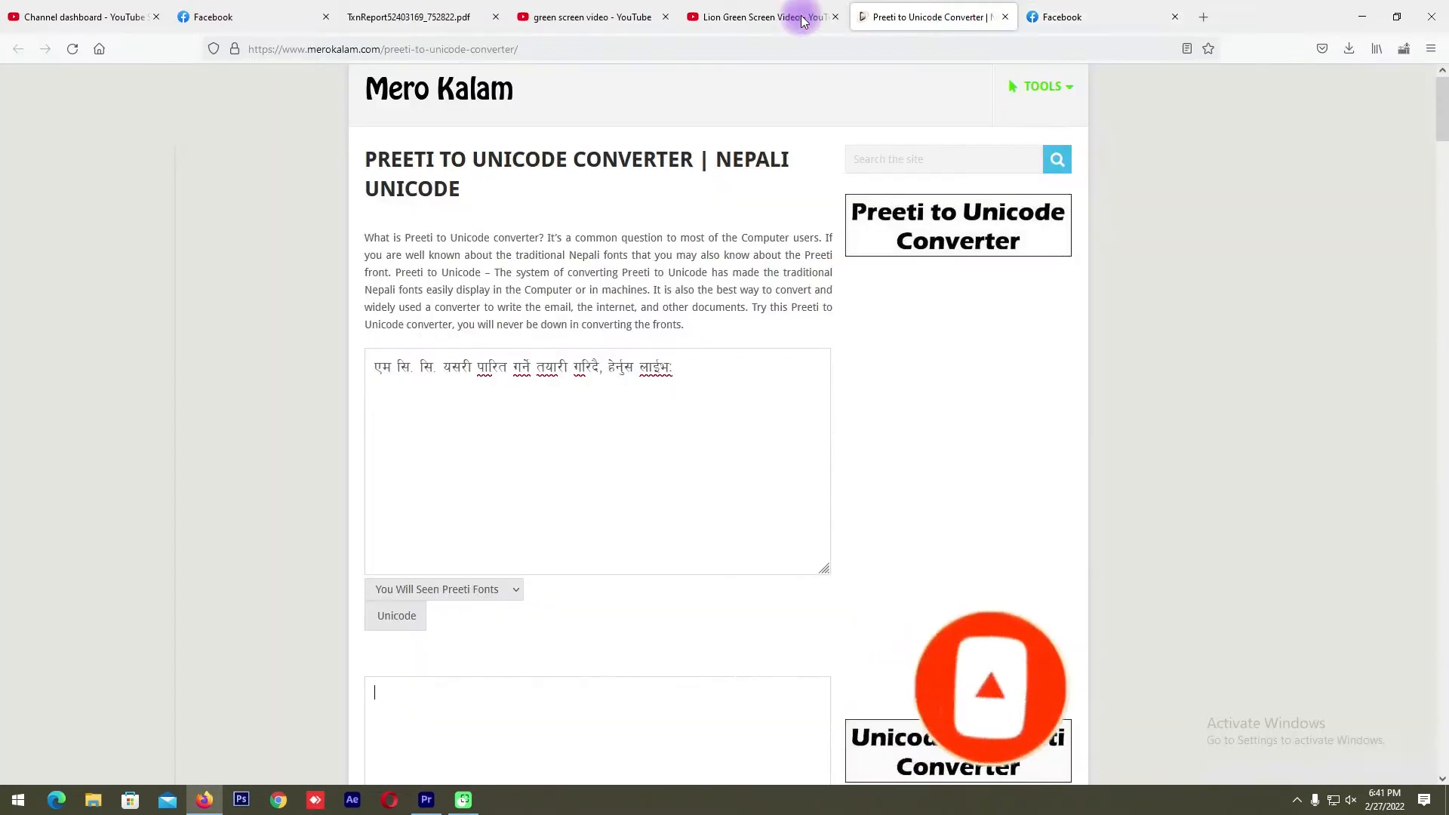
pyautogui.click(608, 17)
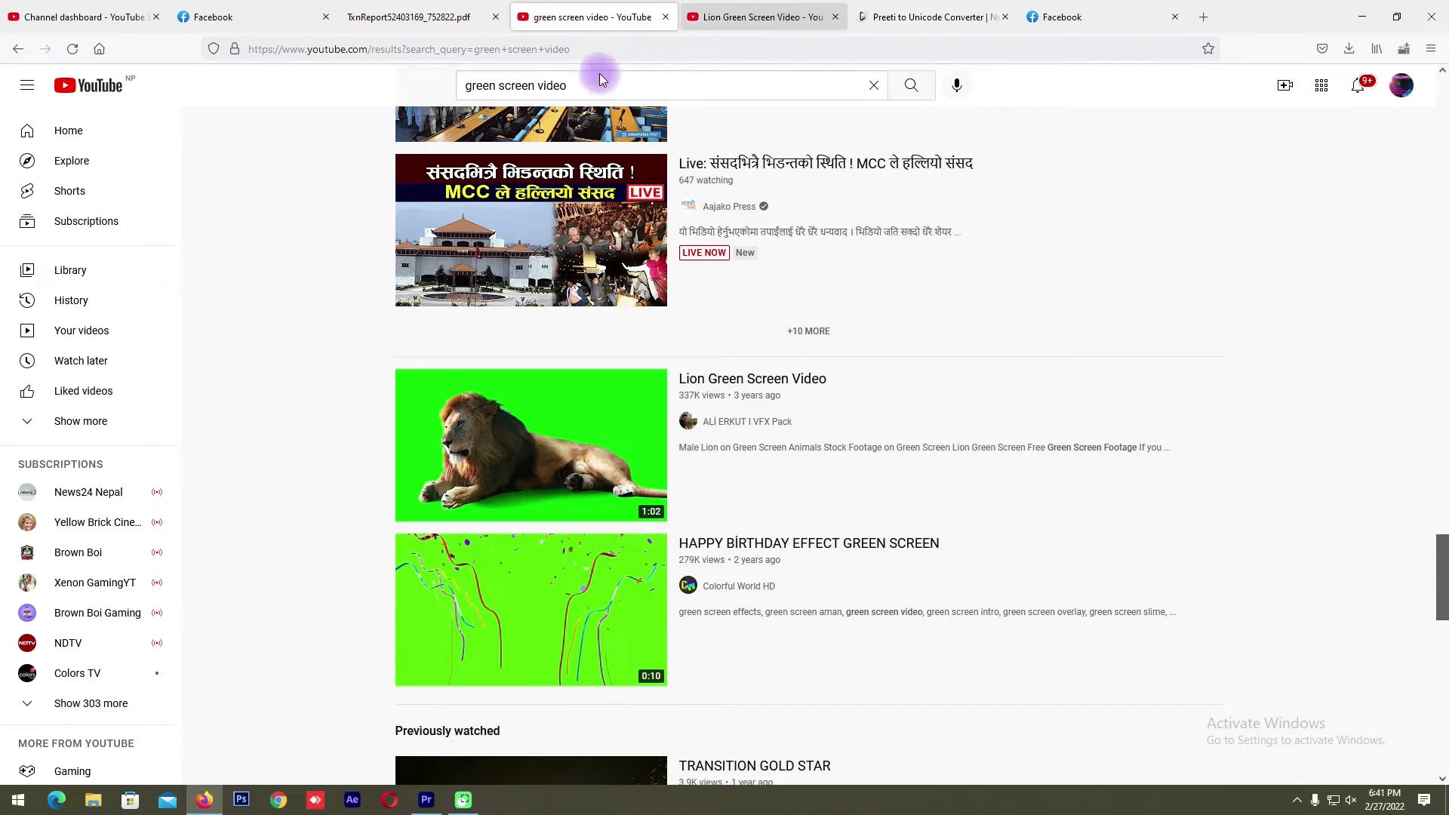
pyautogui.hotkey('ctrl', 'Tab')
pyautogui.click(529, 48)
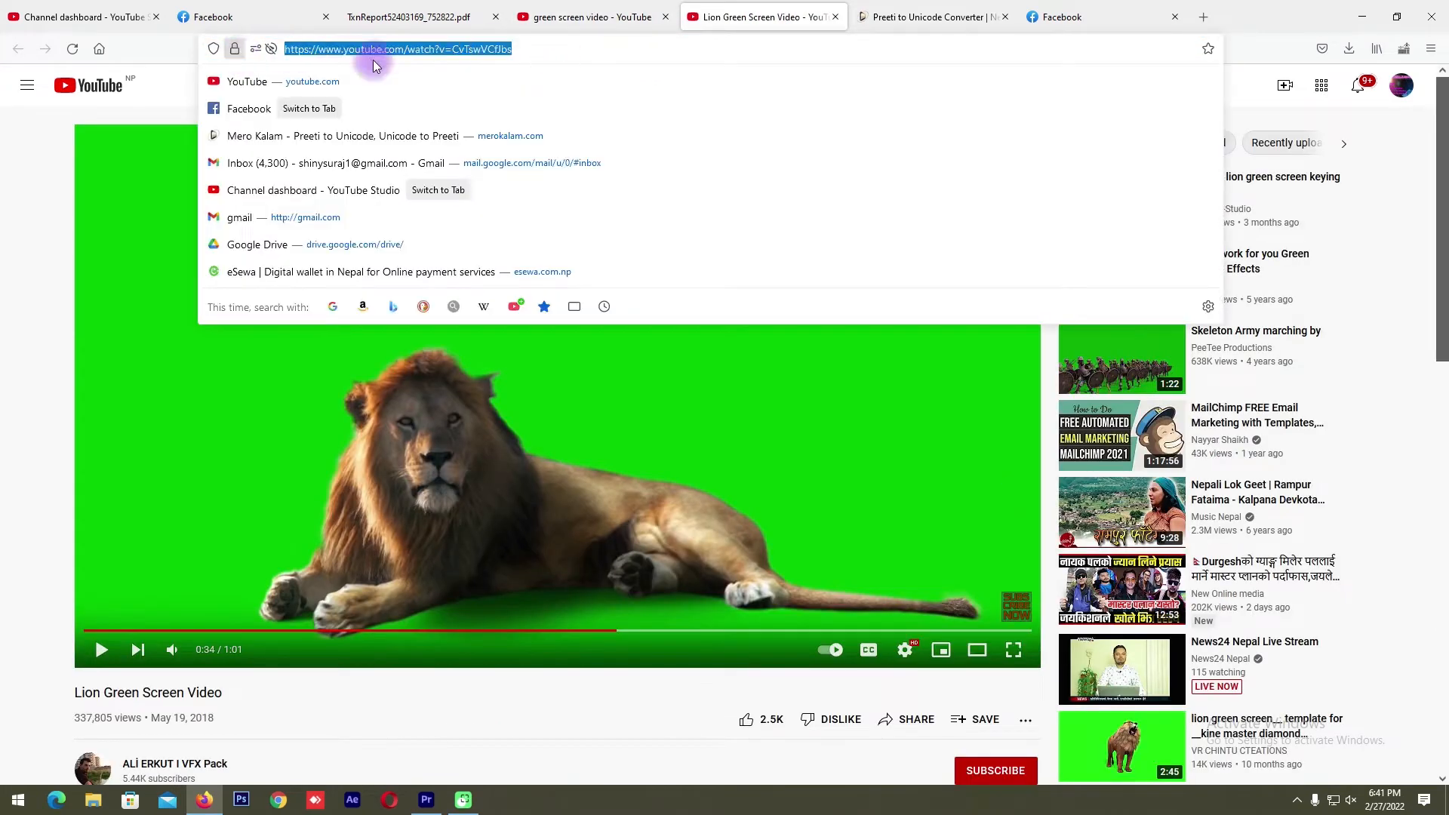
pyautogui.rightClick(405, 50)
pyautogui.click(451, 132)
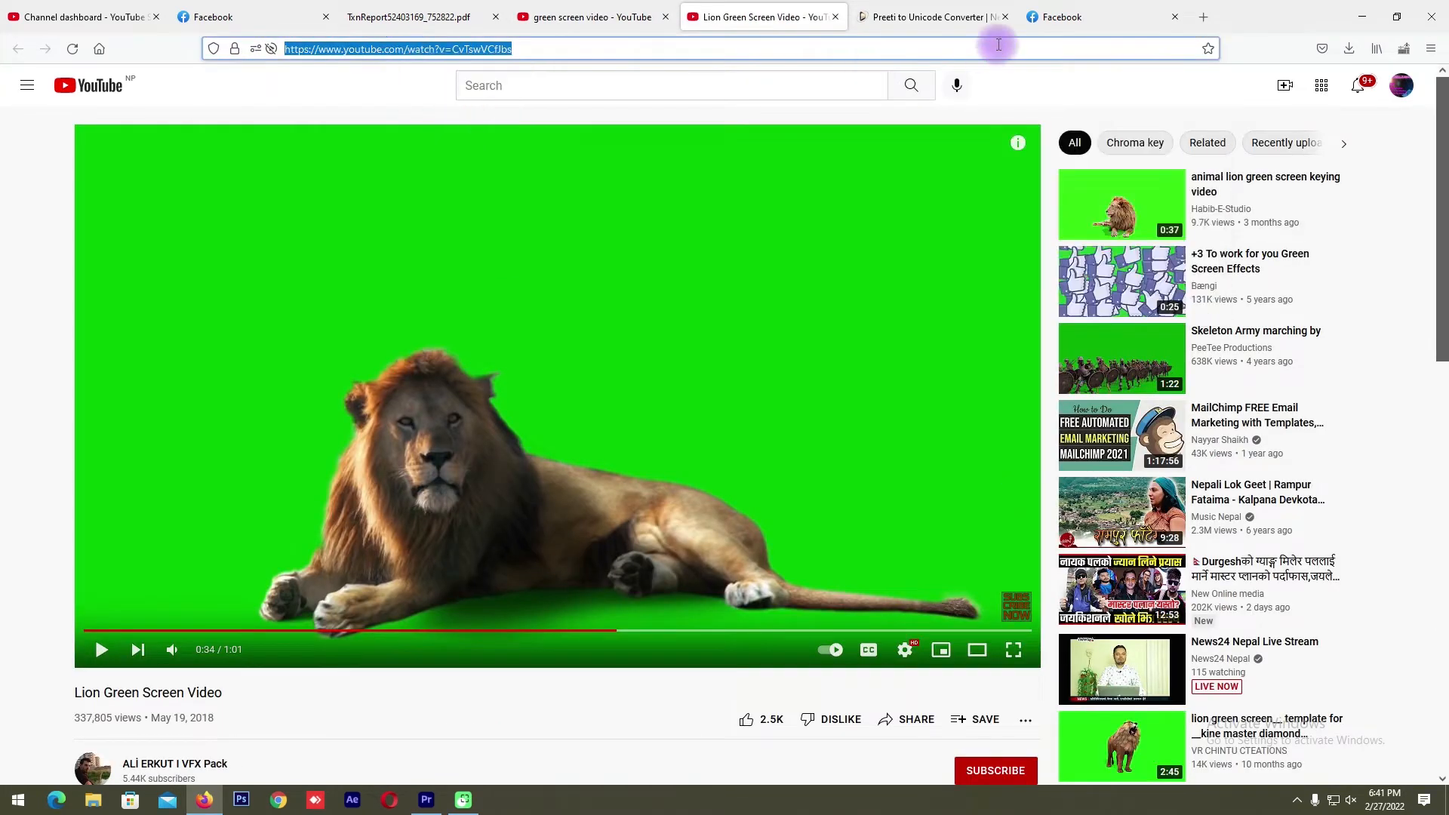
pyautogui.click(1064, 16)
pyautogui.click(1057, 40)
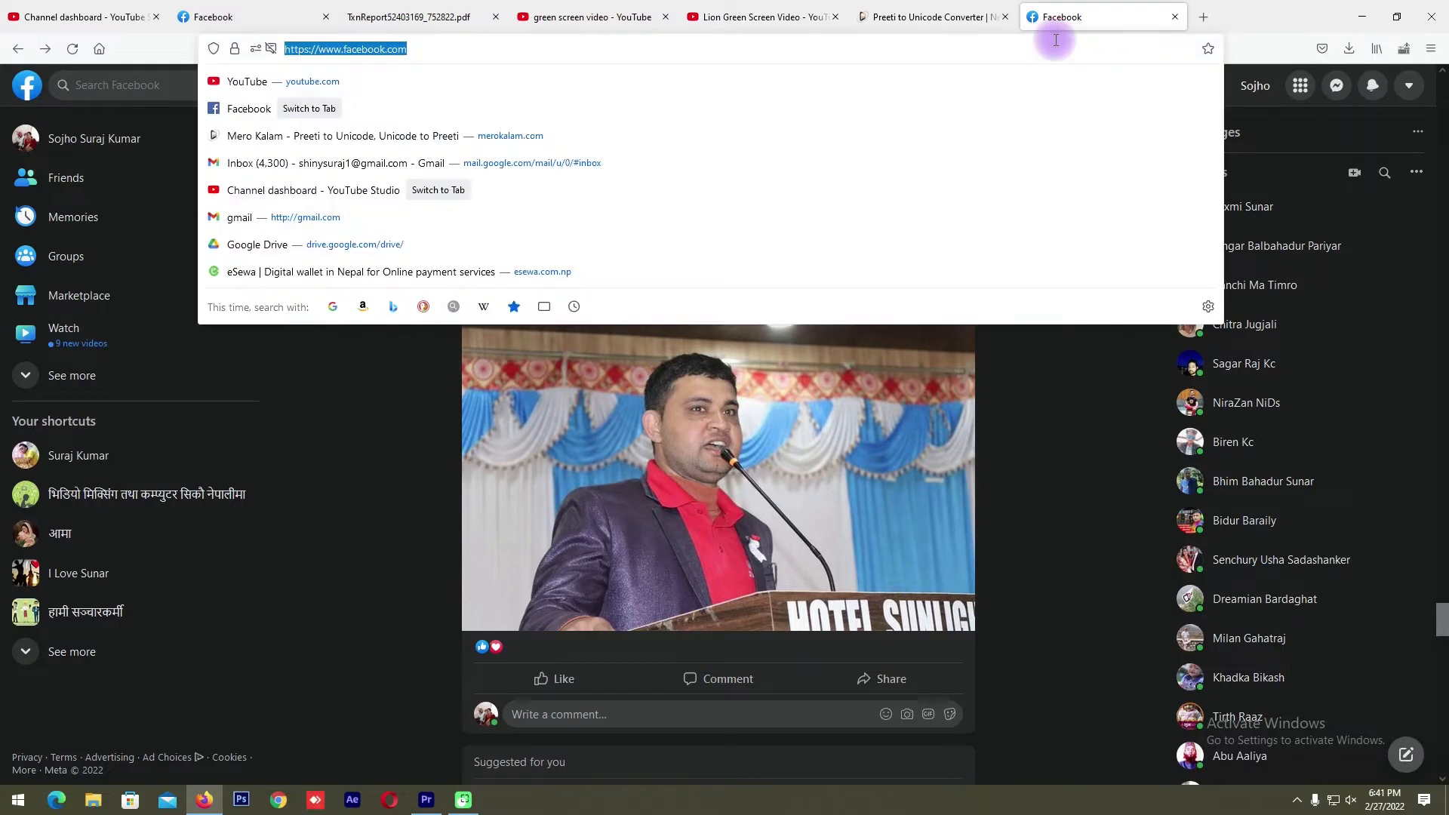
pyautogui.hotkey('ctrl', 'v')
pyautogui.press('Return')
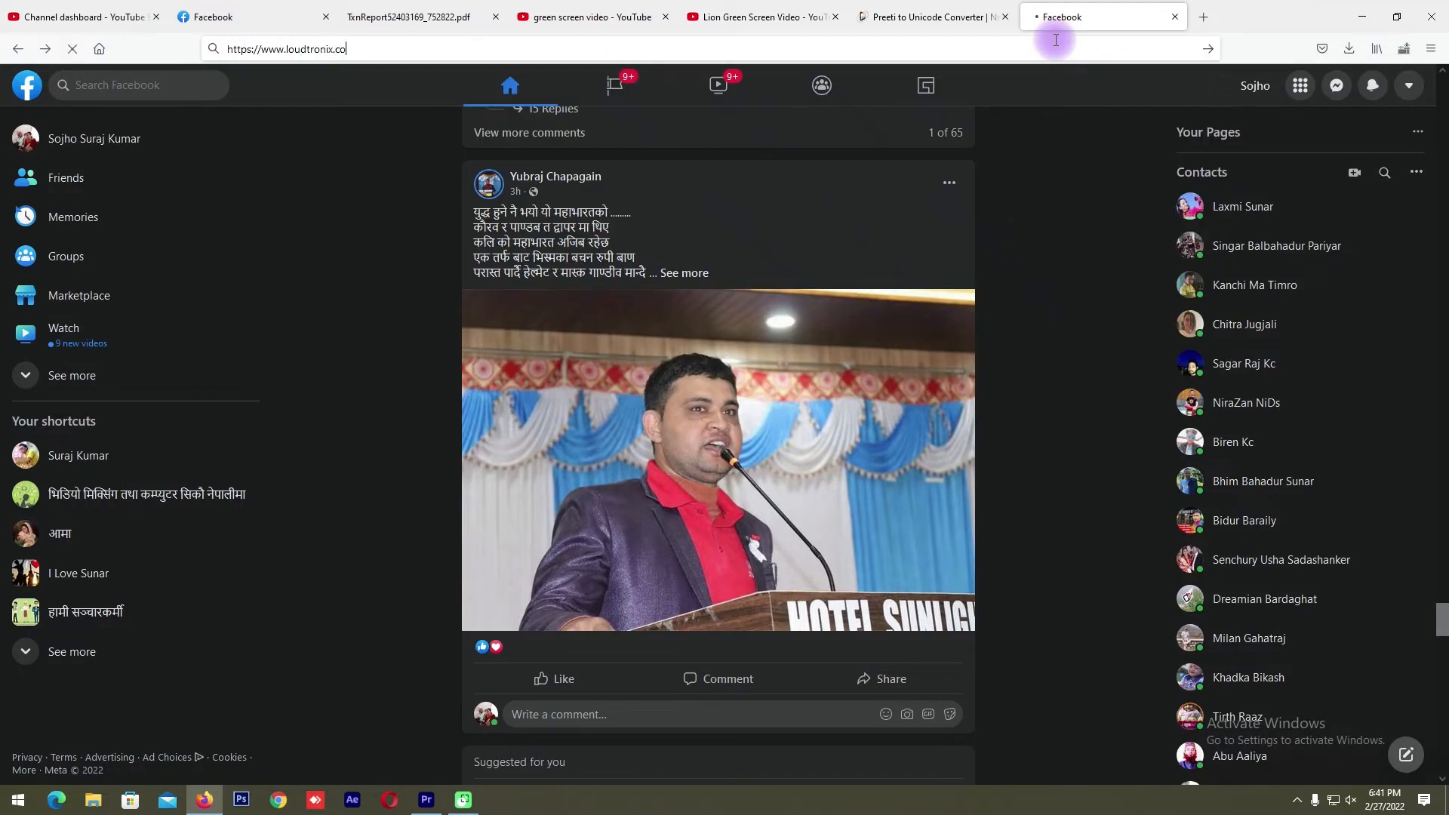
# Step: Replace the address in the current tab with y2mate.com and load the site
pyautogui.hotkey('ctrl', 'l')
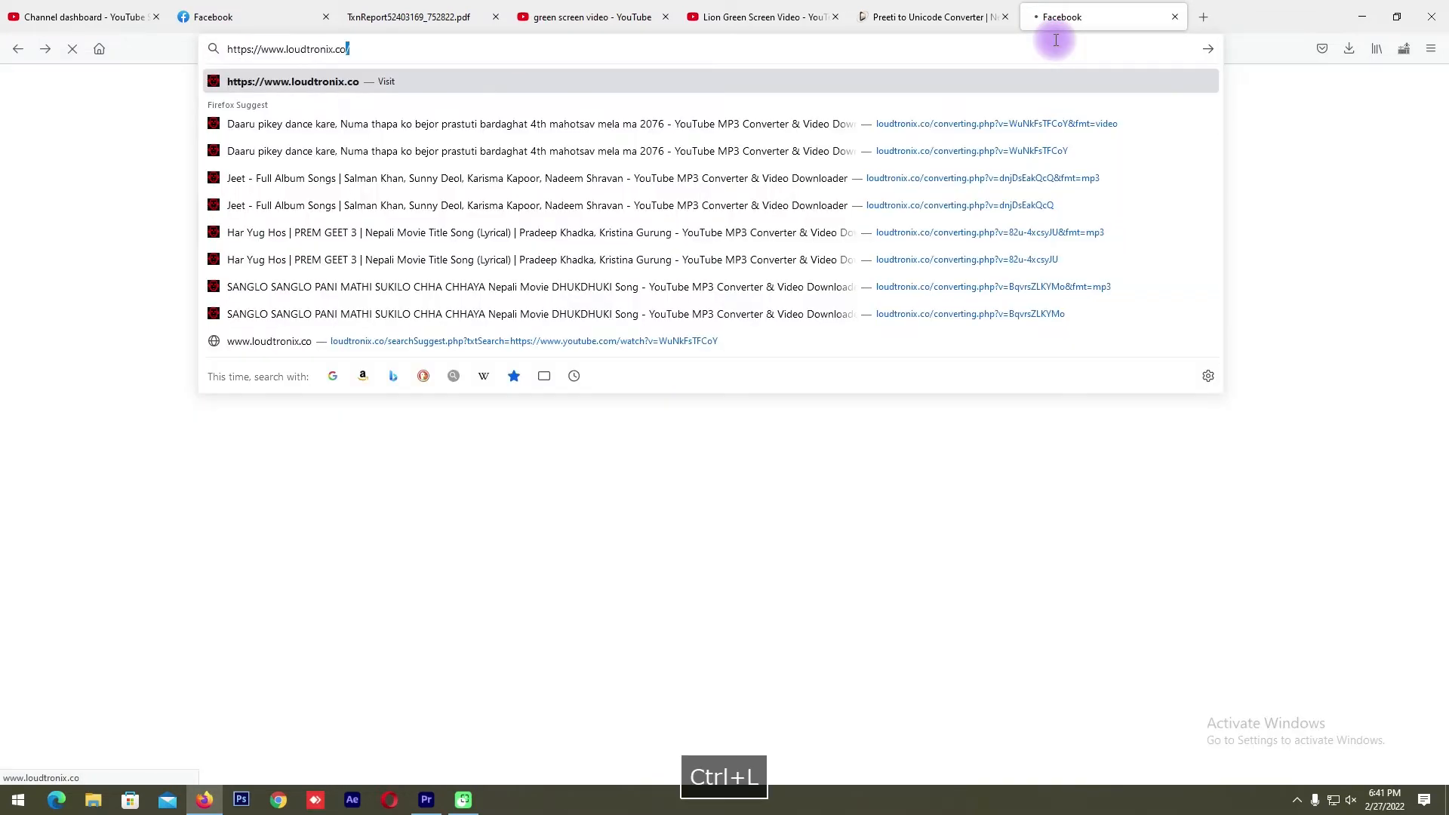
pyautogui.hotkey('ctrl', 'l')
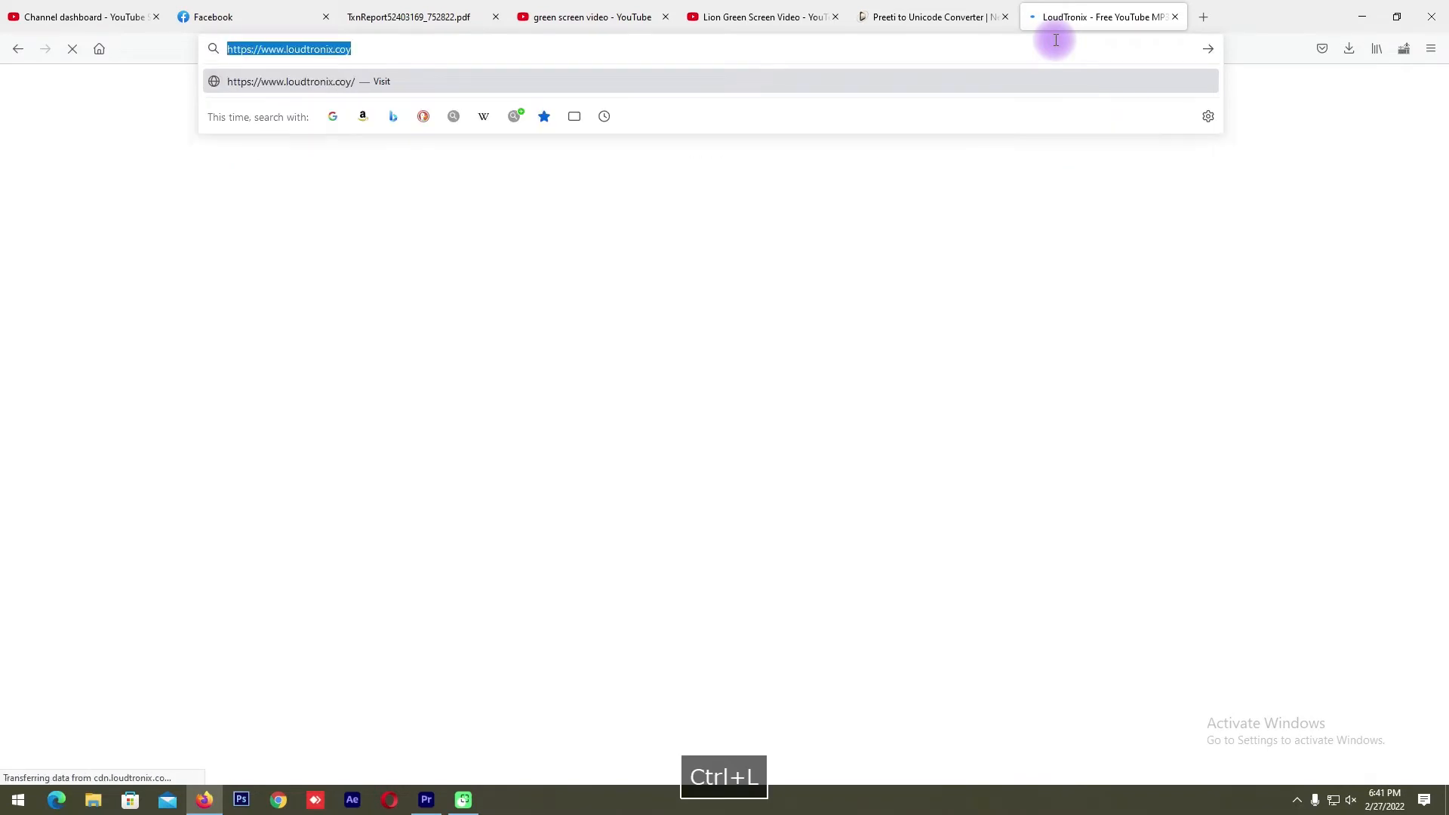
pyautogui.press('BackSpace')
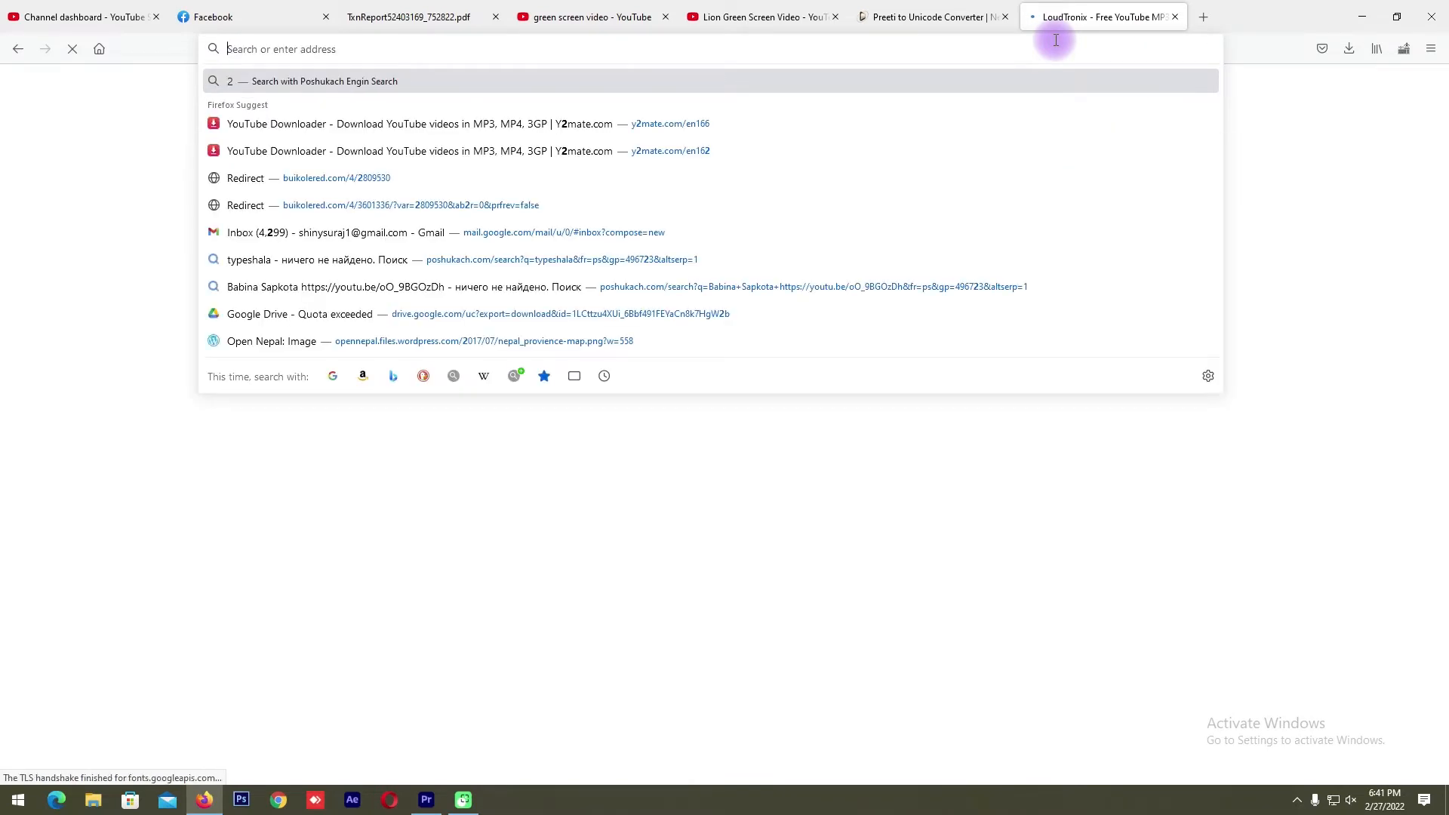
pyautogui.write('y2mate.com/')
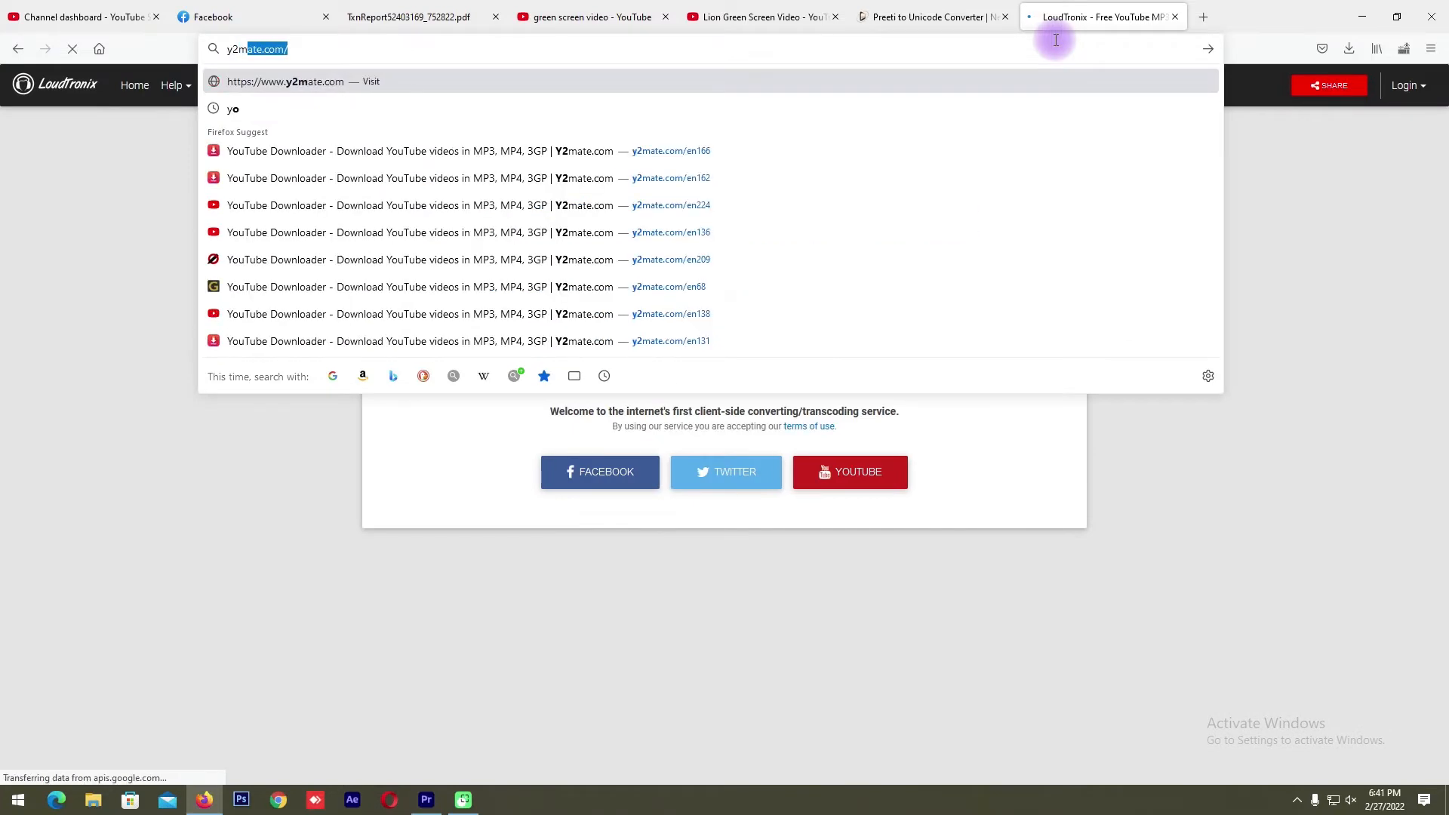
pyautogui.press('Return')
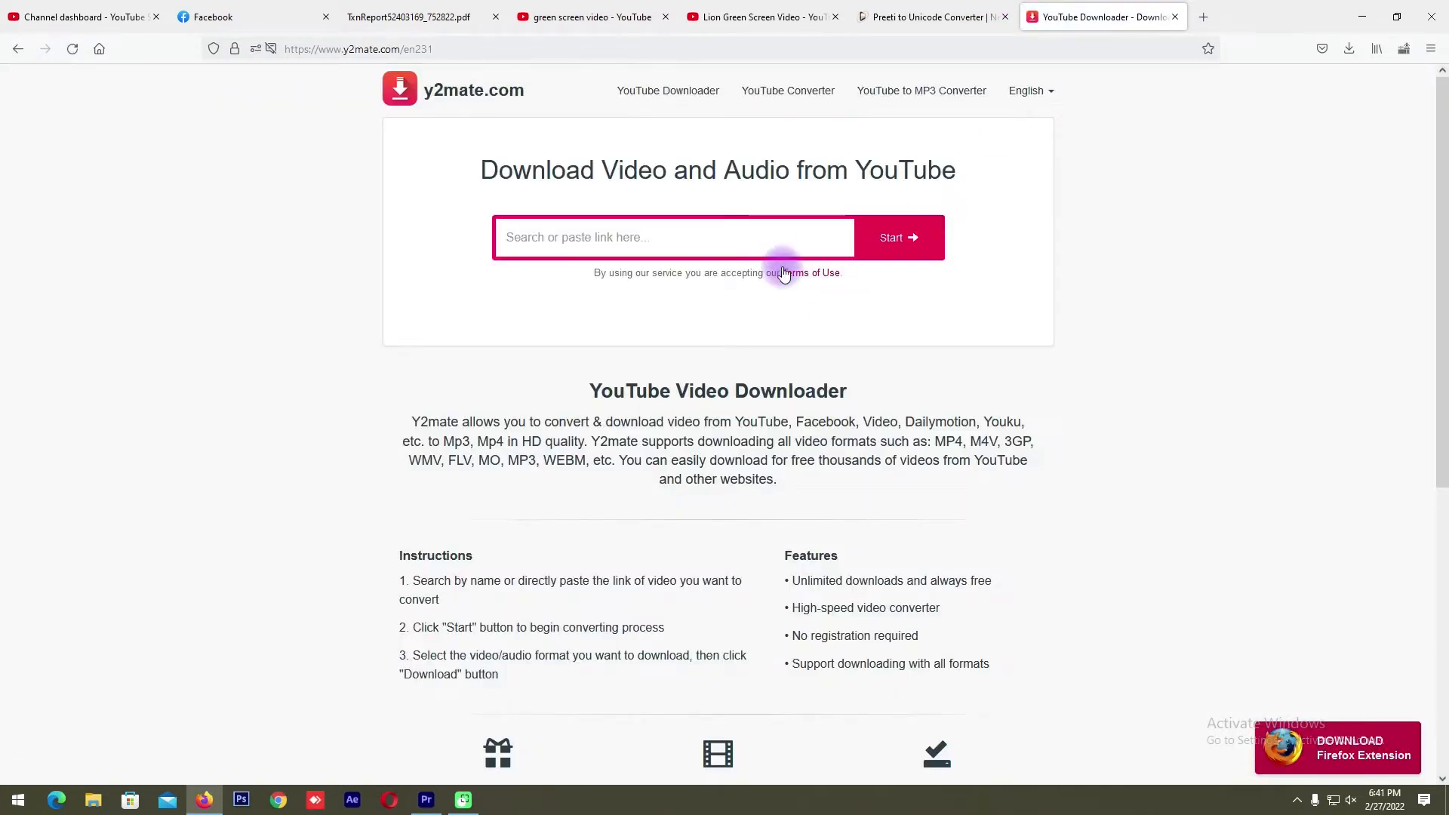
# Step: Look up the copied lion video link and start its 1080p MP4 download, dismissing the advertising pop-ups
pyautogui.write('https://www.youtube.com/watch?v=CvTswVCfJbs')
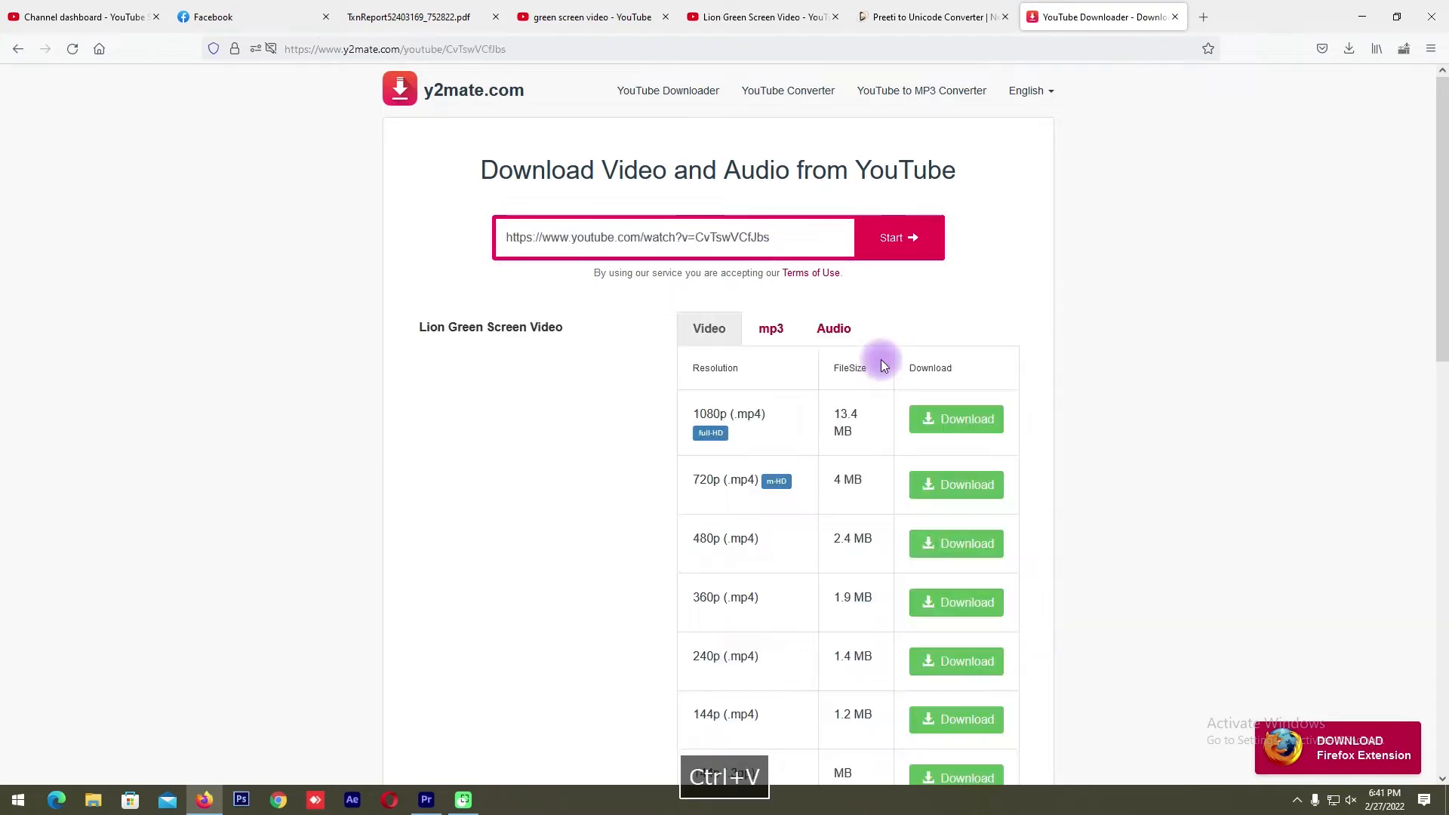
pyautogui.click(930, 422)
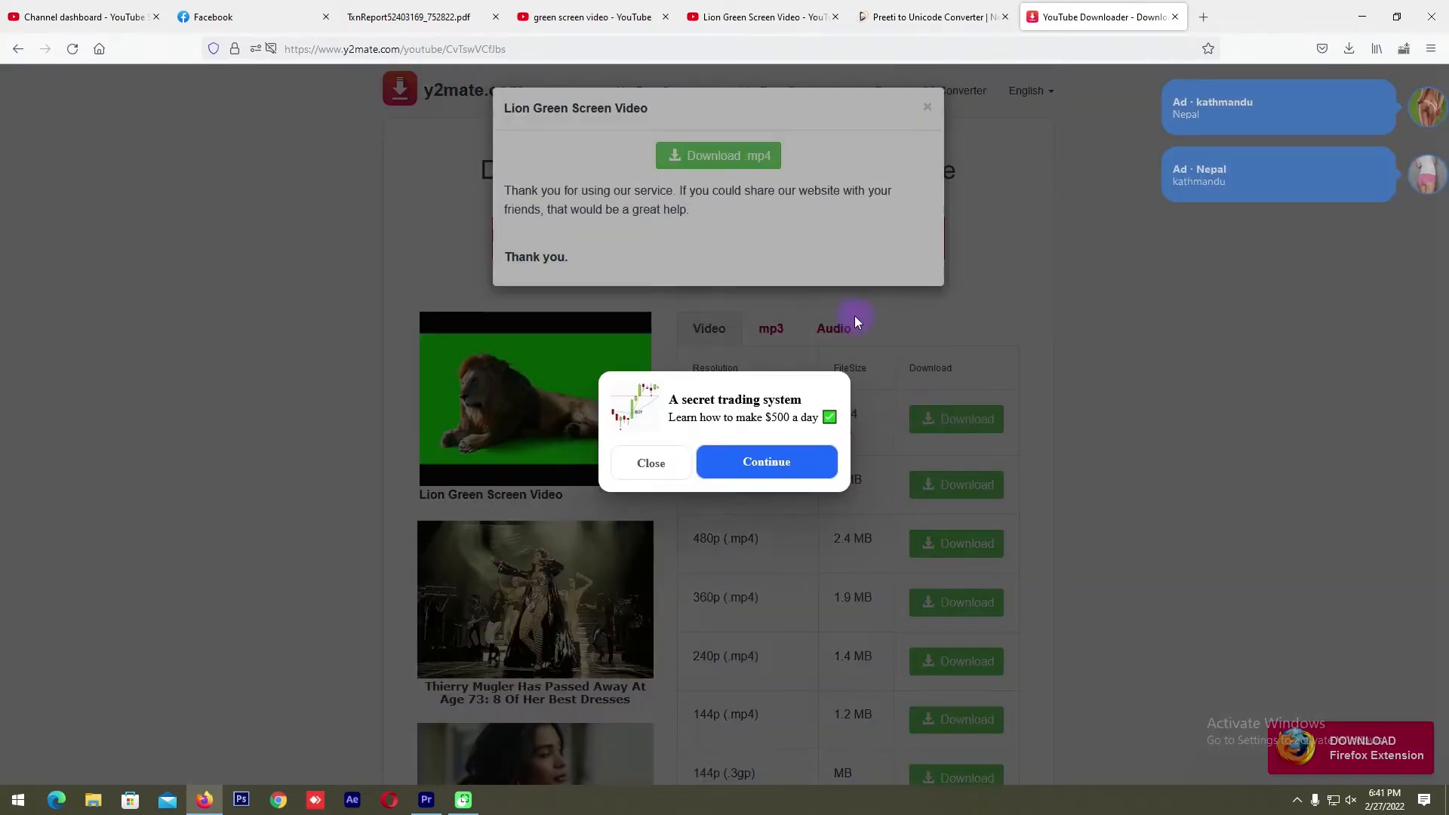
pyautogui.click(647, 446)
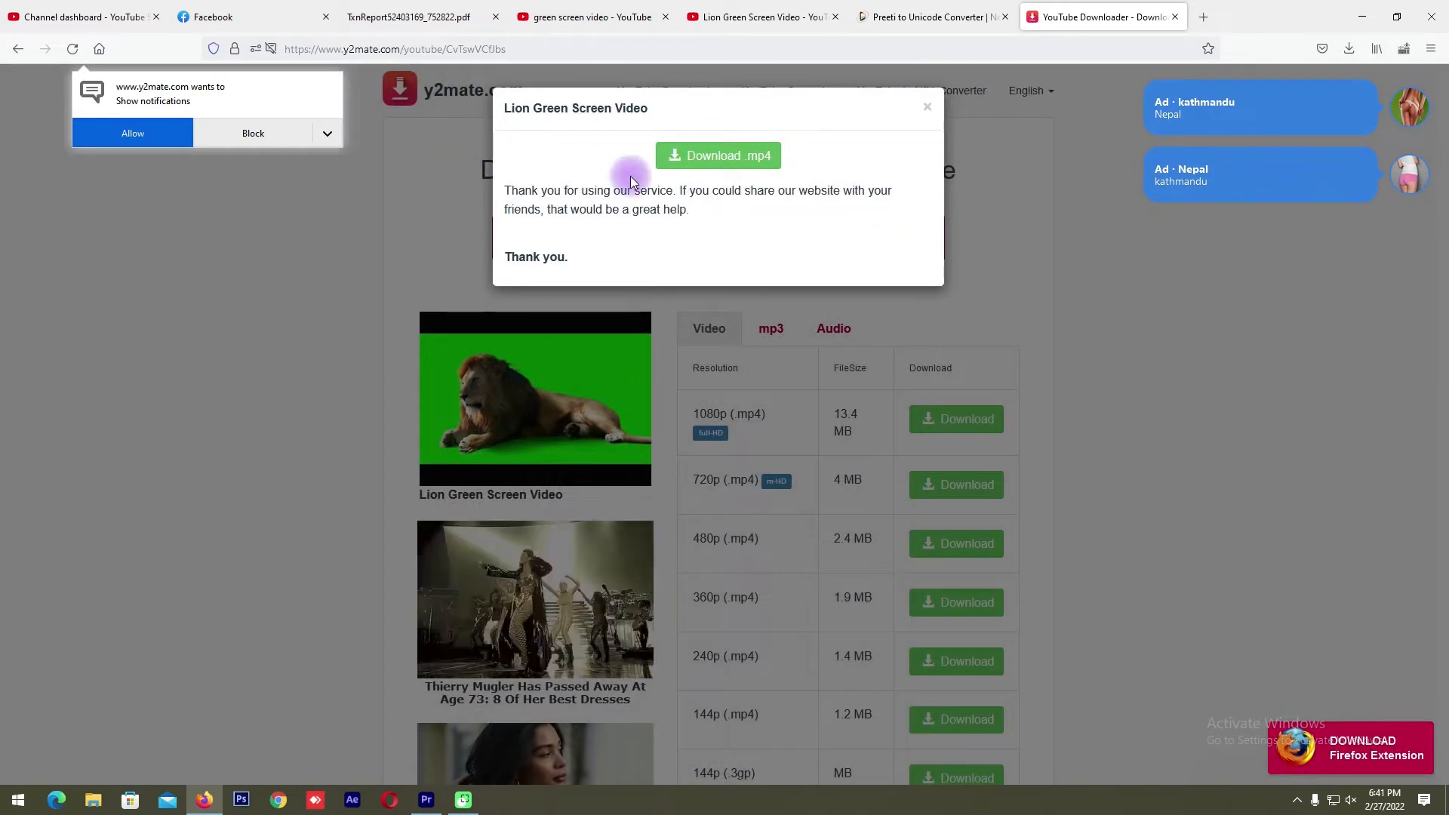
pyautogui.click(687, 162)
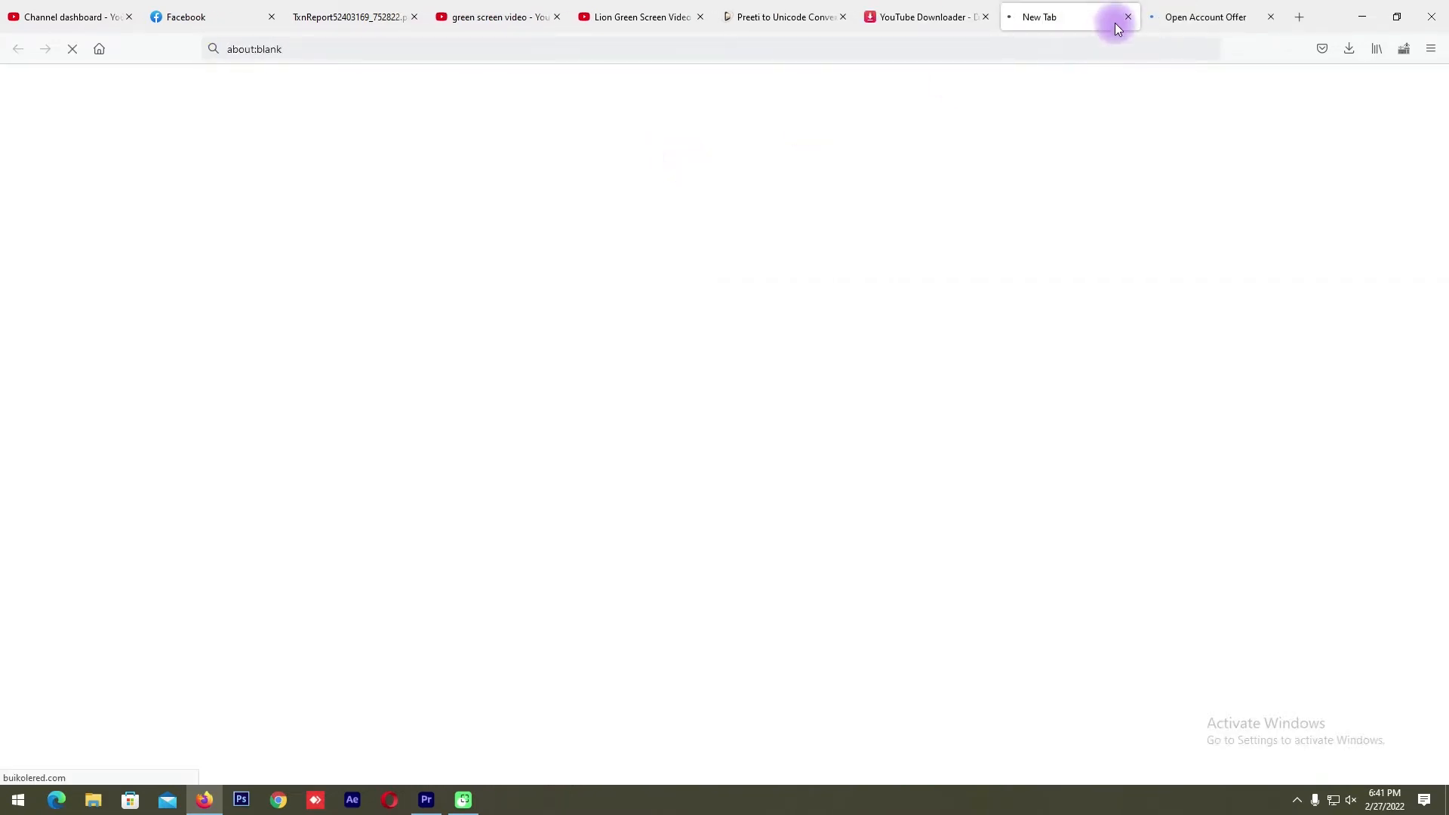
pyautogui.click(1127, 16)
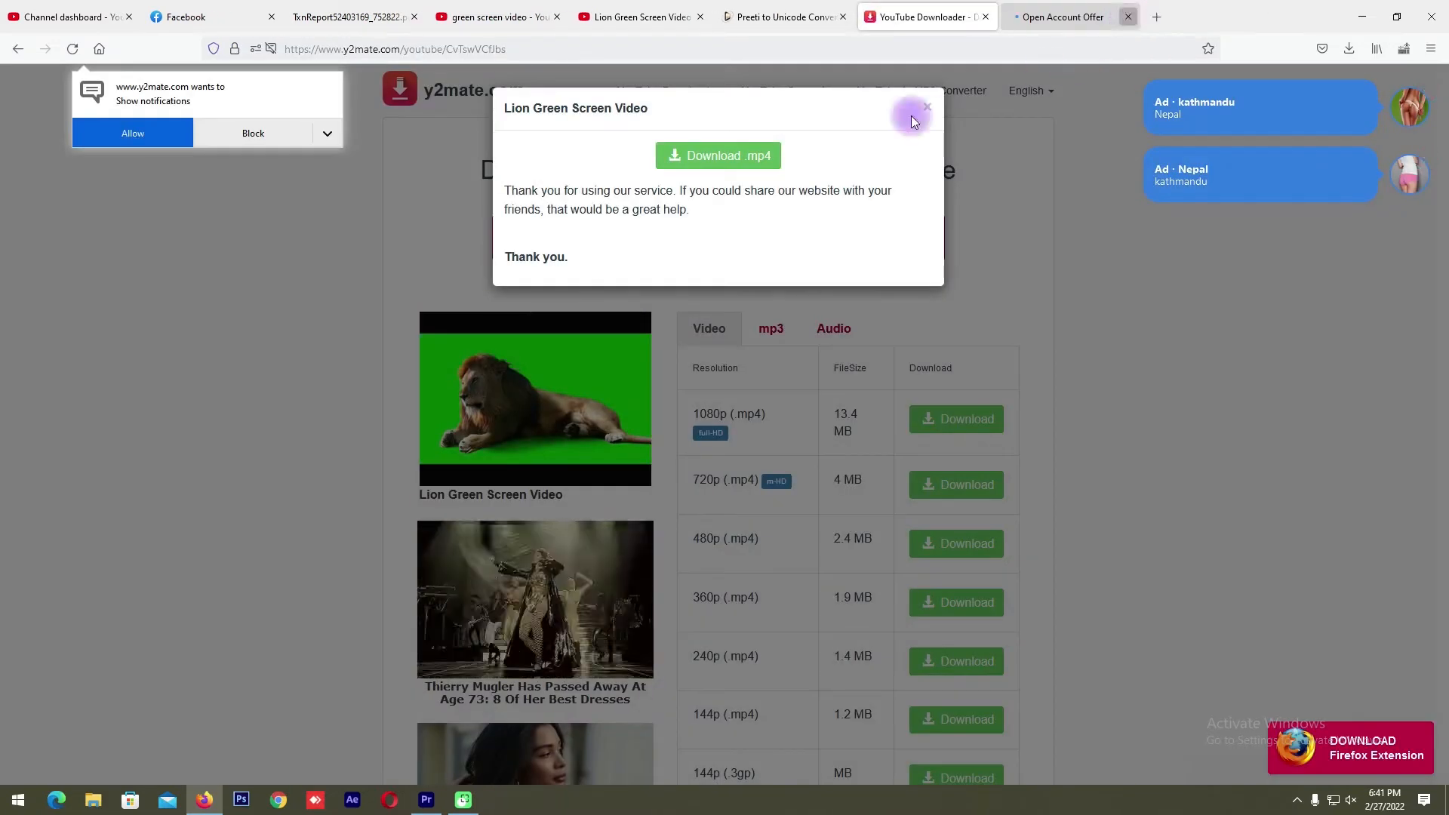
pyautogui.click(776, 158)
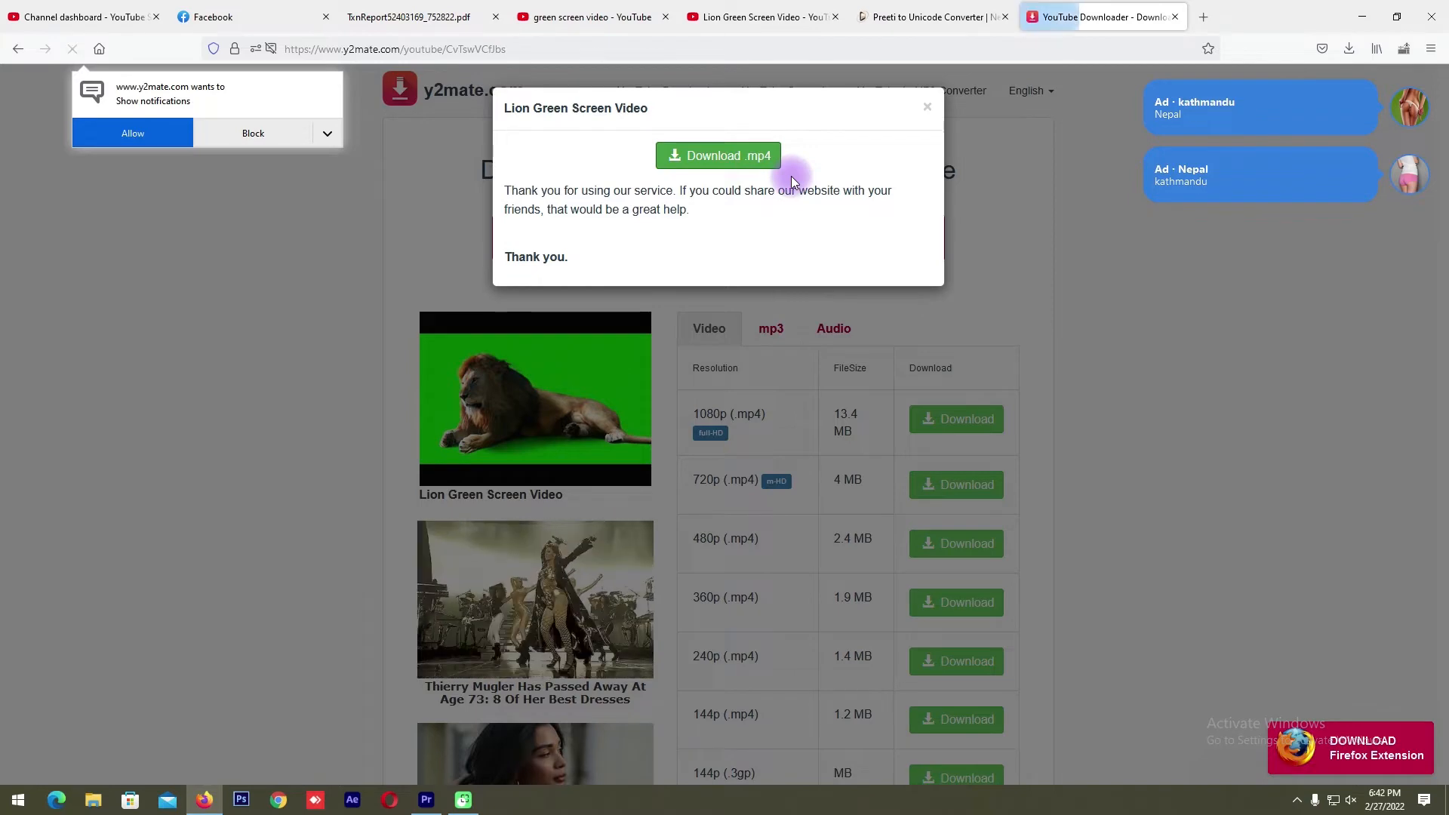
pyautogui.click(747, 306)
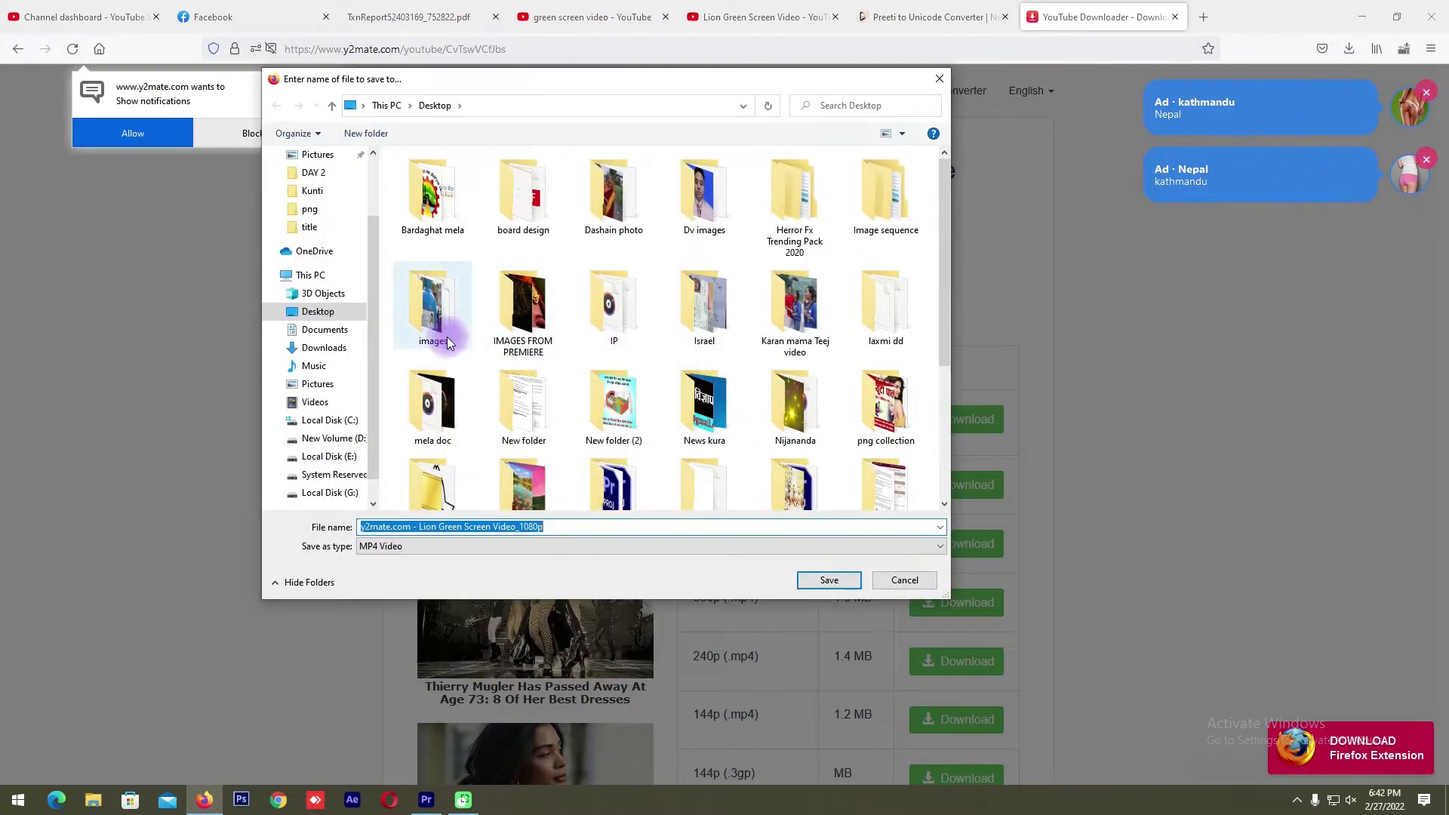
# Step: Remove the "y2mate.com - " prefix from the file name and save the video to the Desktop as "Lion Green Screen Video_1080p"
pyautogui.click(445, 528)
pyautogui.moveTo(421, 527); pyautogui.dragTo(145, 501)
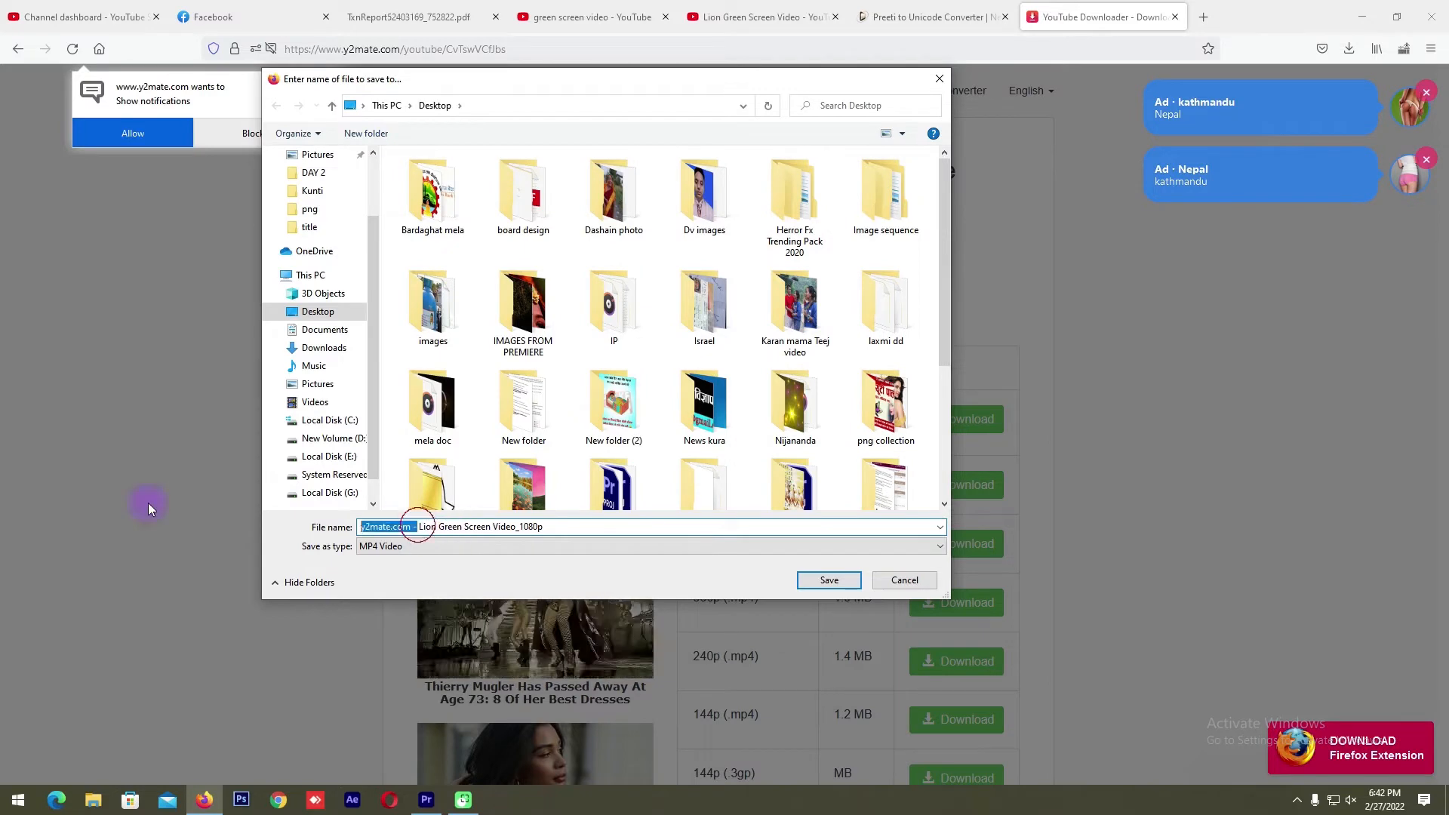
pyautogui.press('Delete')
pyautogui.click(823, 582)
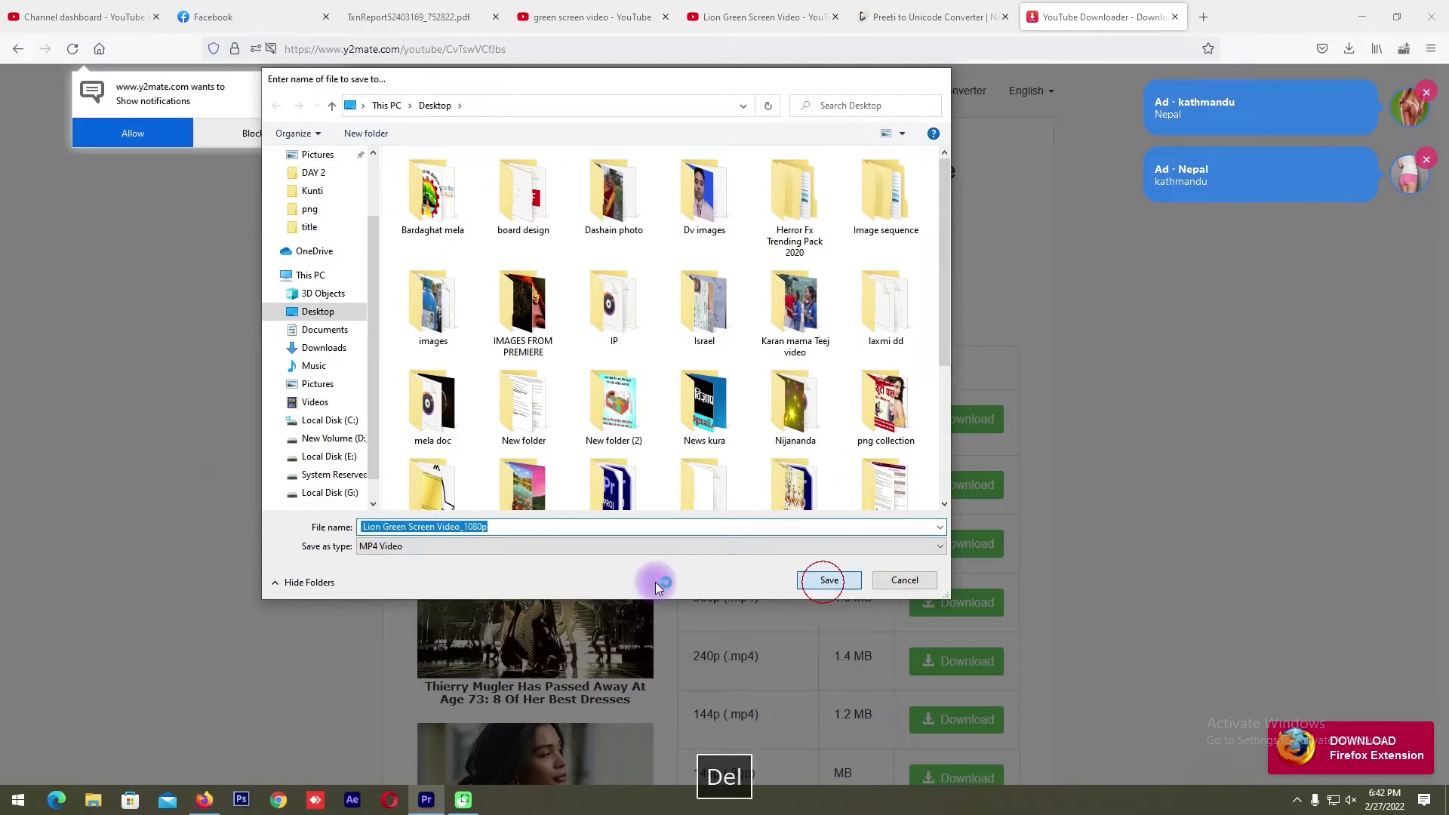
# Step: Return to Premiere Pro and import "Lion Green Screen Video_1080p" from the Desktop into the project
pyautogui.click(1364, 15)
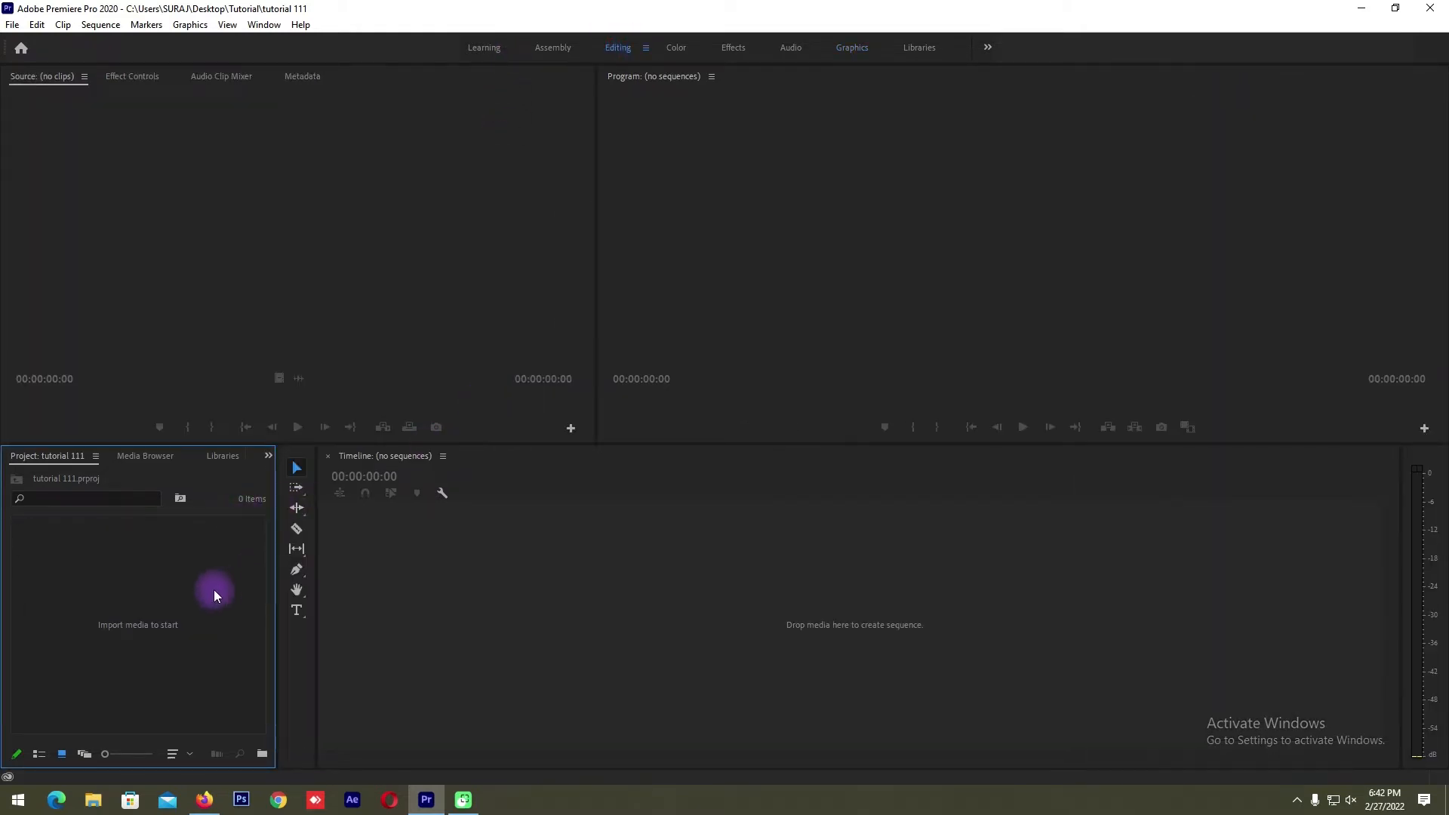
pyautogui.doubleClick(162, 591)
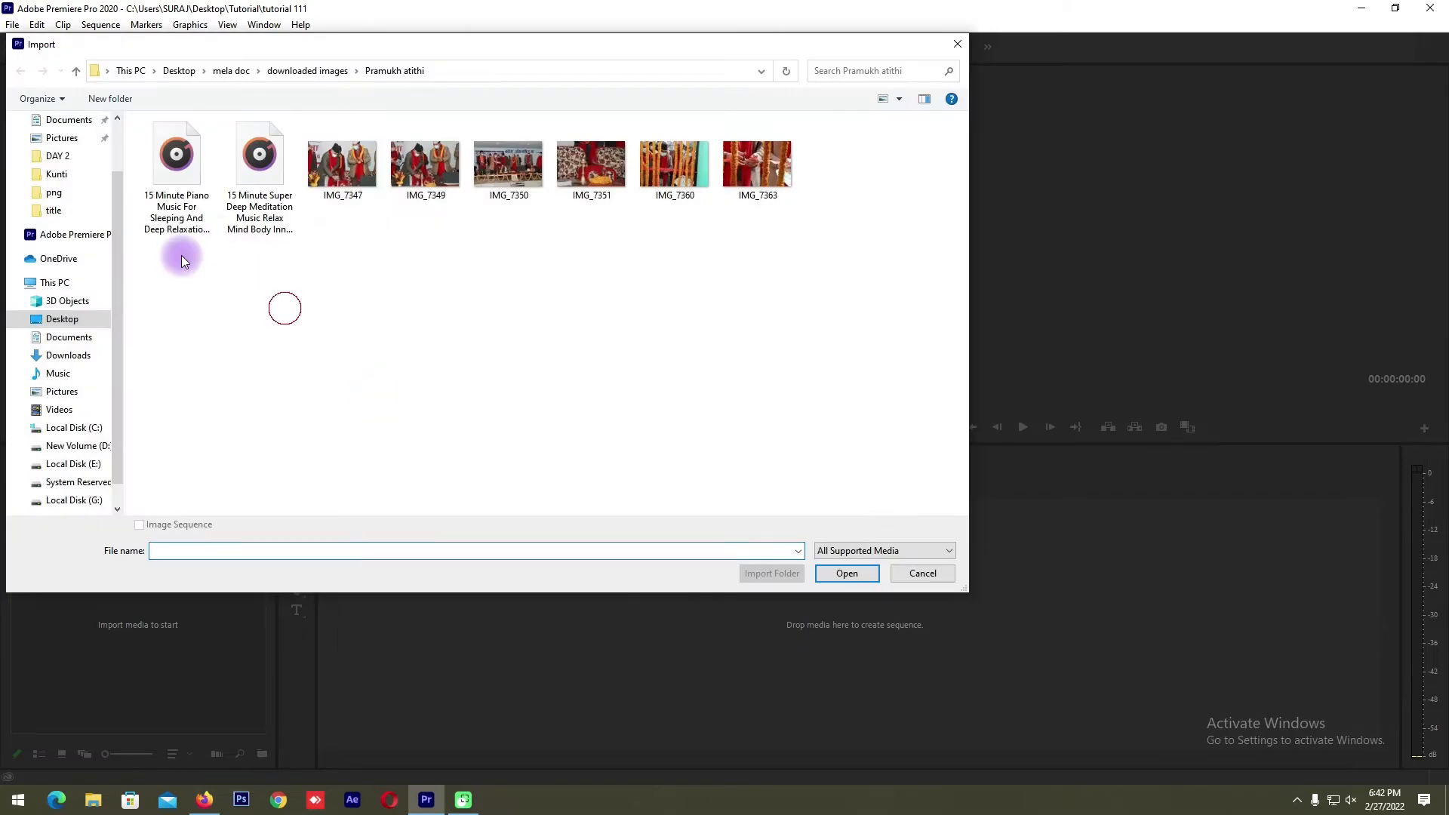
pyautogui.scroll(2, 110, 233)
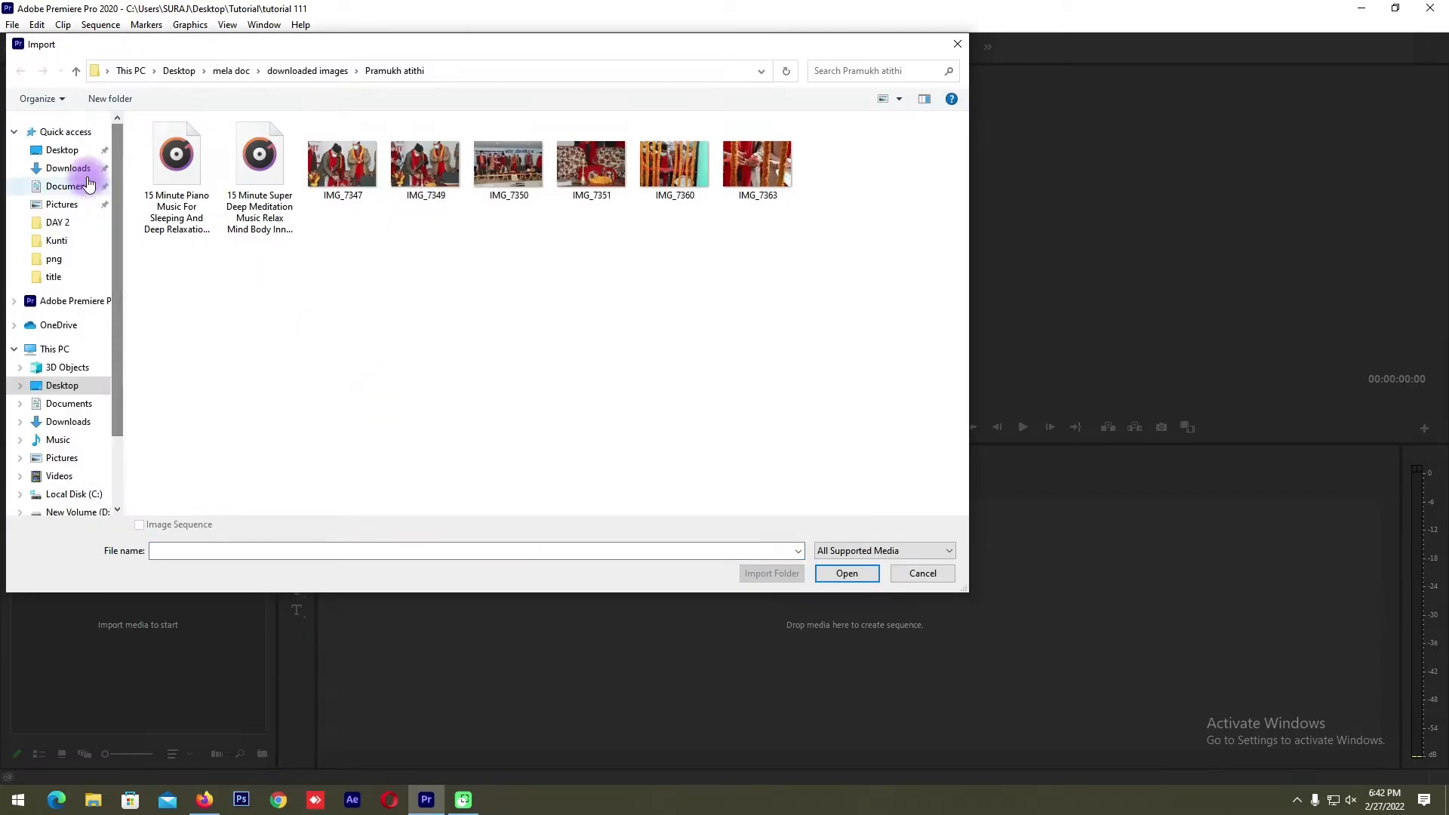
pyautogui.click(95, 155)
pyautogui.click(432, 296)
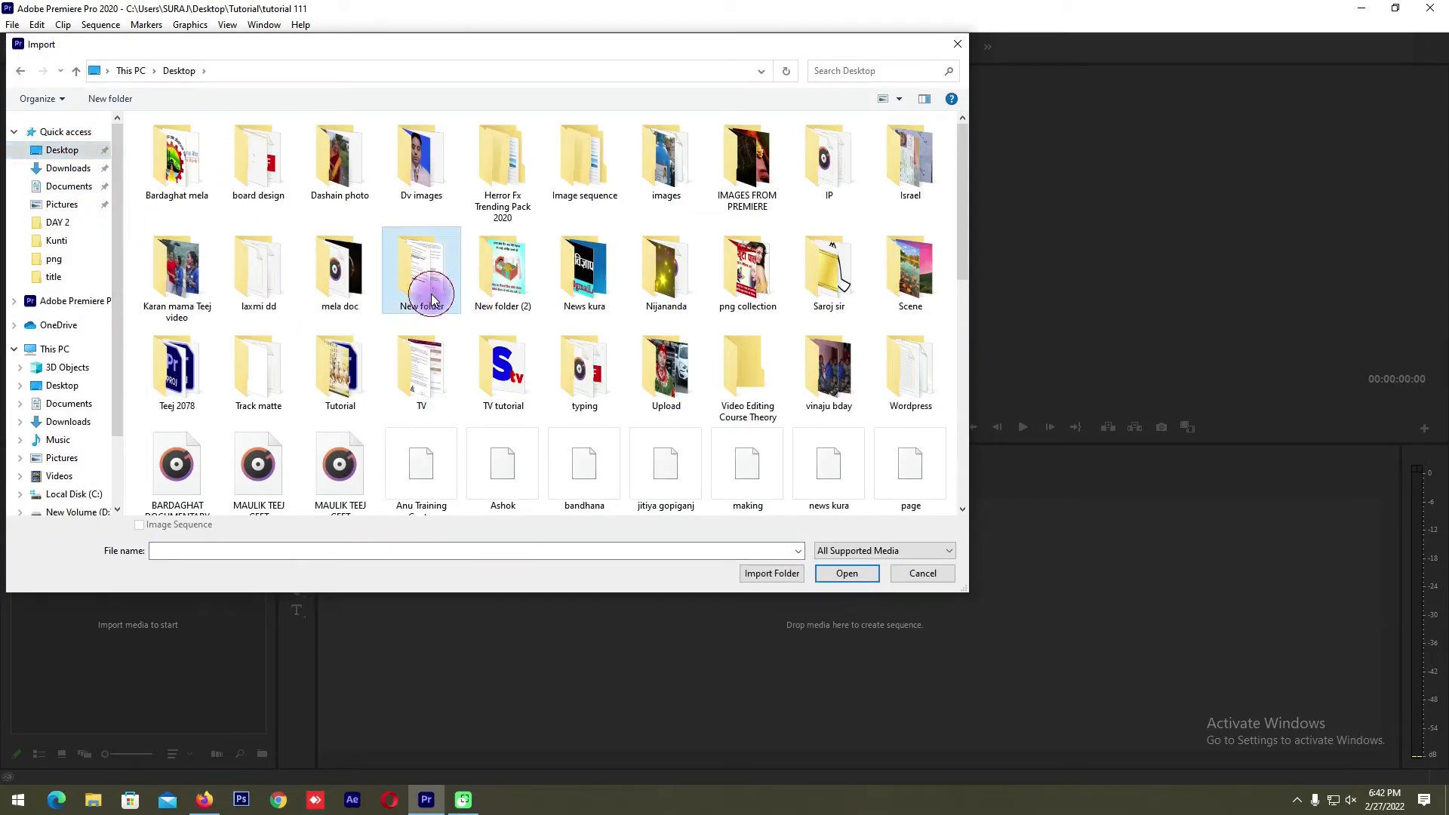
pyautogui.press('l')
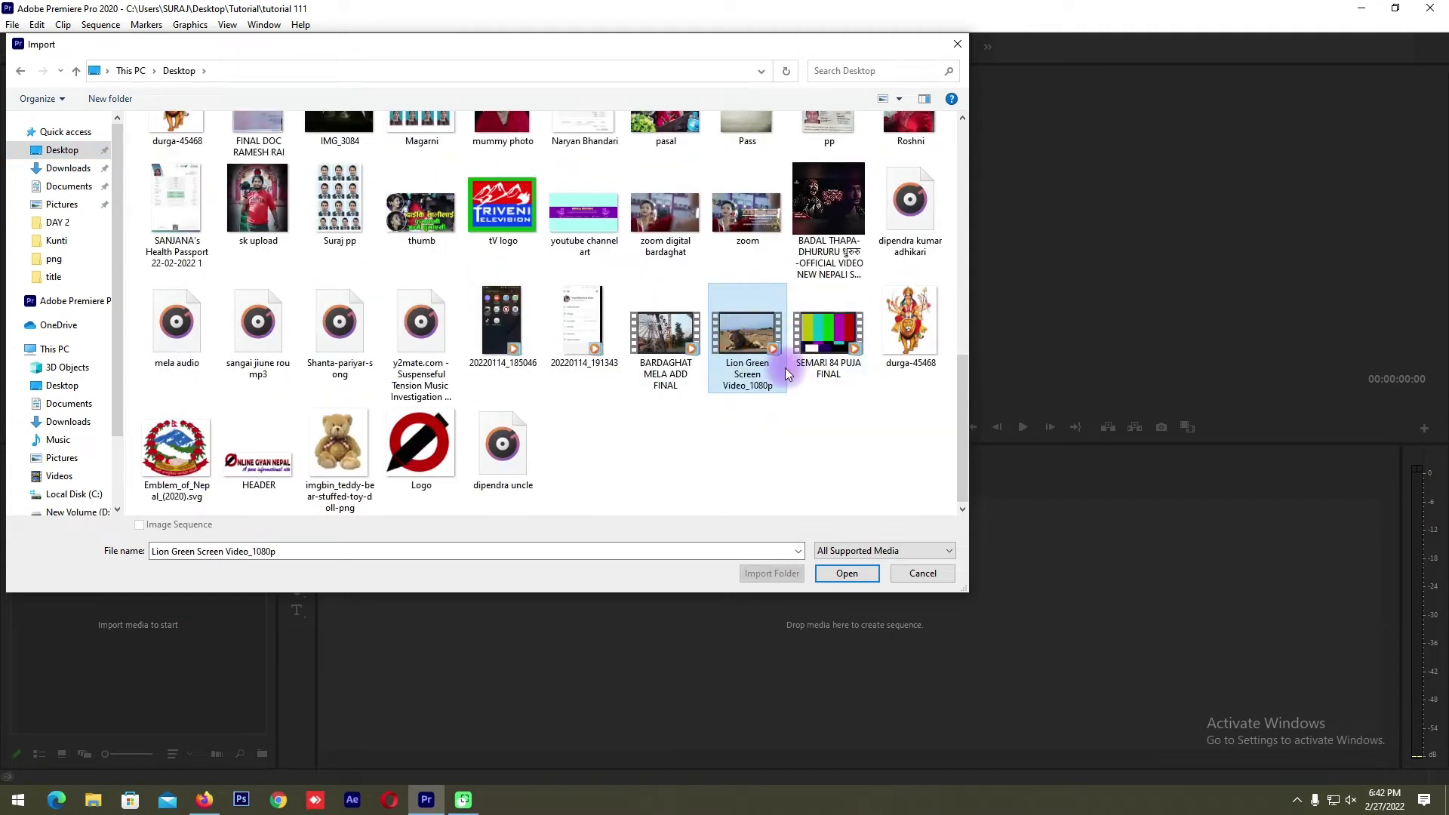
pyautogui.doubleClick(755, 351)
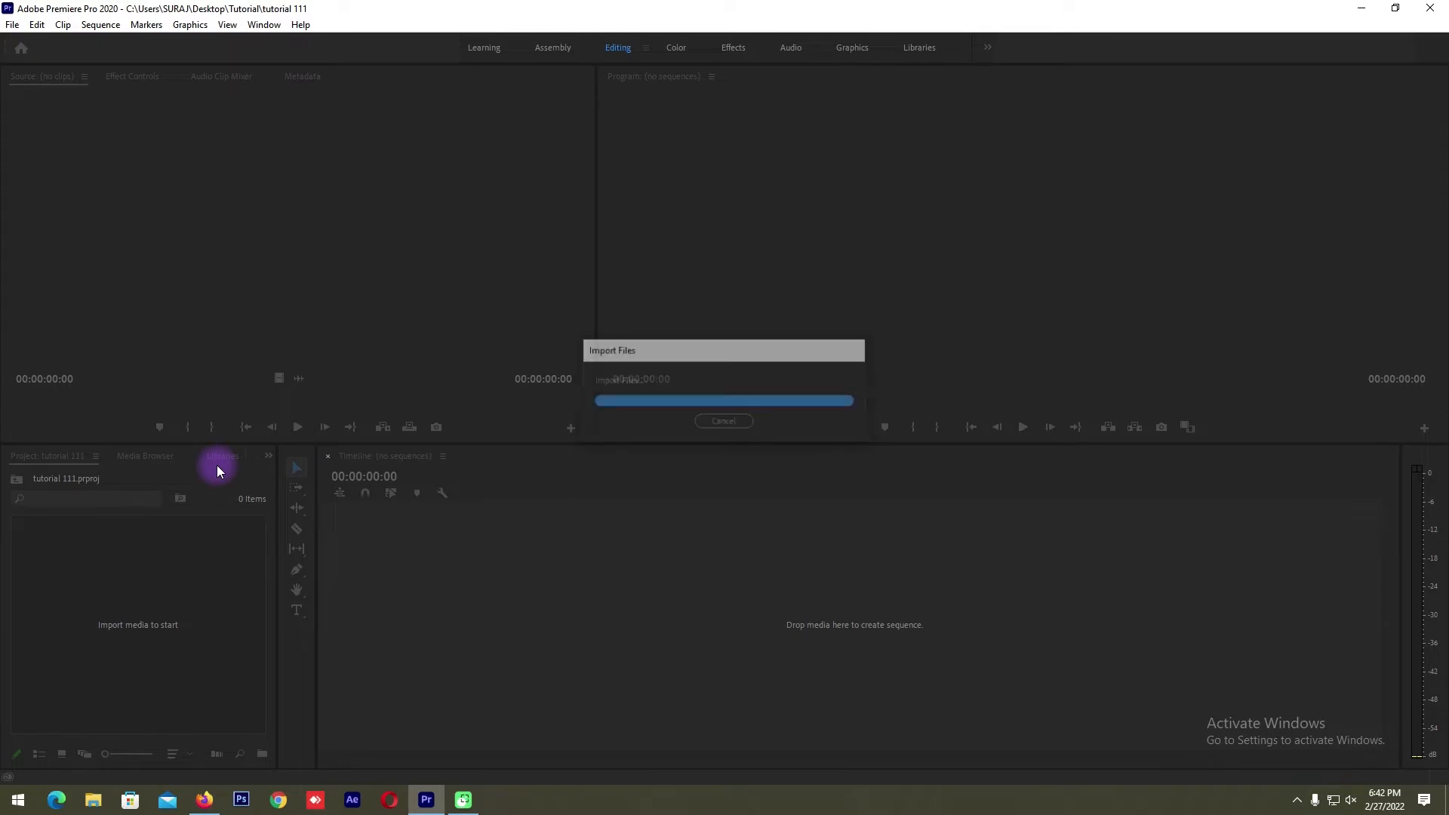
# Step: Open the imported lion clip in the Source monitor and scrub through it to preview the footage
pyautogui.click(152, 679)
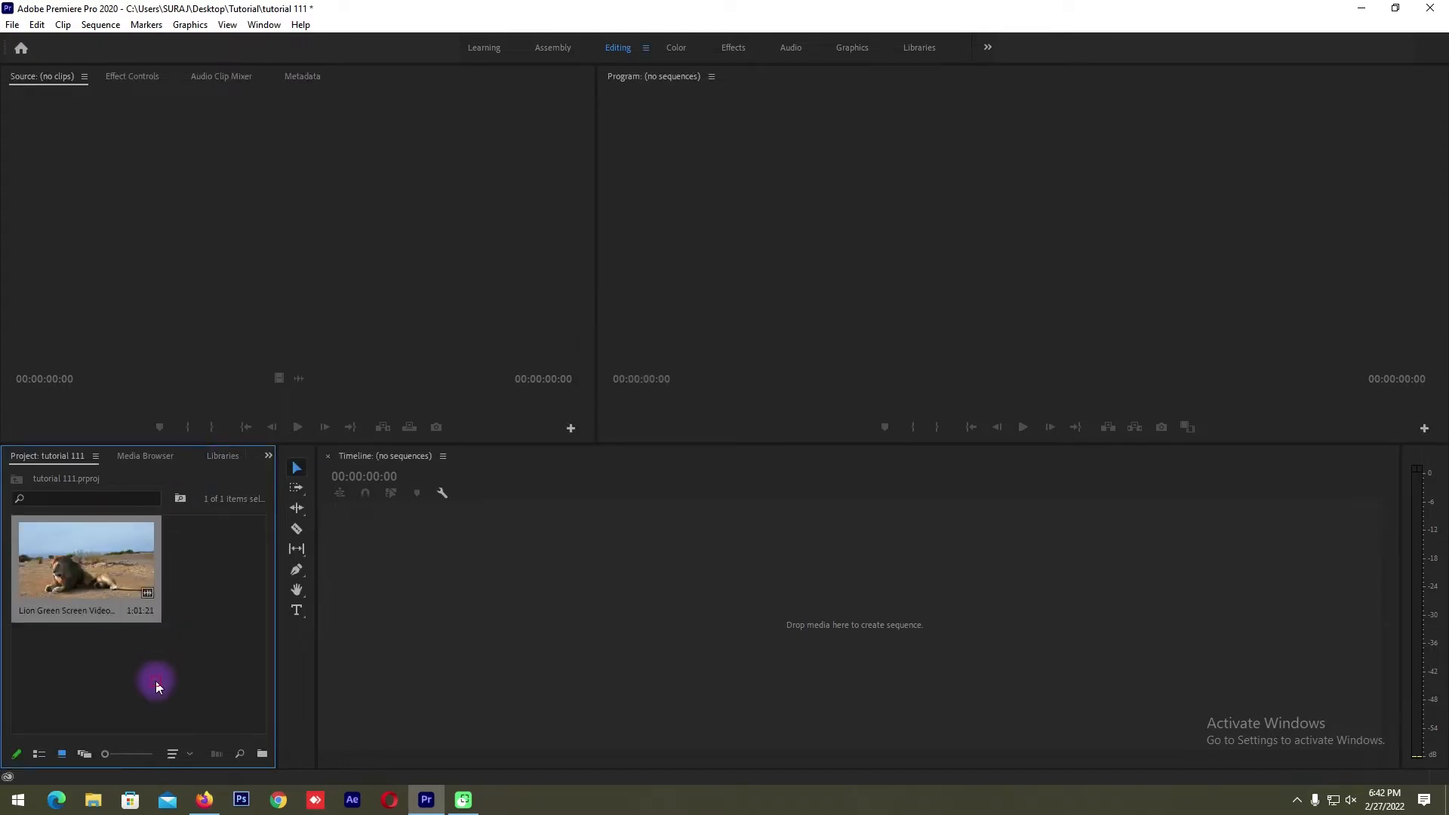
pyautogui.doubleClick(118, 570)
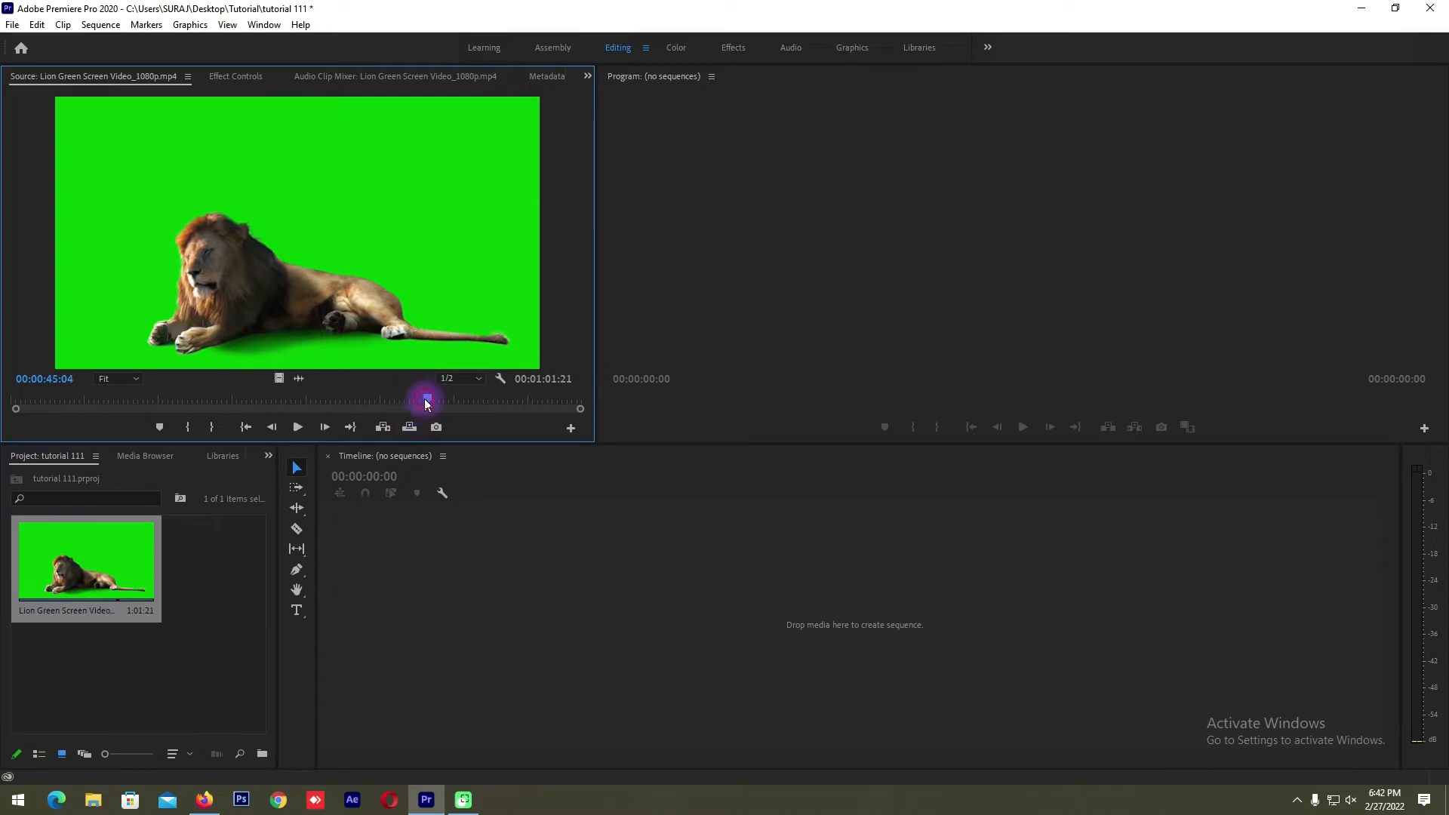
pyautogui.moveTo(427, 404); pyautogui.dragTo(257, 411)
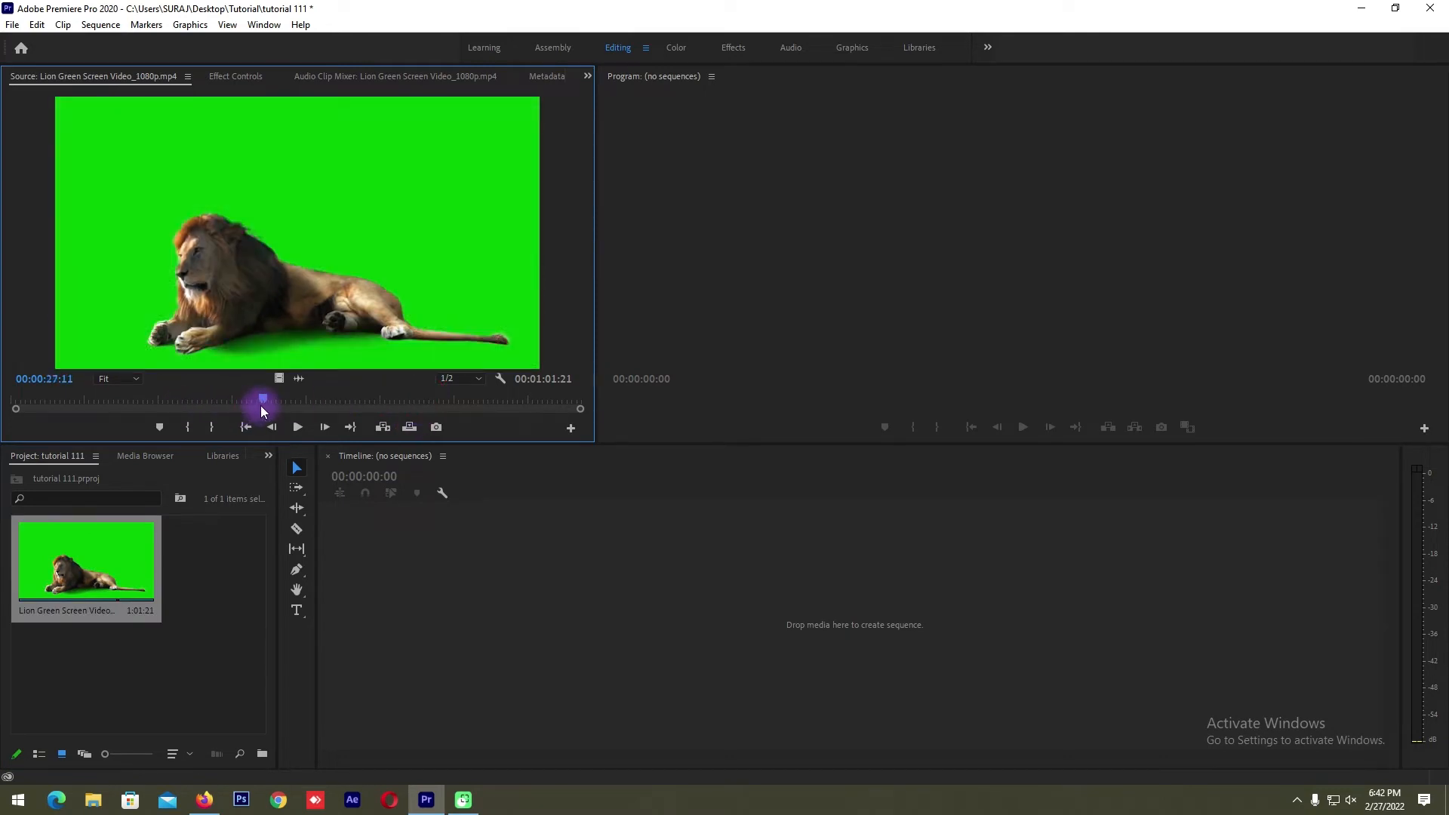
# Step: Mark the lion clip's In point at 00:00:27:11, create a sequence from the marked range and preview it around 00:00:11:17
pyautogui.press('i')
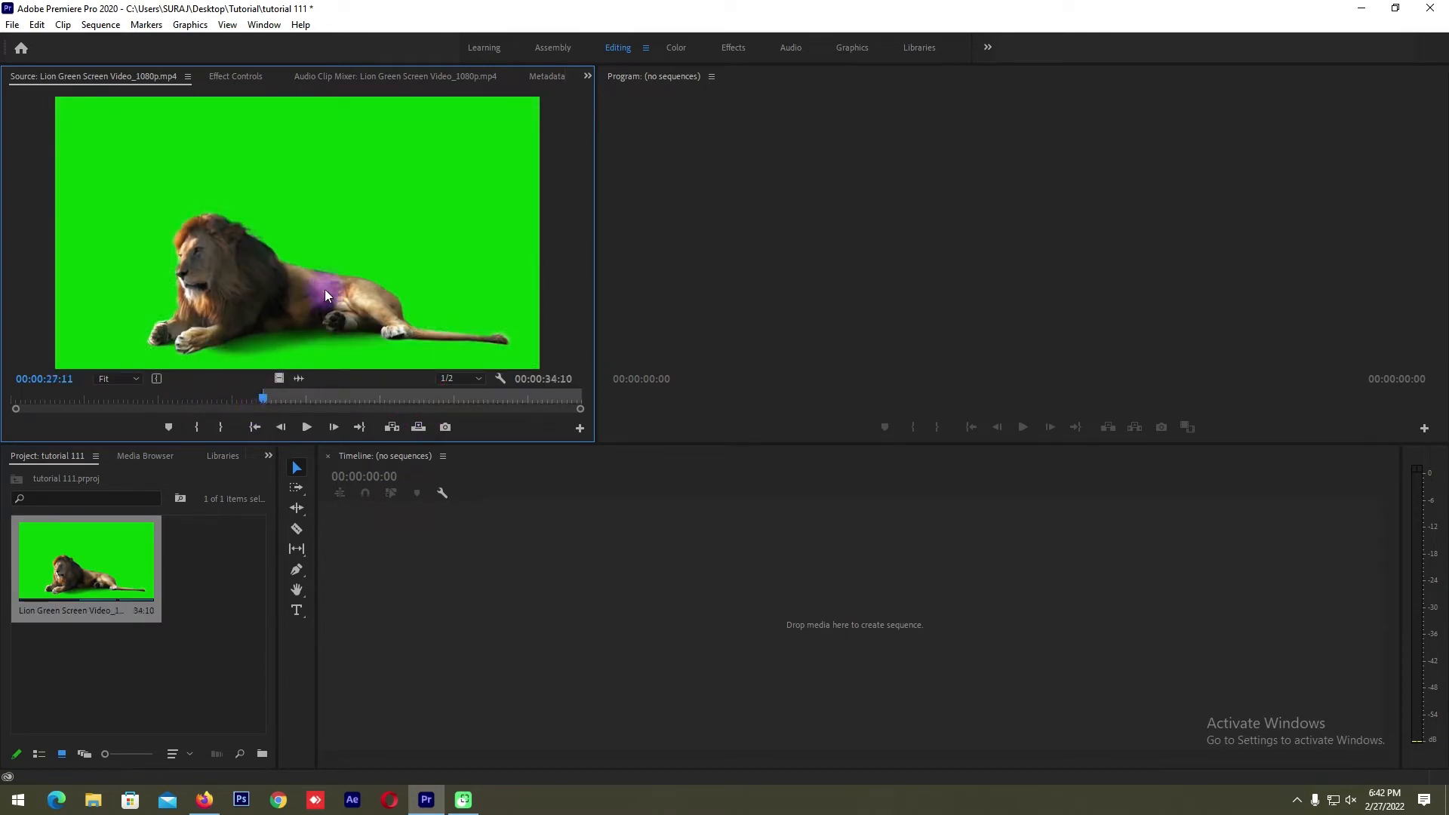
pyautogui.moveTo(324, 288)
pyautogui.mouseDown()
pyautogui.moveTo(586, 619)
pyautogui.moveTo(572, 600)
pyautogui.mouseUp()
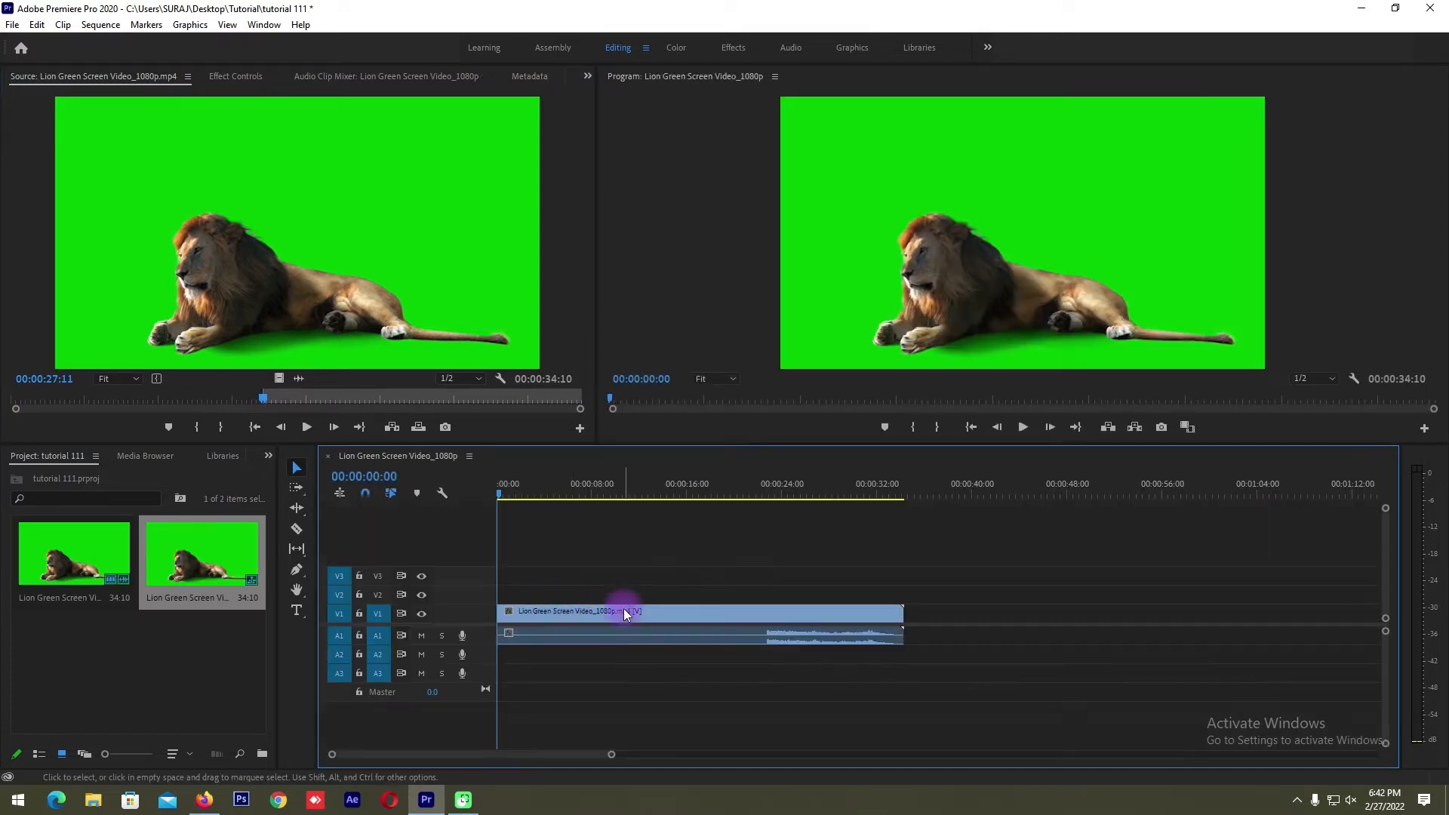
pyautogui.moveTo(578, 489); pyautogui.dragTo(634, 494)
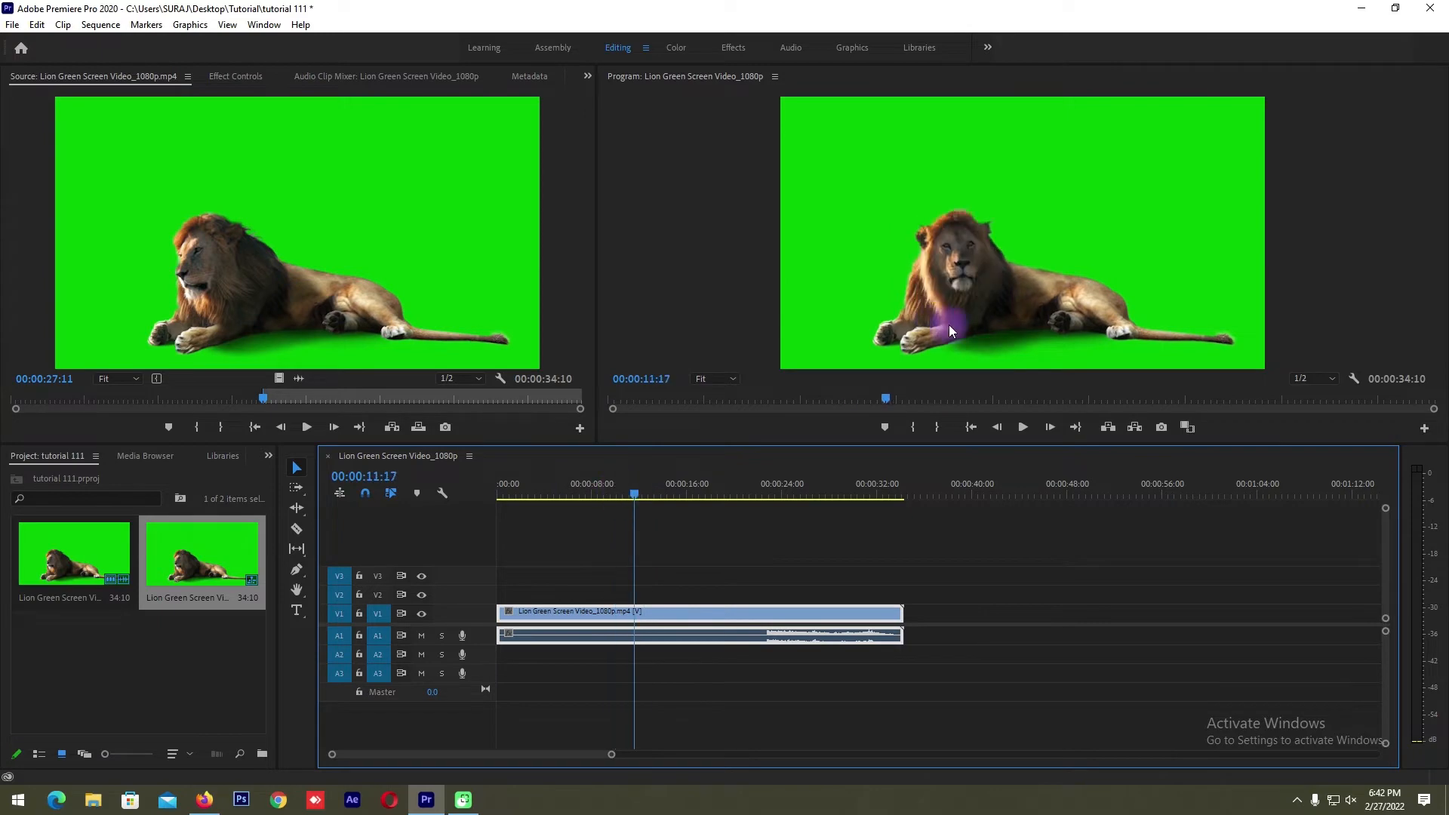
pyautogui.click(696, 675)
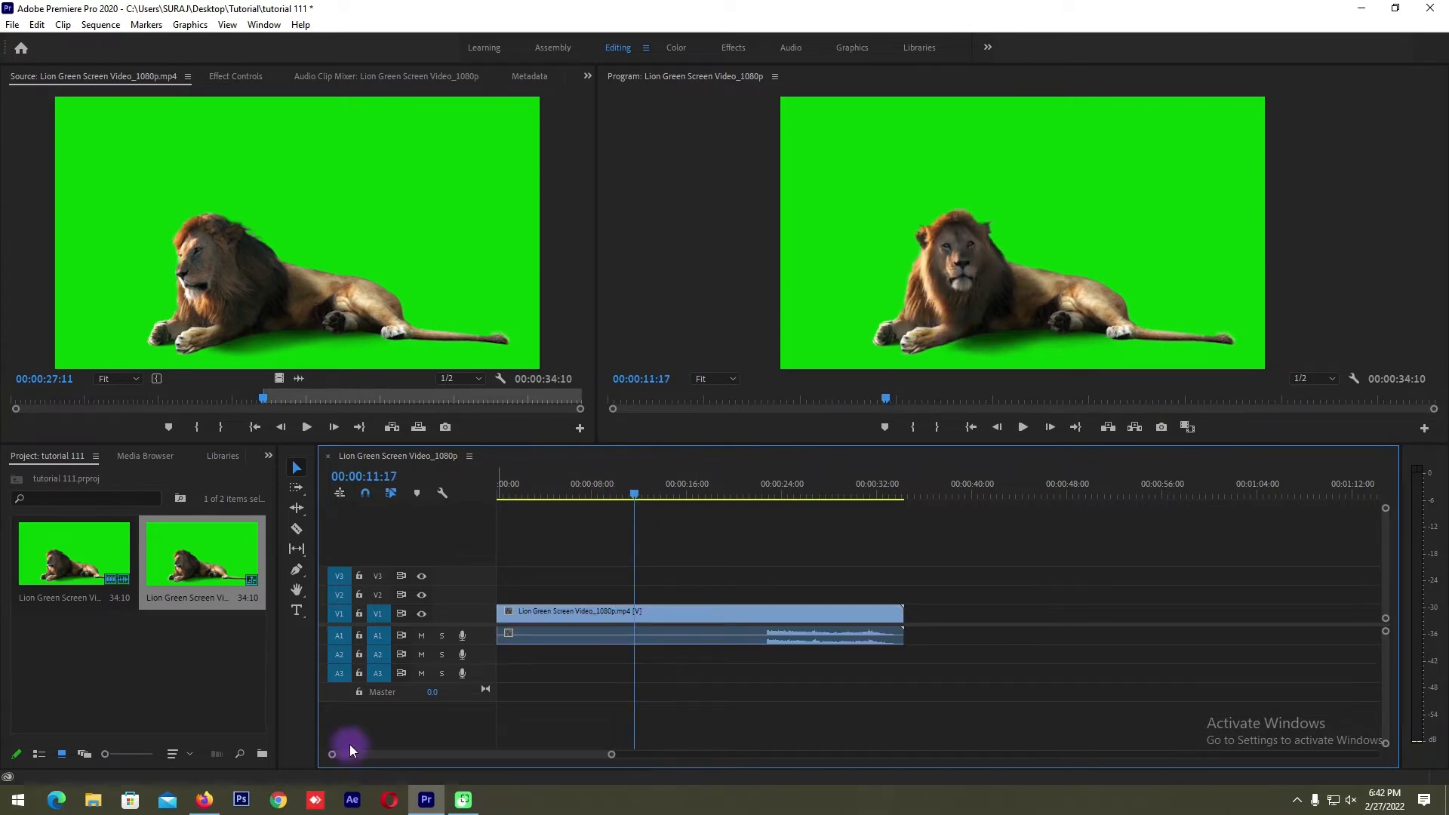
# Step: Switch to Firefox, close the YouTube downloader page, look through the Facebook Messenger conversations and return to Premiere Pro
pyautogui.click(211, 800)
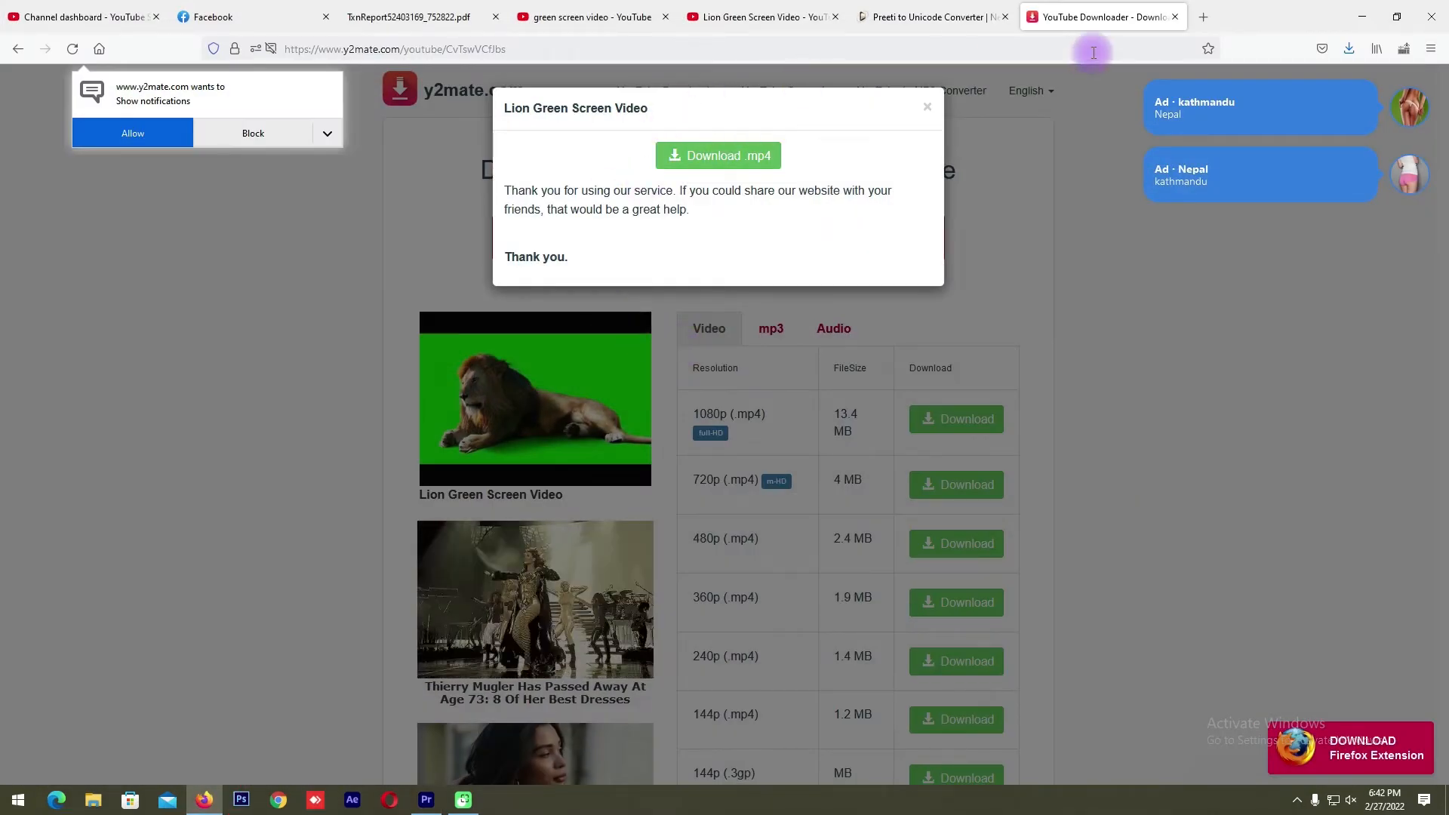
pyautogui.click(1178, 18)
pyautogui.click(237, 16)
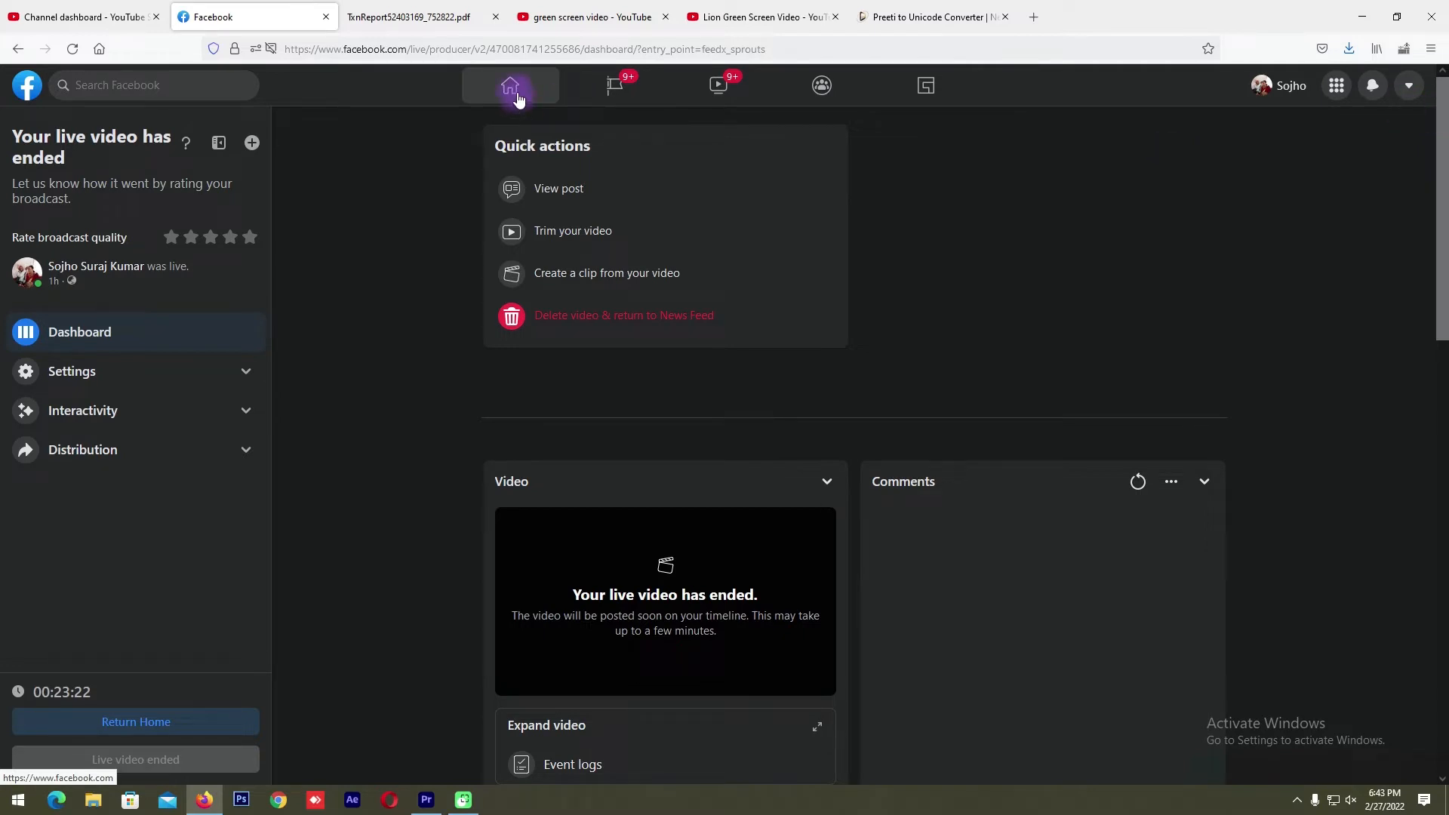
pyautogui.click(71, 51)
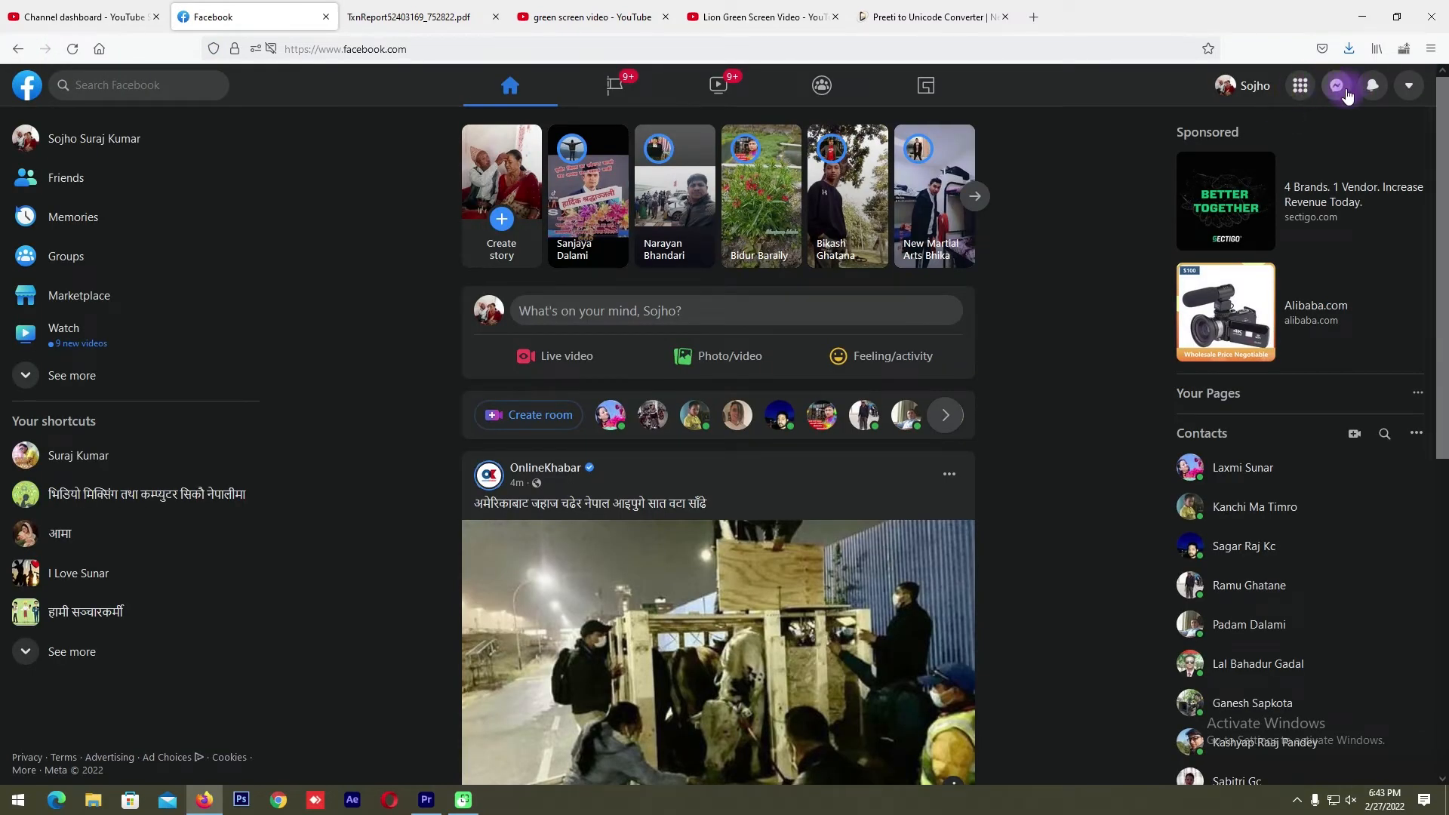
pyautogui.click(1339, 87)
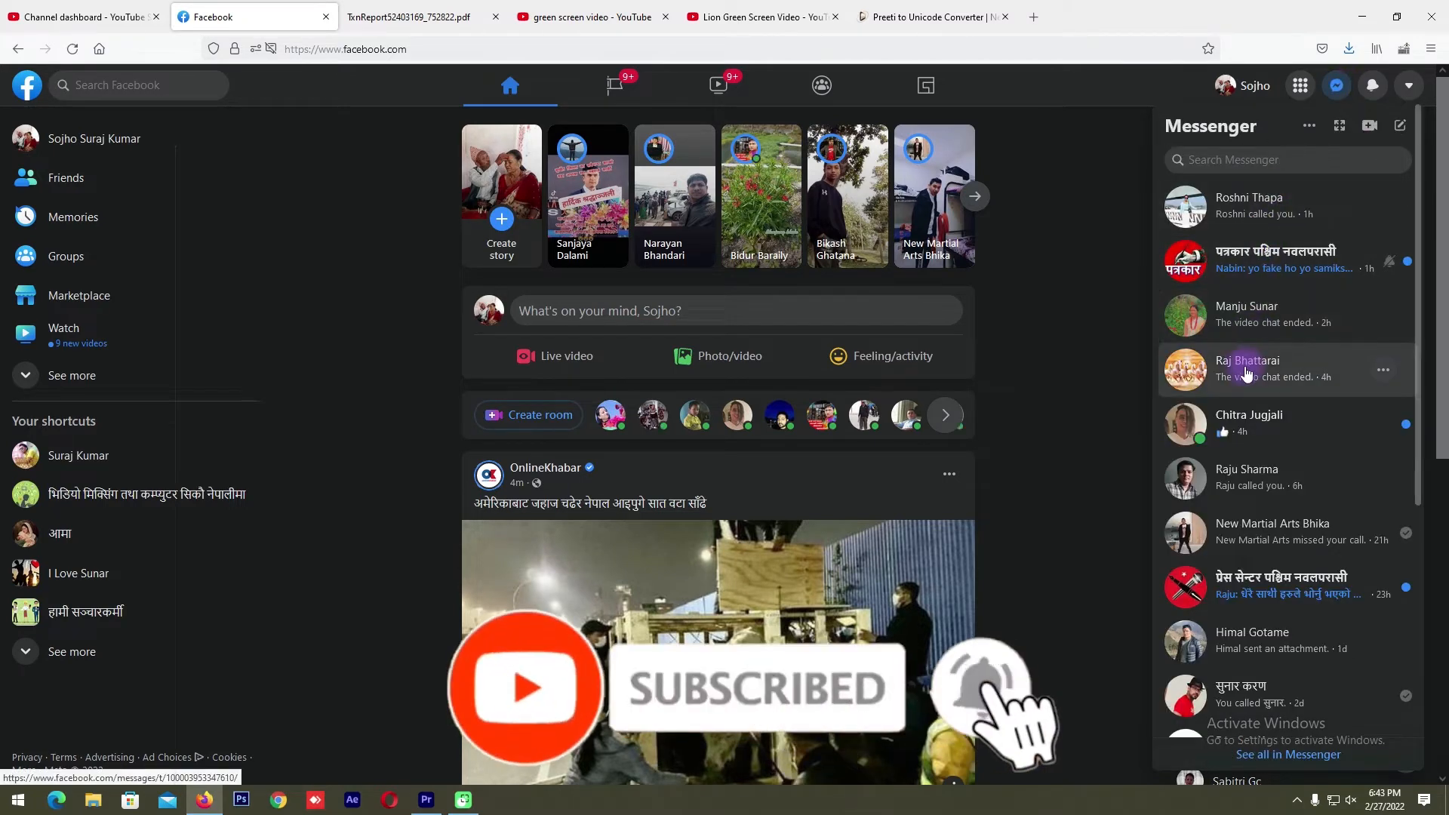
pyautogui.scroll(-5, 1227, 539)
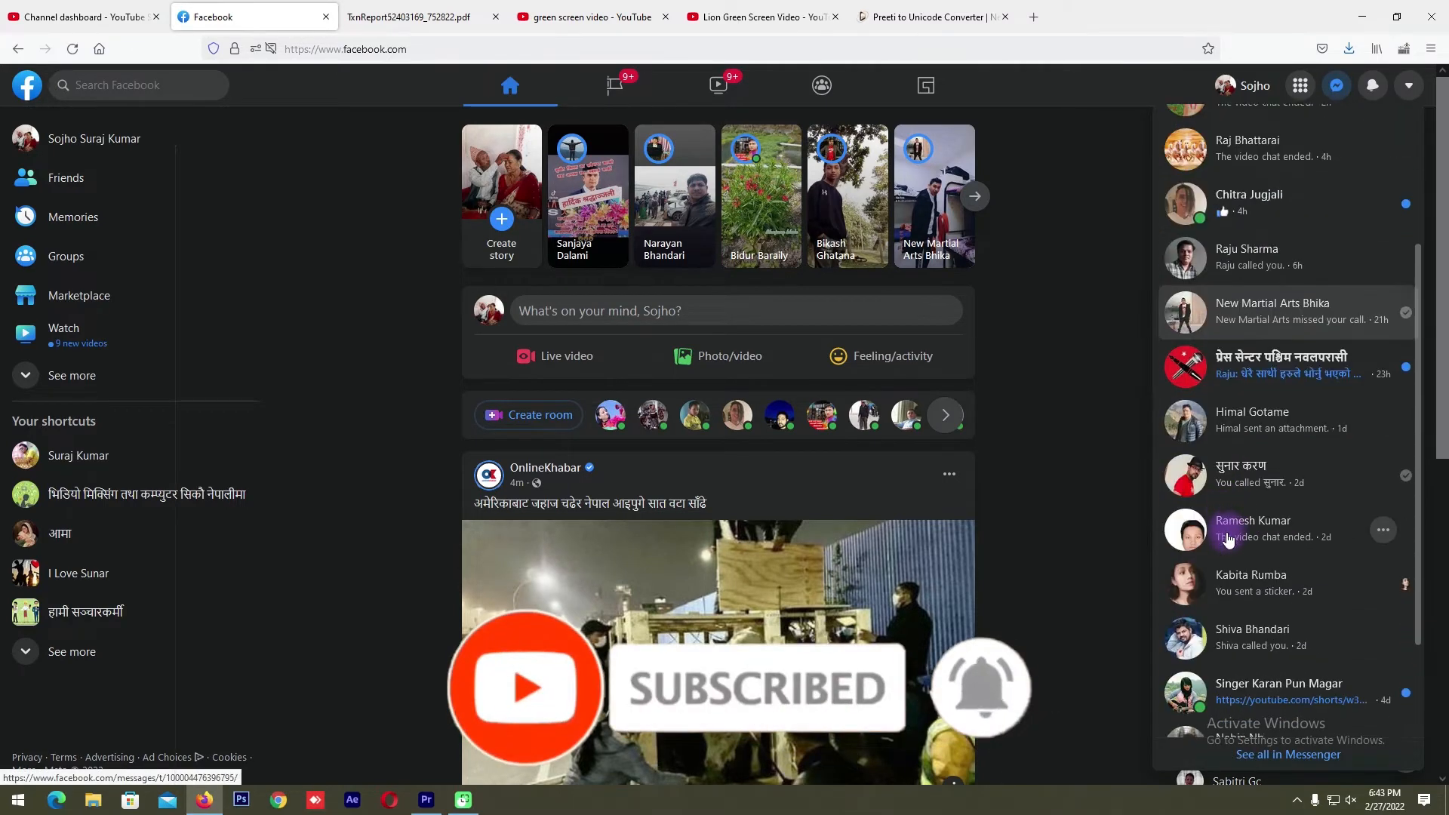
pyautogui.scroll(-2, 1292, 417)
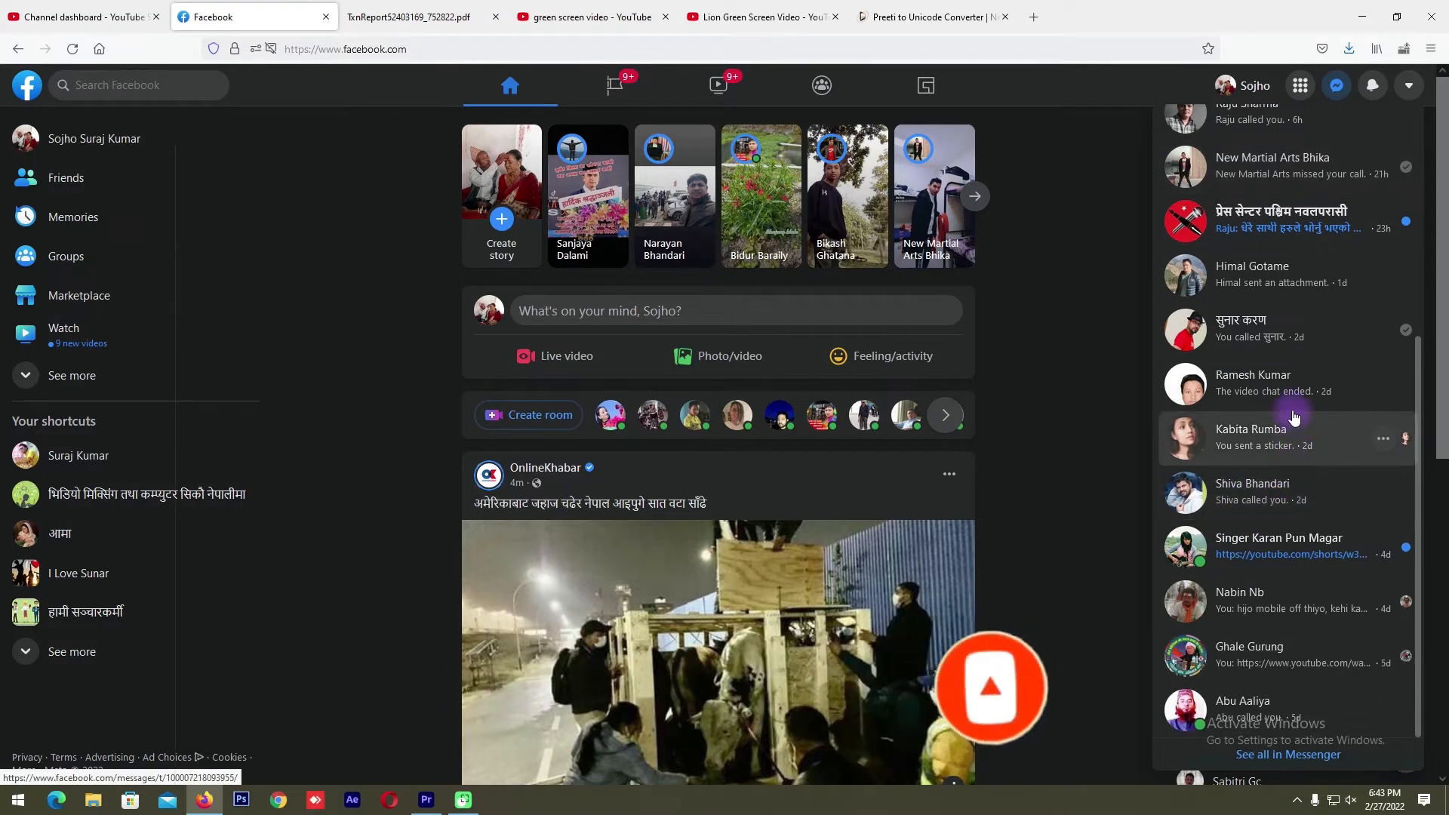
pyautogui.click(1193, 542)
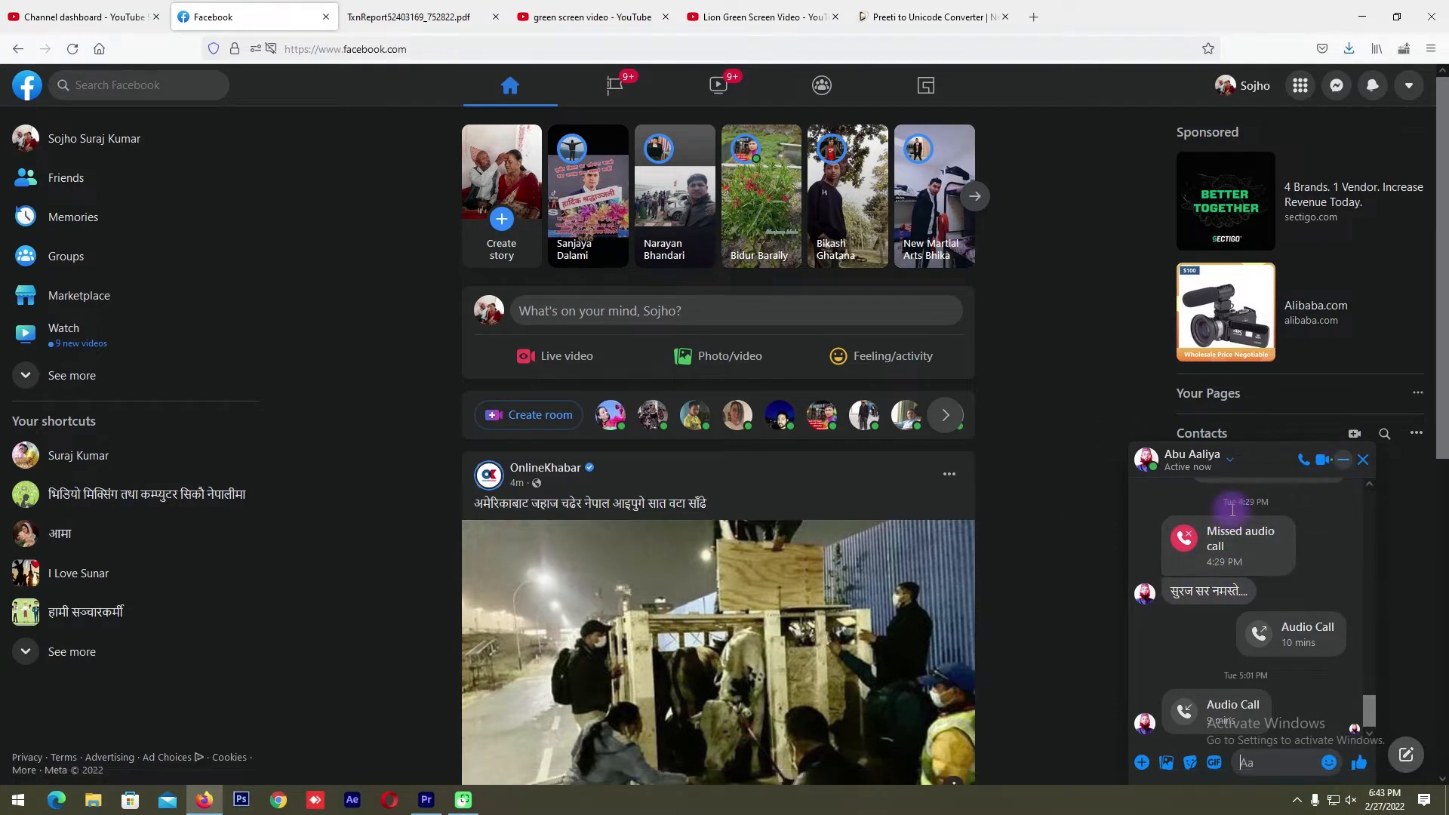
pyautogui.click(1363, 17)
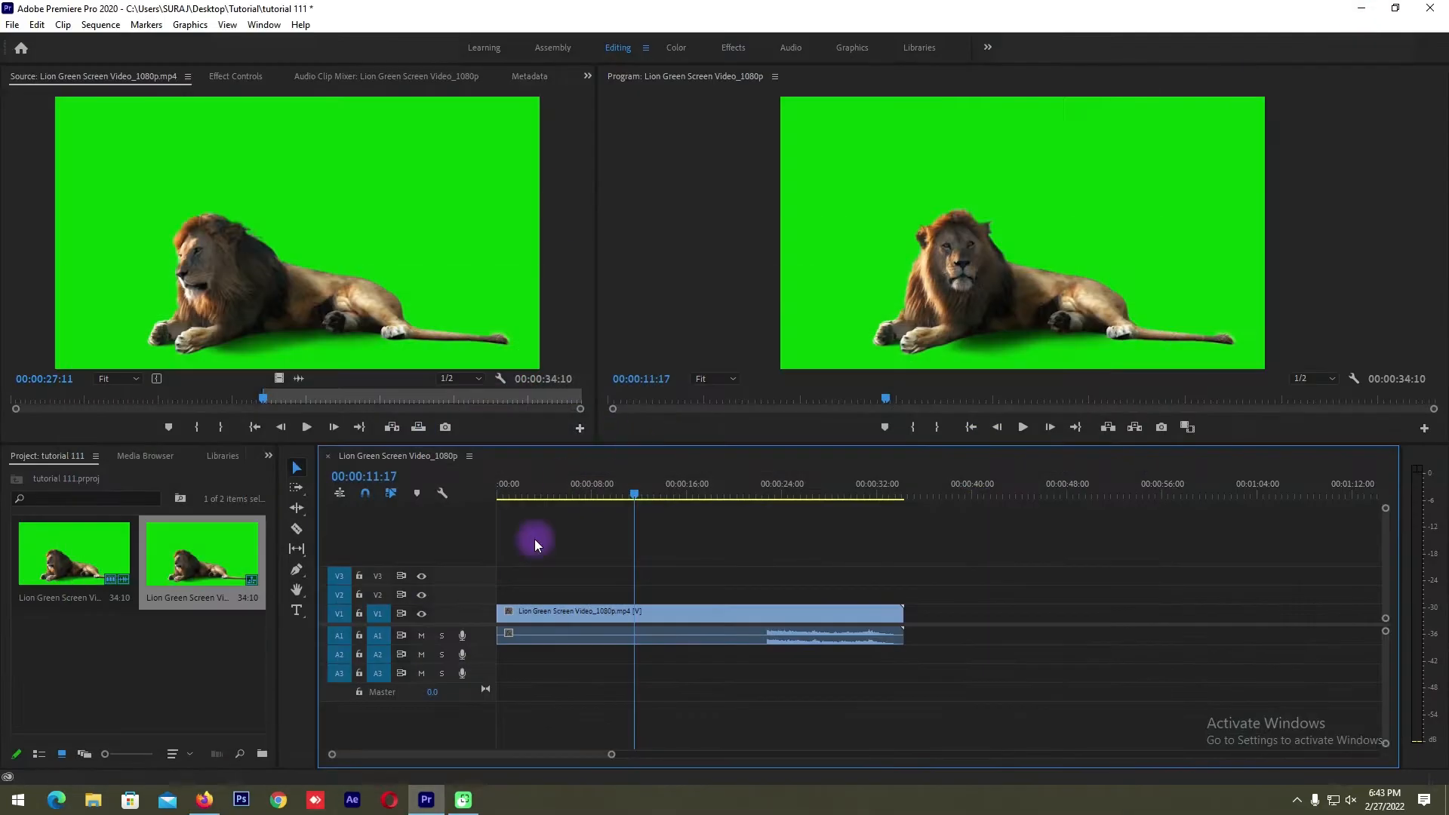
# Step: Move the lion clip's video up to track V2 and trim its end to 00:00:21:10
pyautogui.click(713, 615)
pyautogui.click(779, 698)
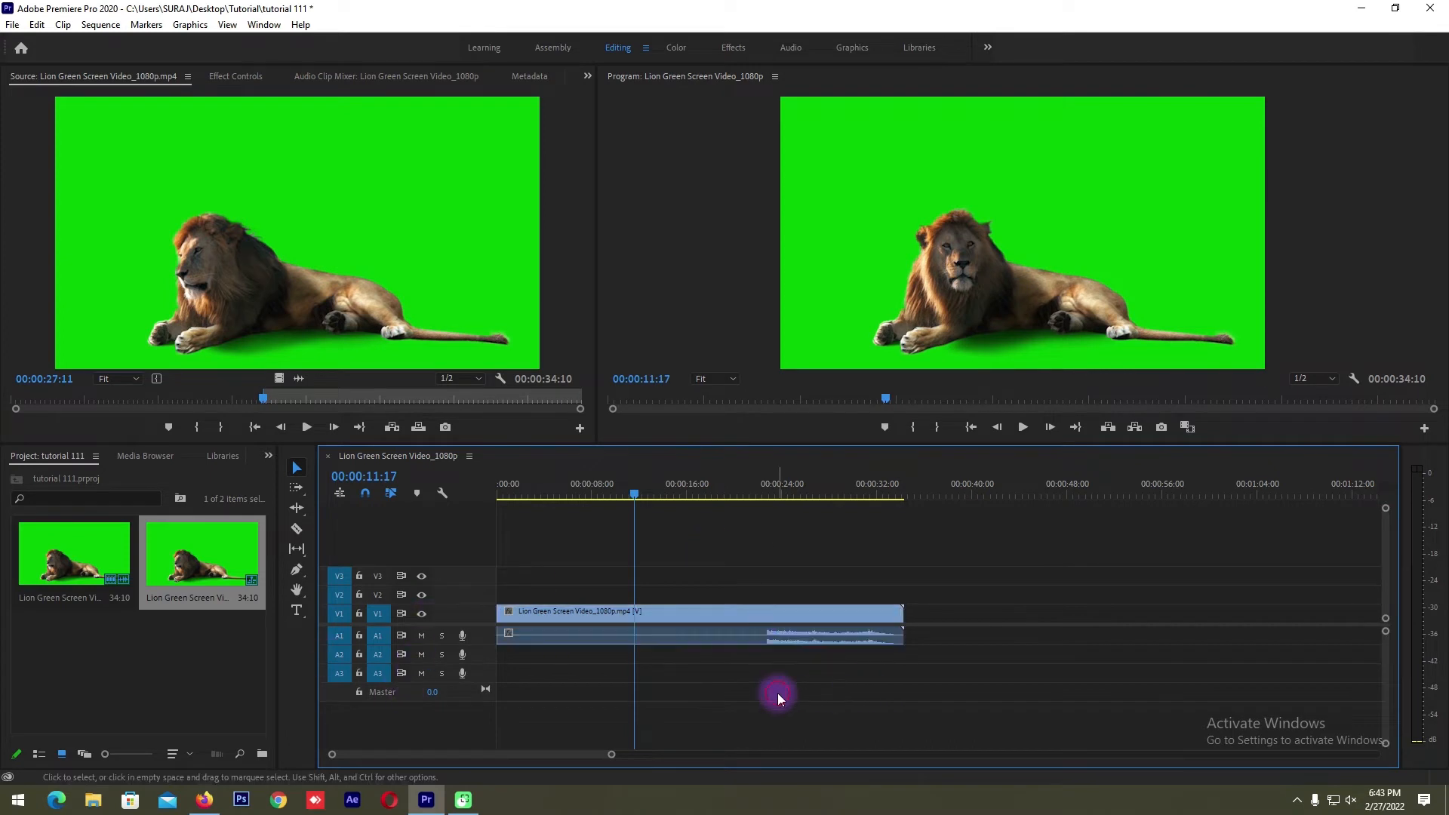
pyautogui.moveTo(593, 611); pyautogui.dragTo(613, 597)
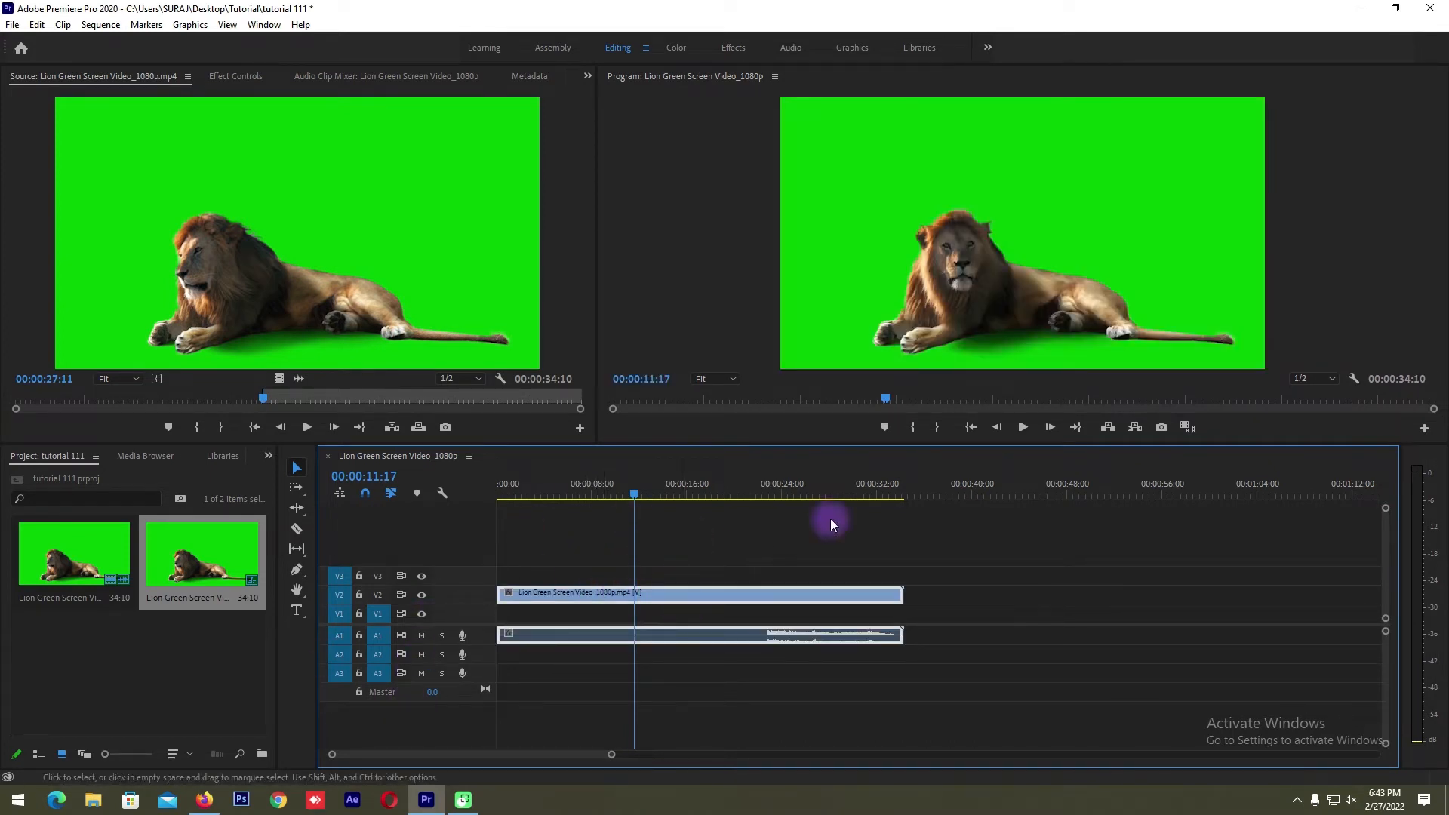
pyautogui.click(753, 496)
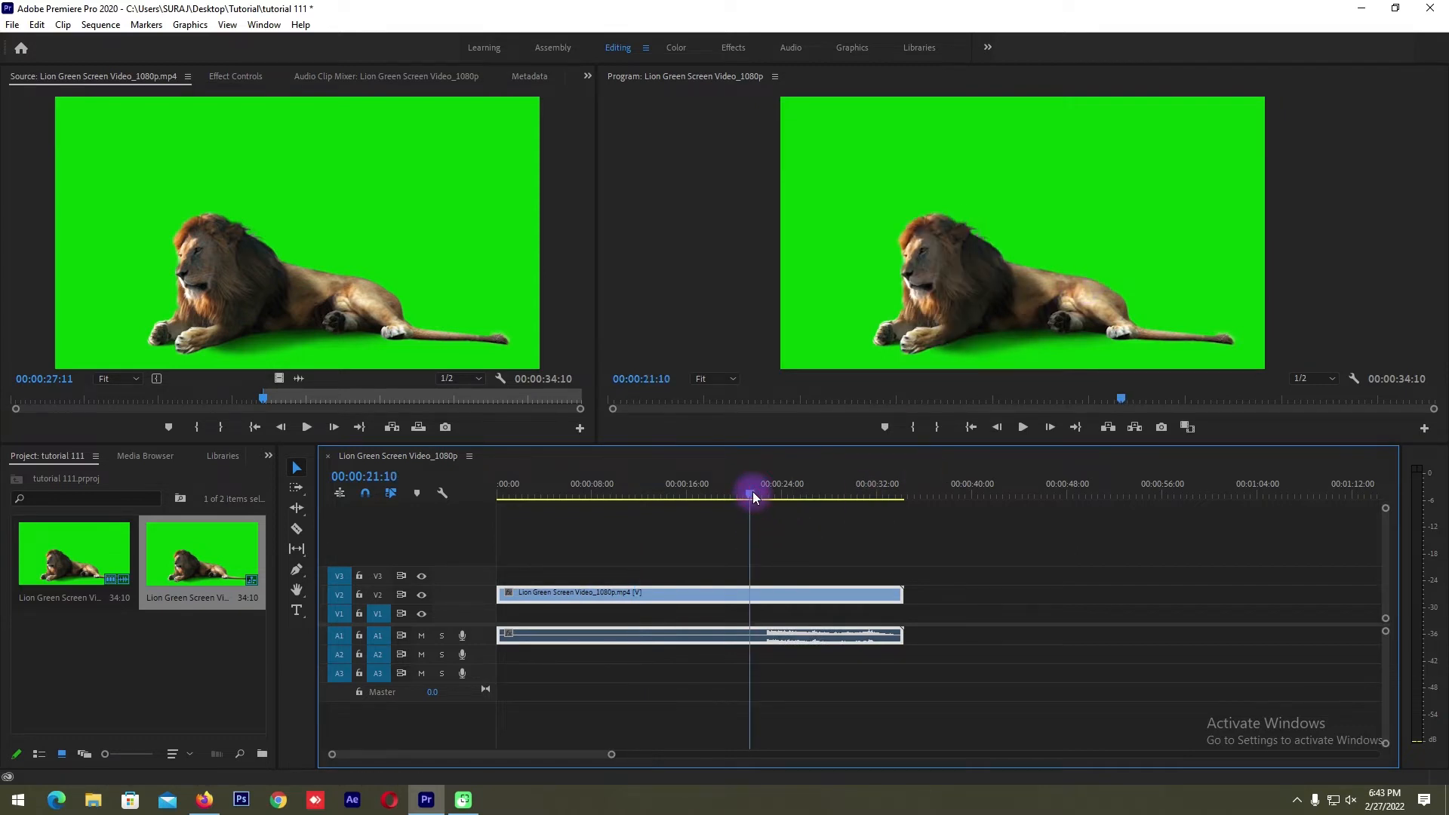
pyautogui.press('w')
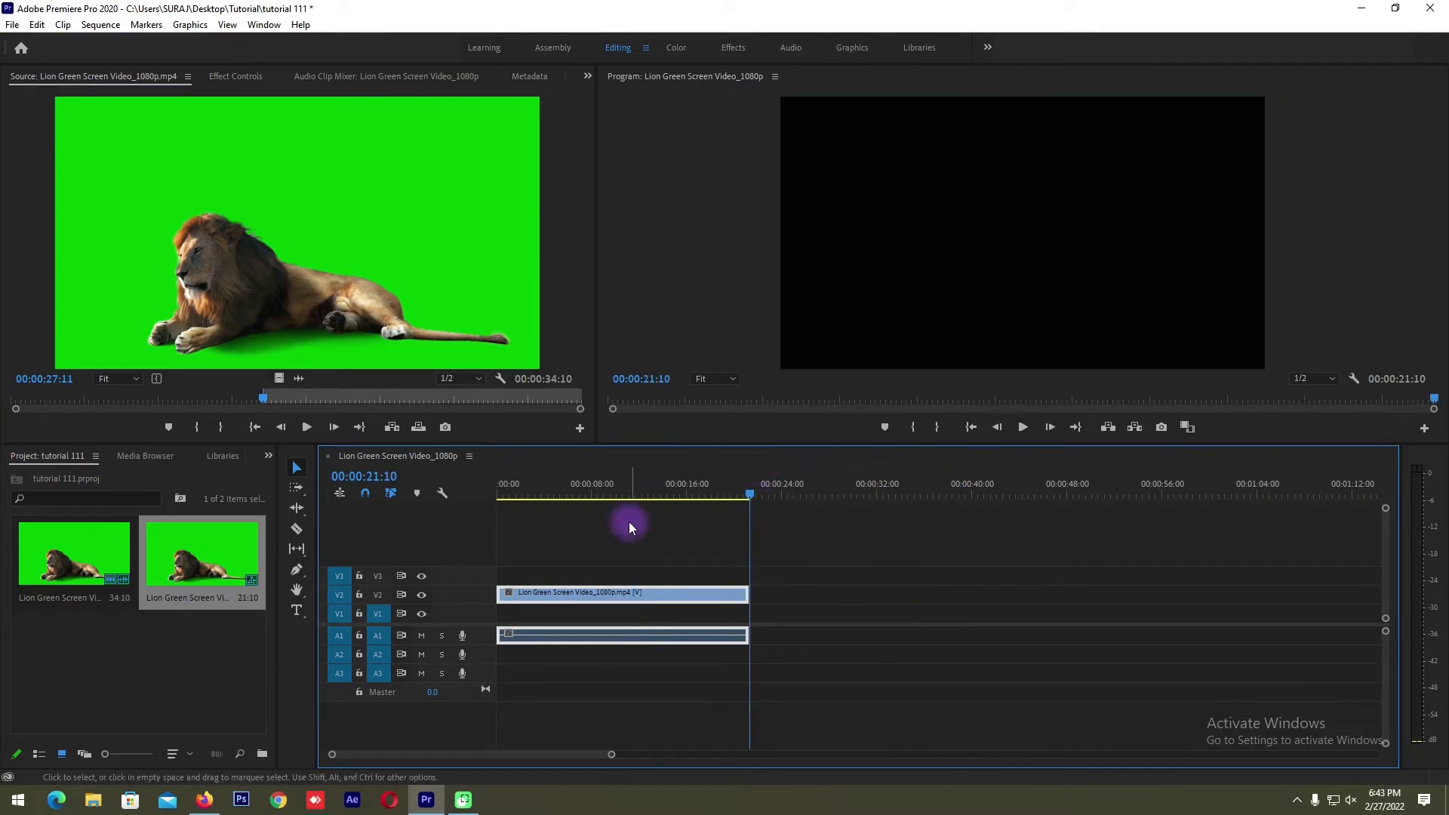
pyautogui.click(627, 495)
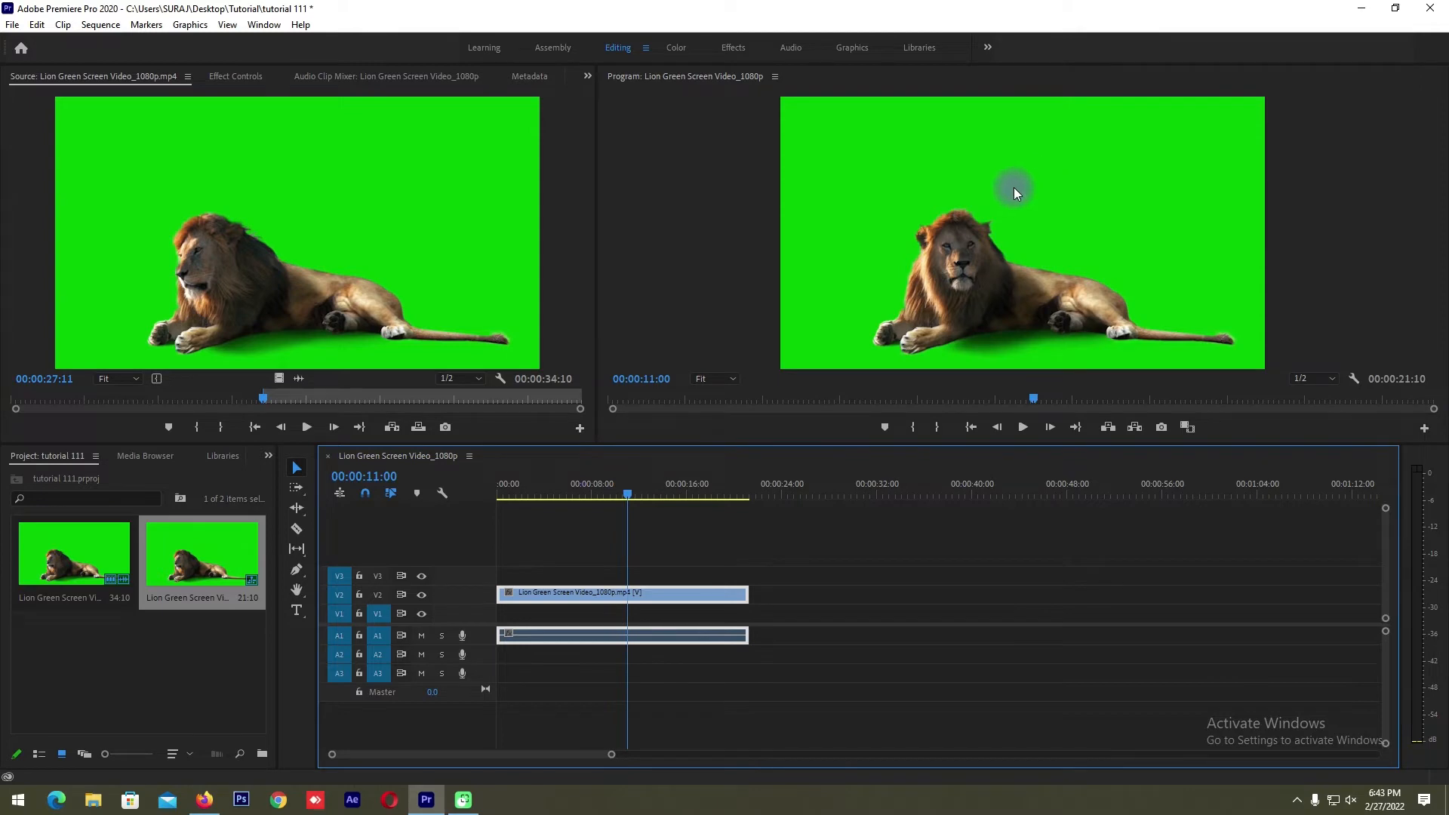
# Step: Import the Orange HD Background video from the Downloads folder into the project
pyautogui.doubleClick(111, 686)
pyautogui.scroll(-8, 539, 298)
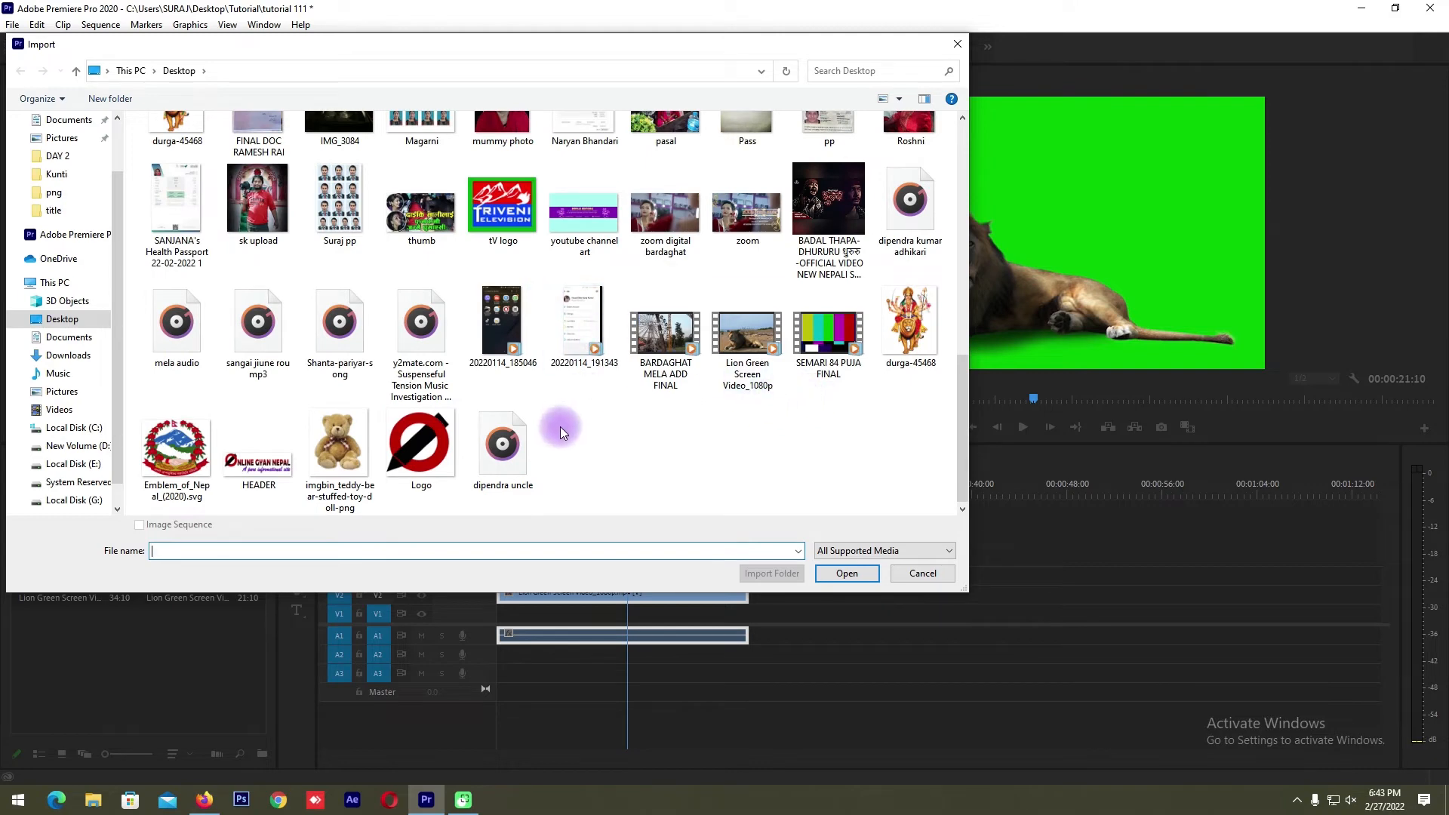
pyautogui.scroll(4, 561, 430)
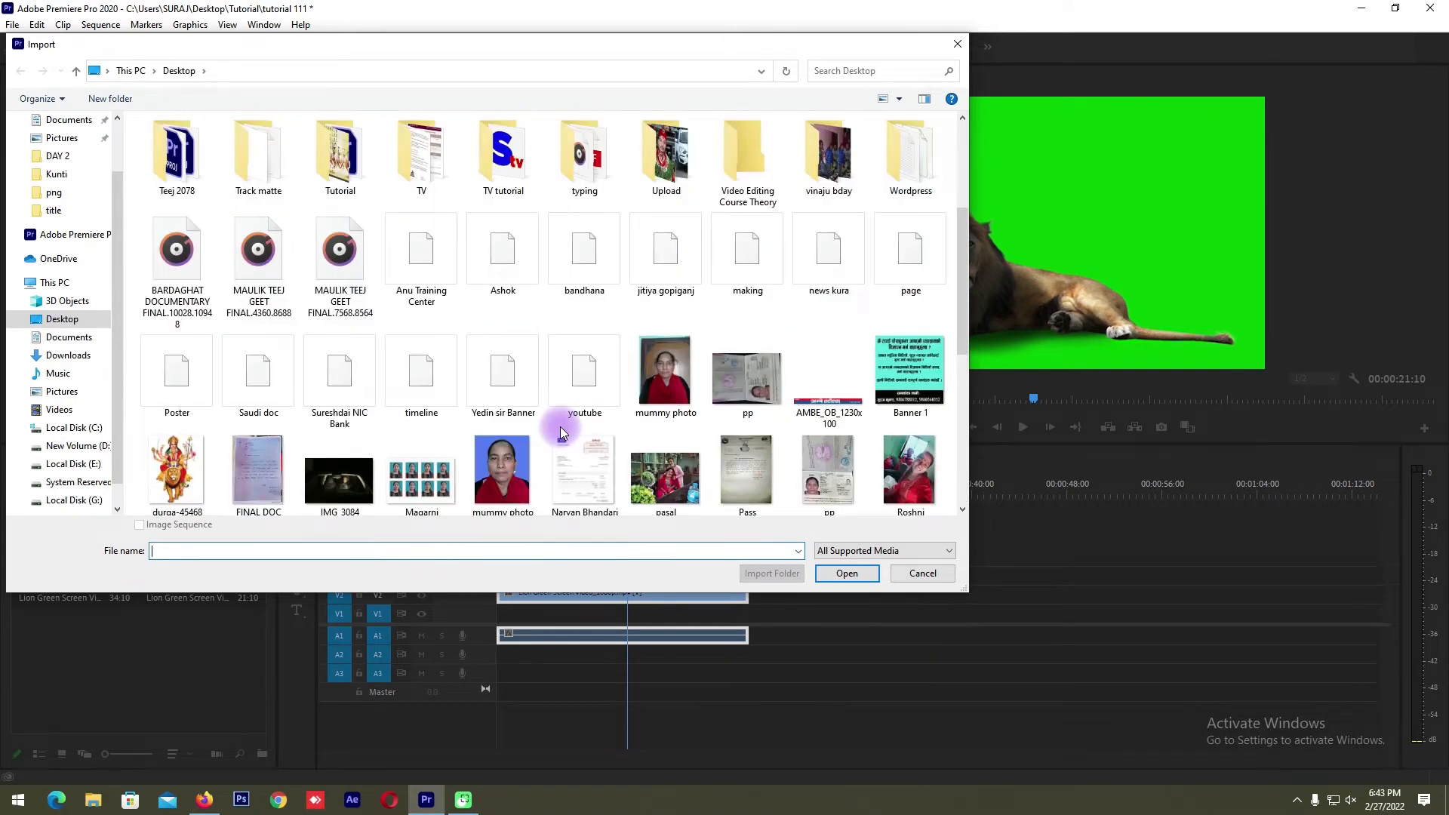
pyautogui.scroll(-4, 560, 431)
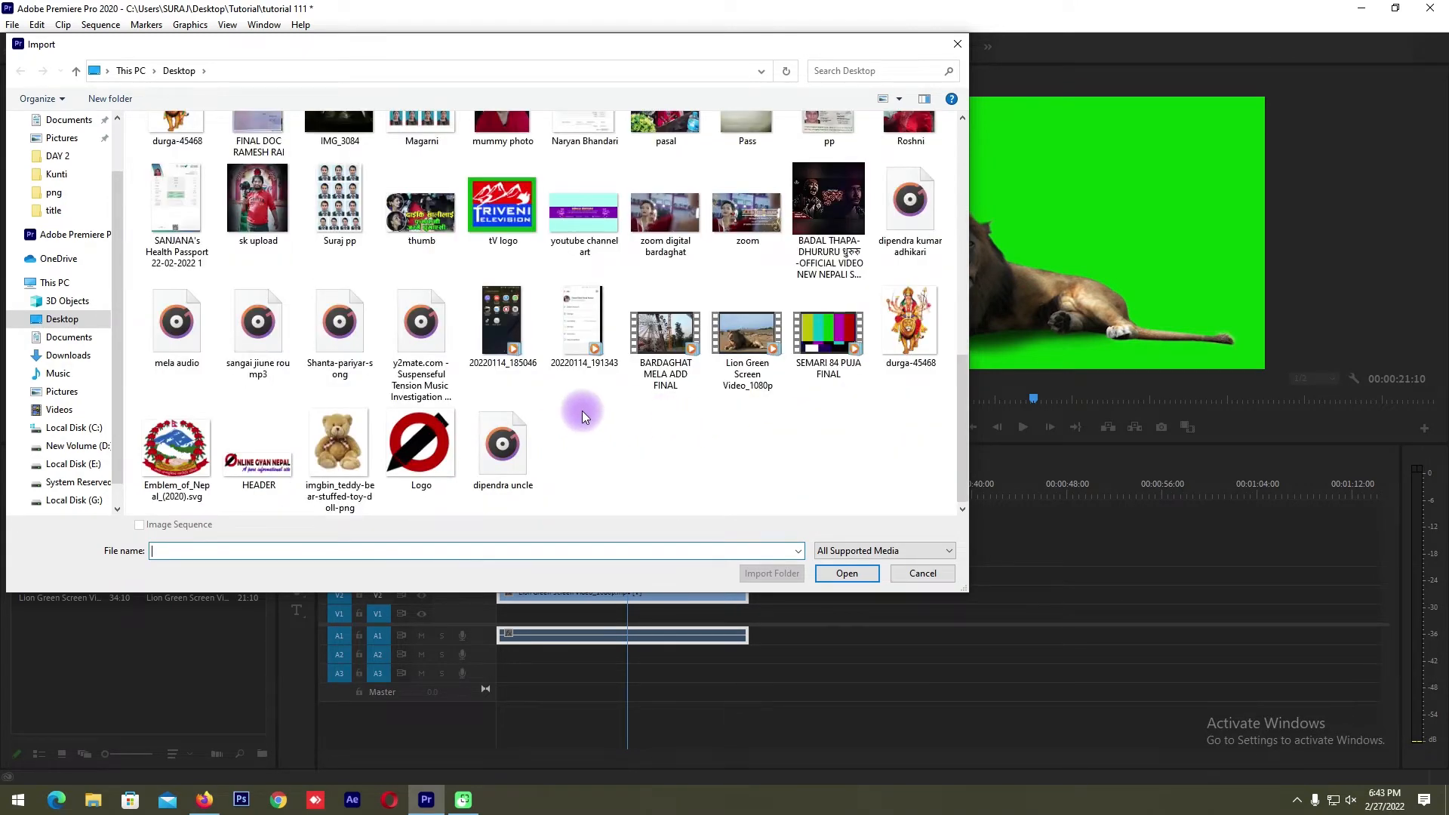
pyautogui.scroll(8, 582, 411)
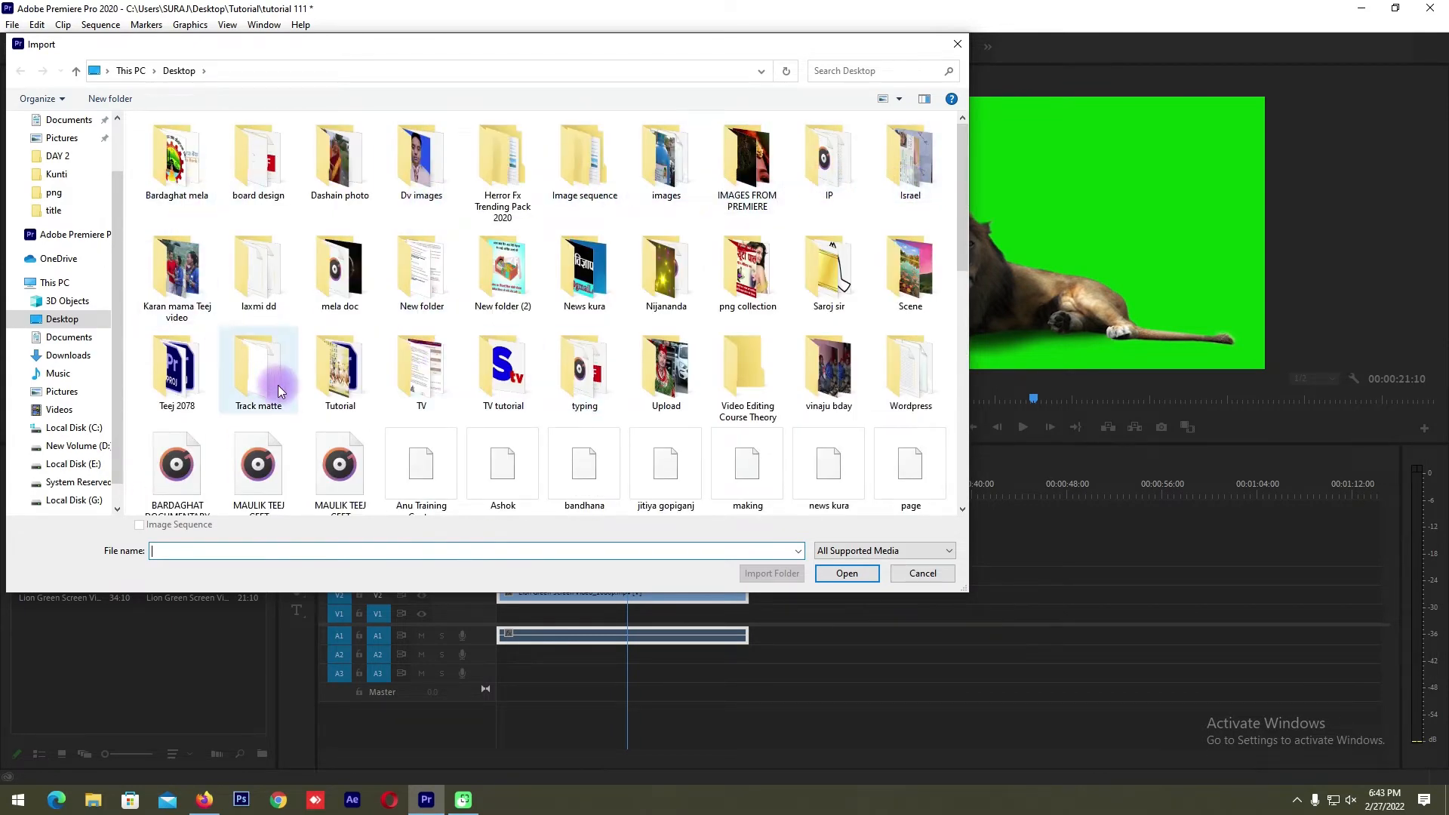
pyautogui.scroll(-2, 278, 385)
pyautogui.scroll(1, 47, 277)
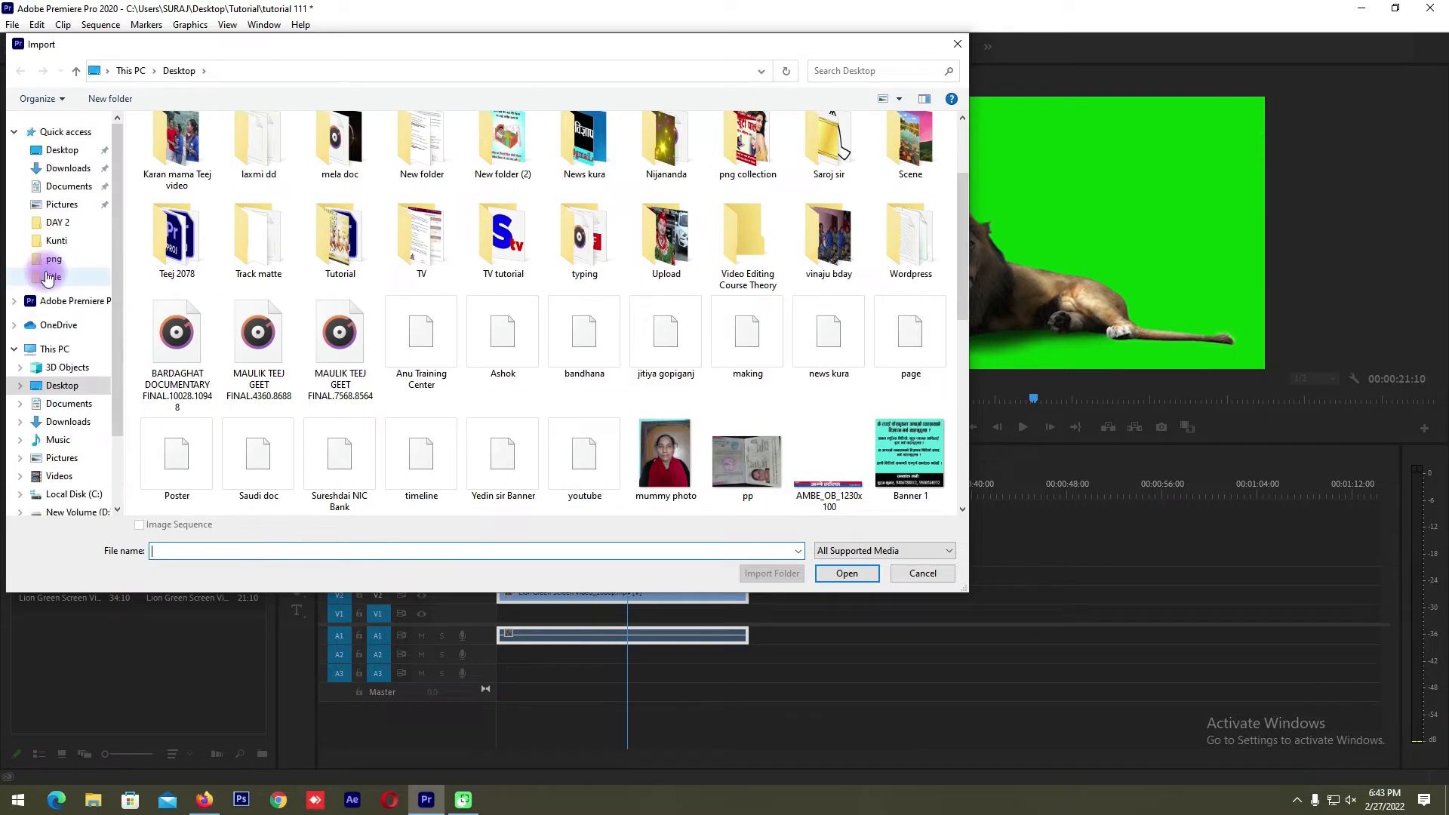
pyautogui.click(69, 168)
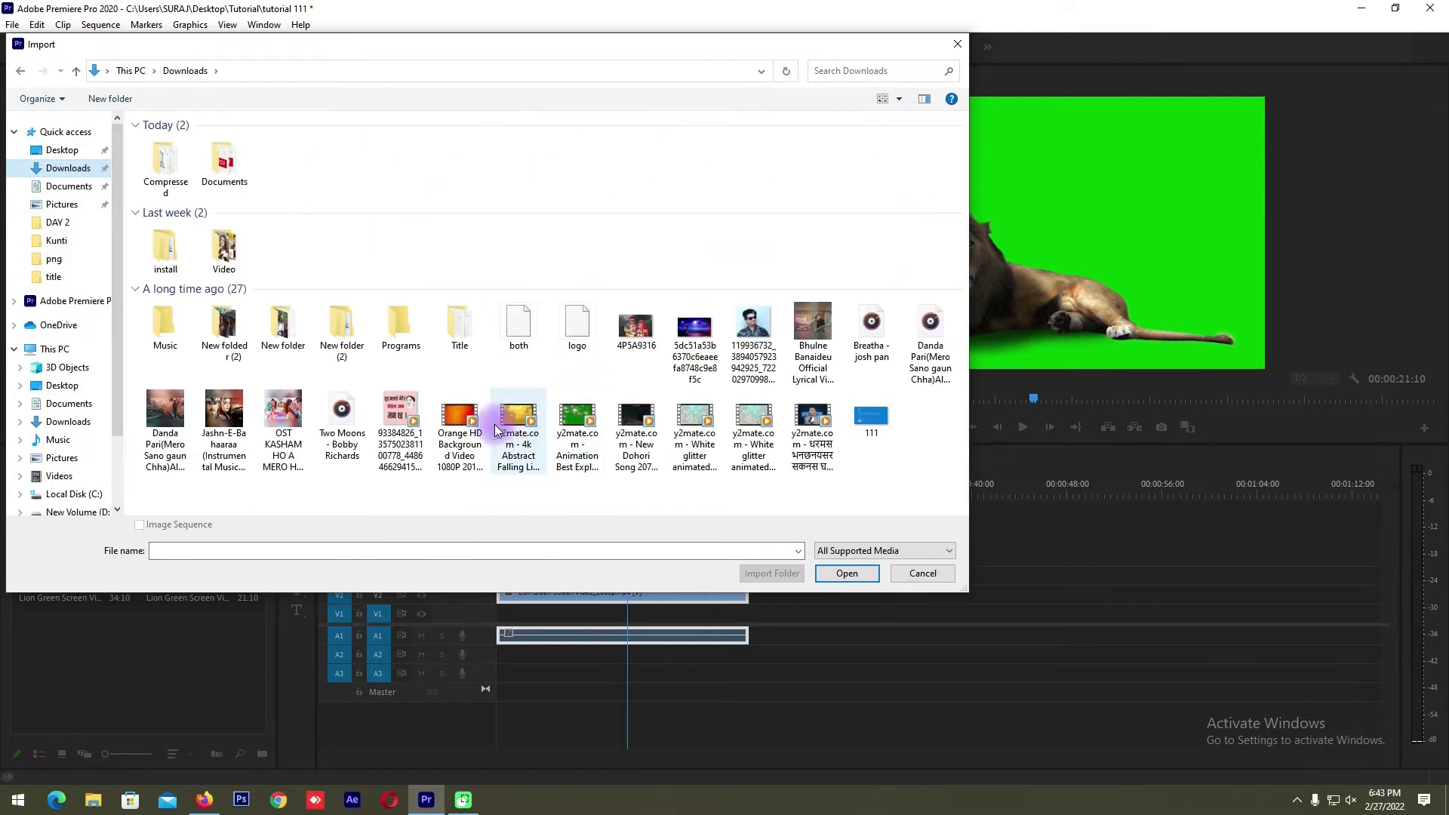
pyautogui.doubleClick(460, 421)
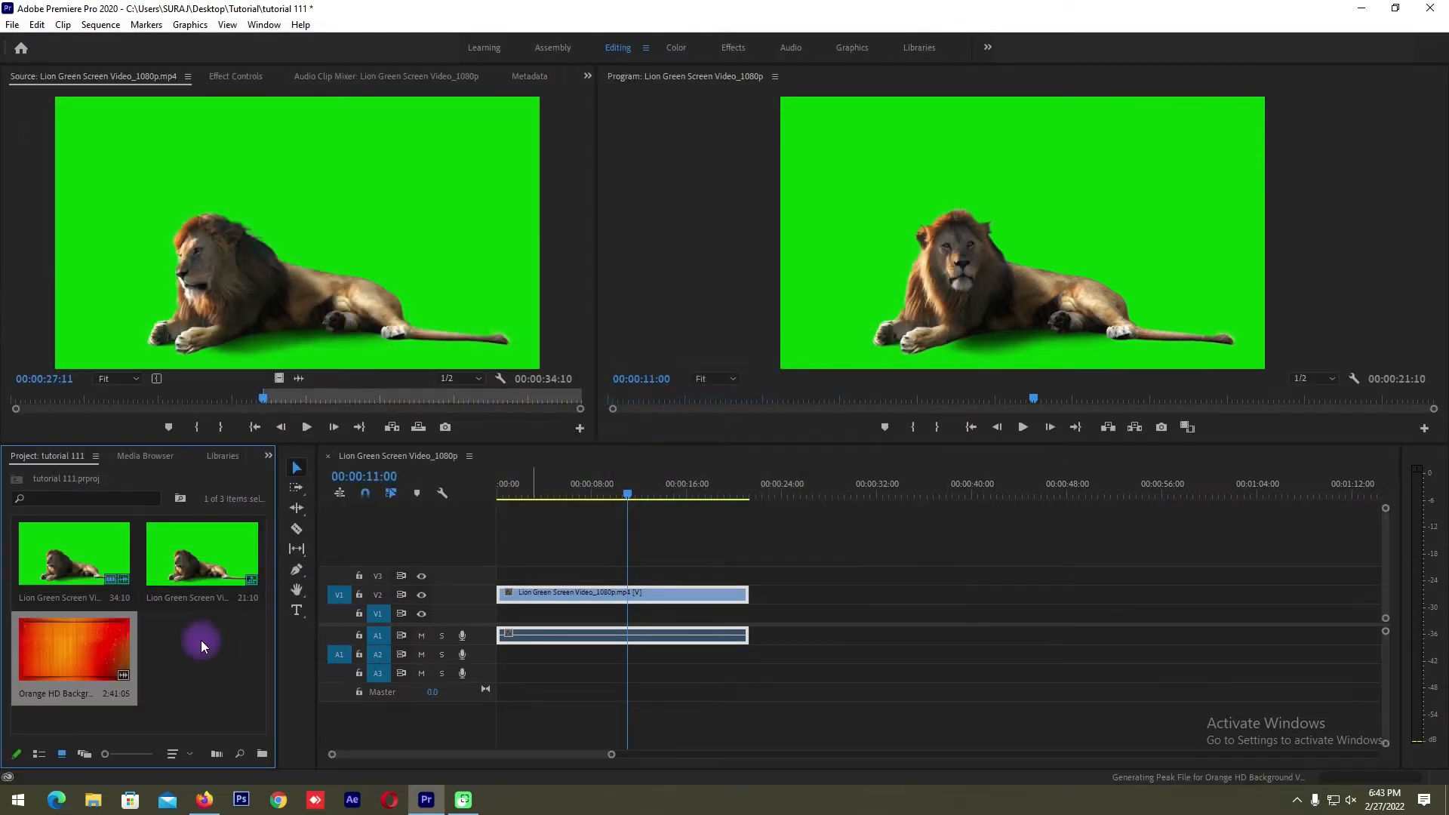
# Step: Place the orange background video on track V1 after the lion clip, then unlink and delete its audio
pyautogui.moveTo(66, 644); pyautogui.dragTo(836, 627)
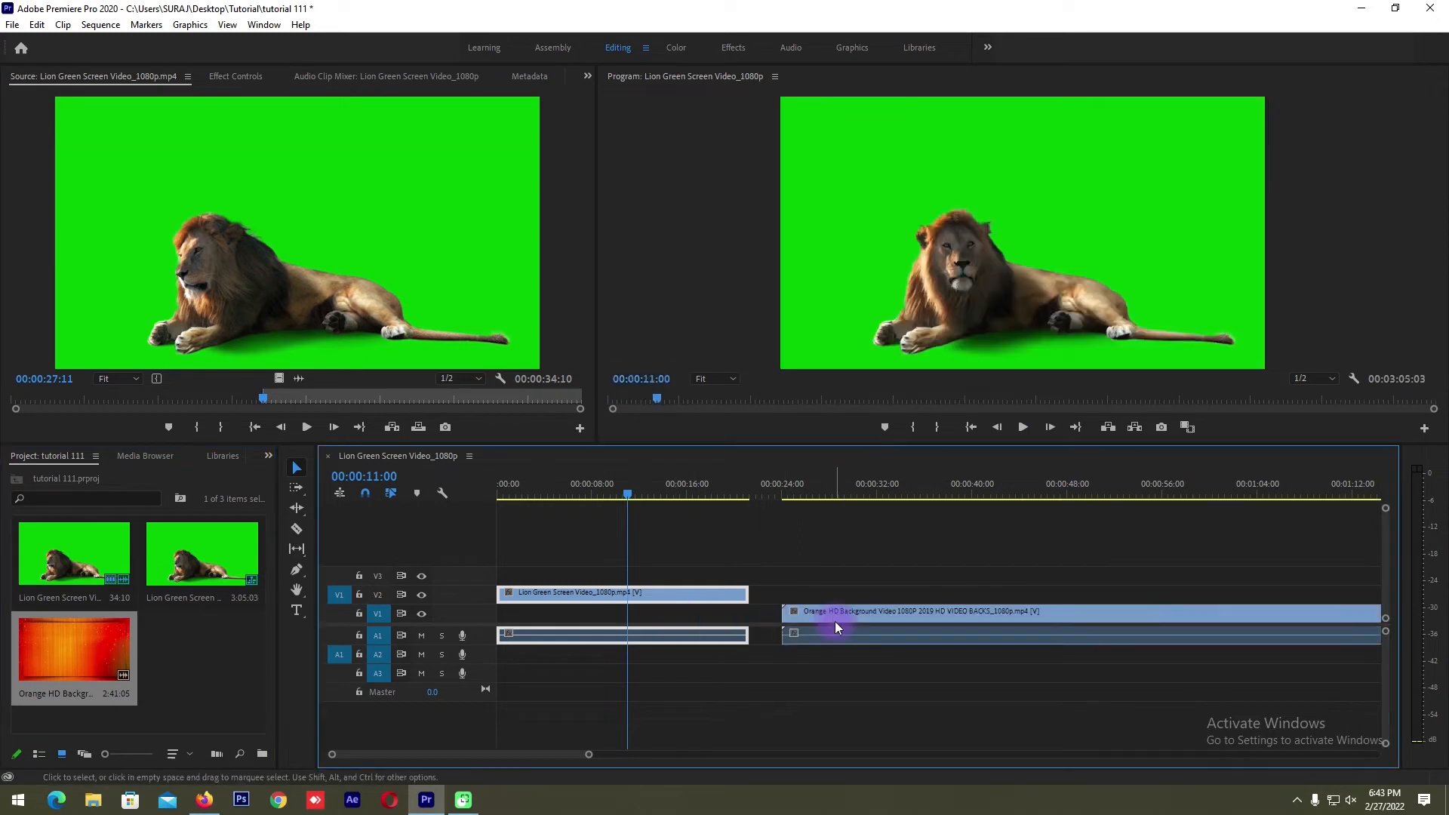
pyautogui.click(826, 613)
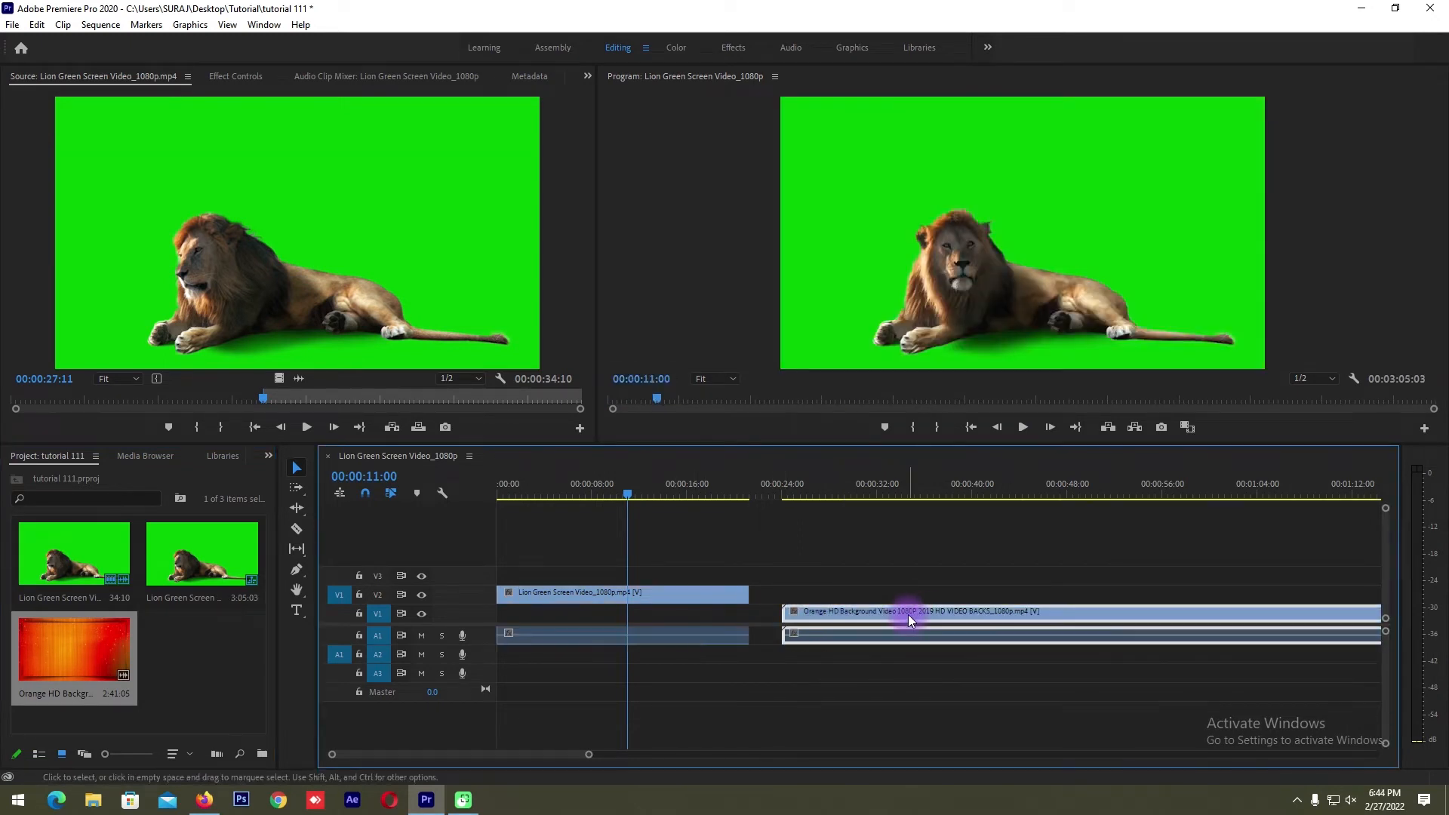
pyautogui.rightClick(908, 615)
pyautogui.click(987, 272)
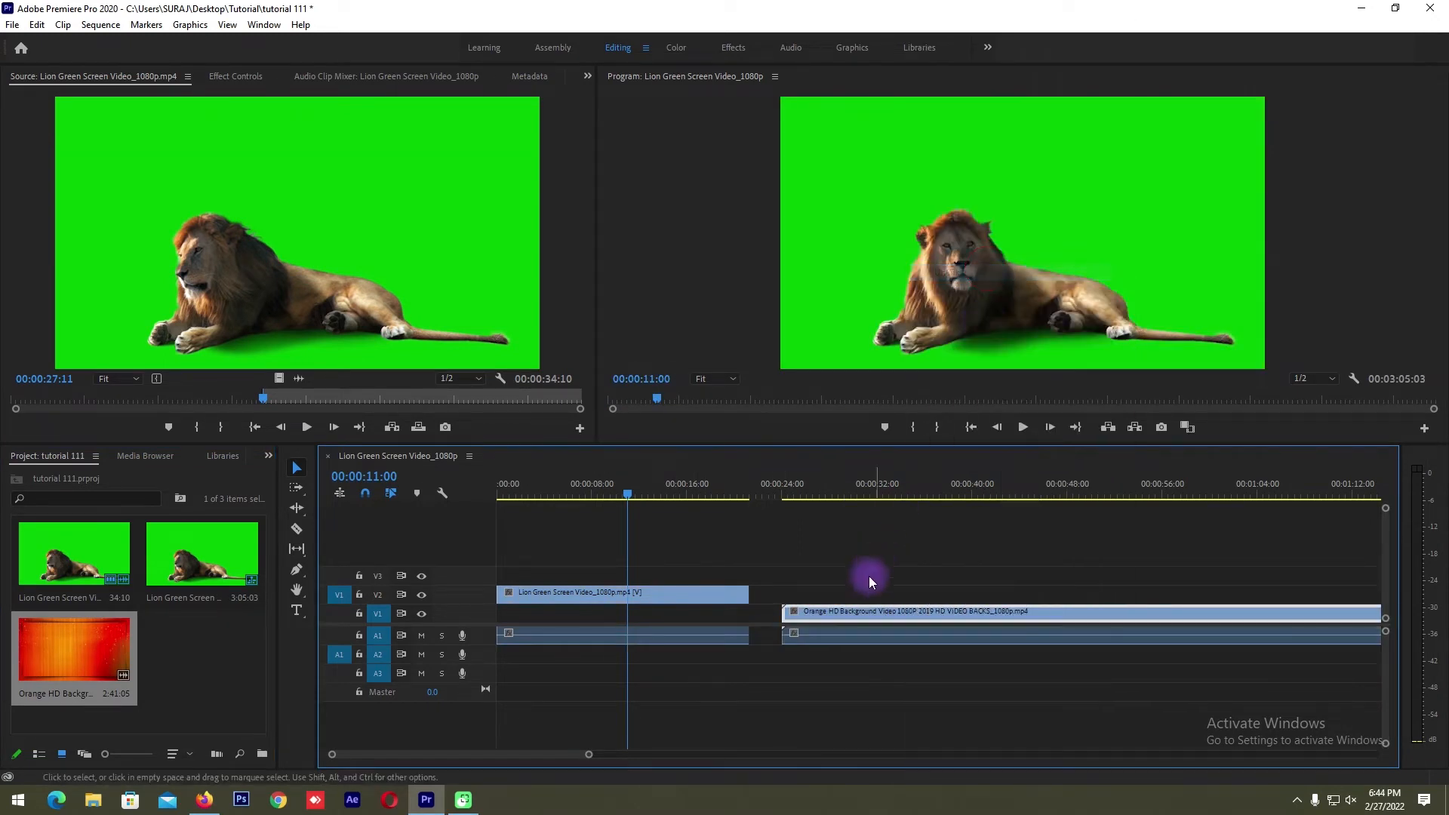
pyautogui.click(838, 635)
pyautogui.press('Delete')
# Step: Move the orange background clip to the sequence start beneath the lion clip and select the lion clip at 00:00:07:21
pyautogui.moveTo(871, 610); pyautogui.dragTo(583, 610)
pyautogui.click(588, 498)
pyautogui.click(592, 593)
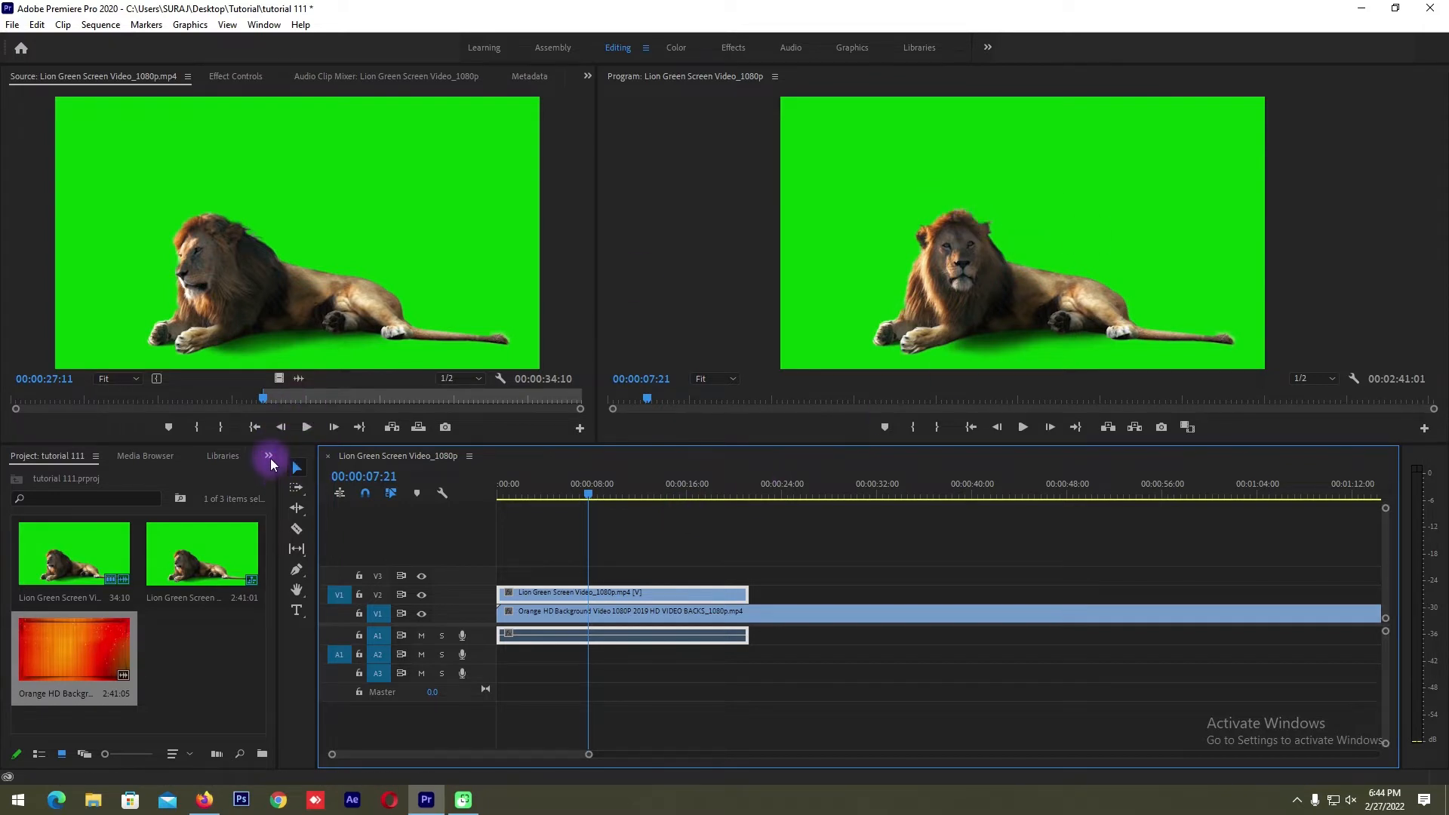
# Step: Search the effects for "ultra" and apply Ultra Key to the lion clip on track V2
pyautogui.click(270, 459)
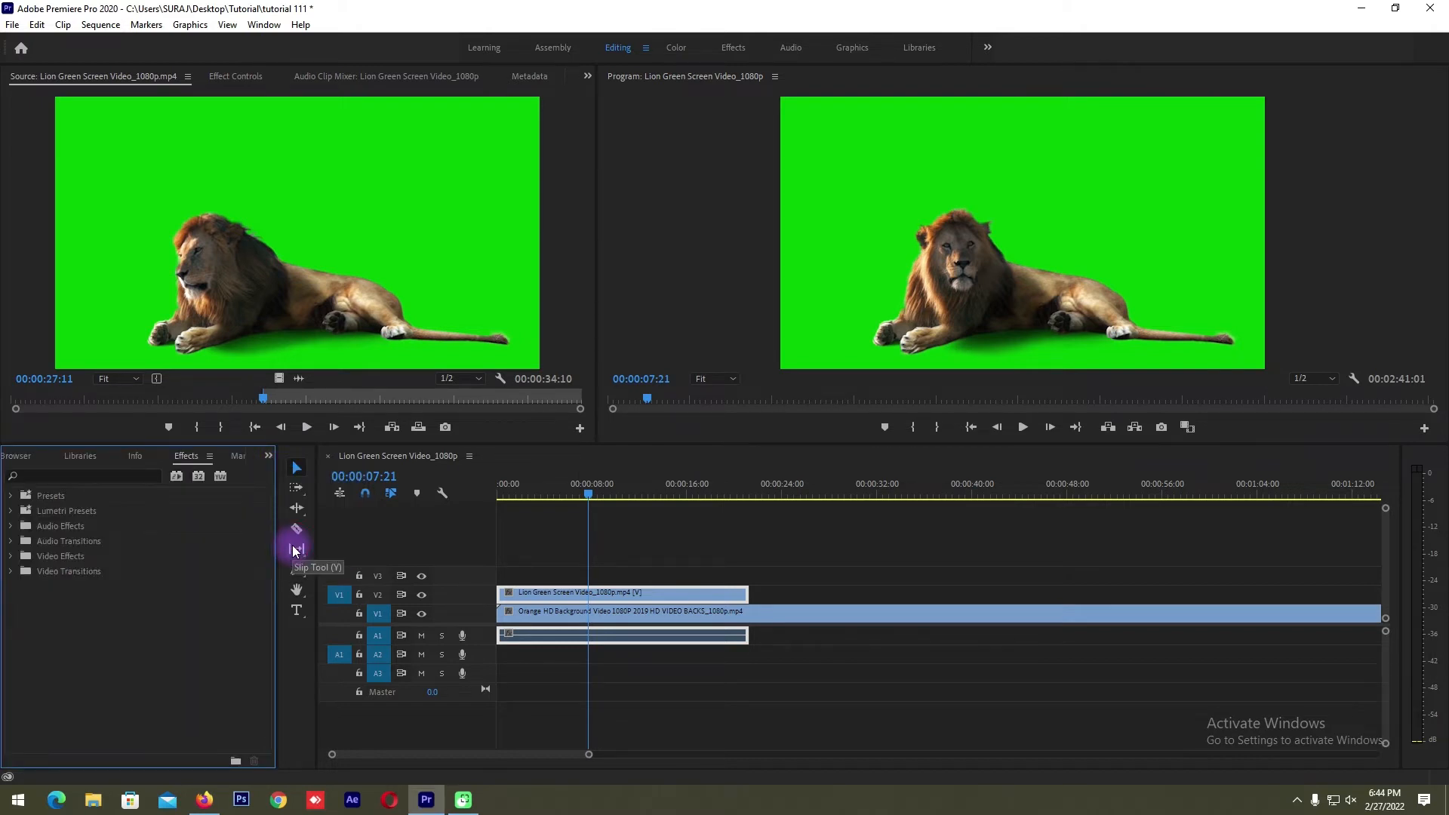
pyautogui.click(129, 478)
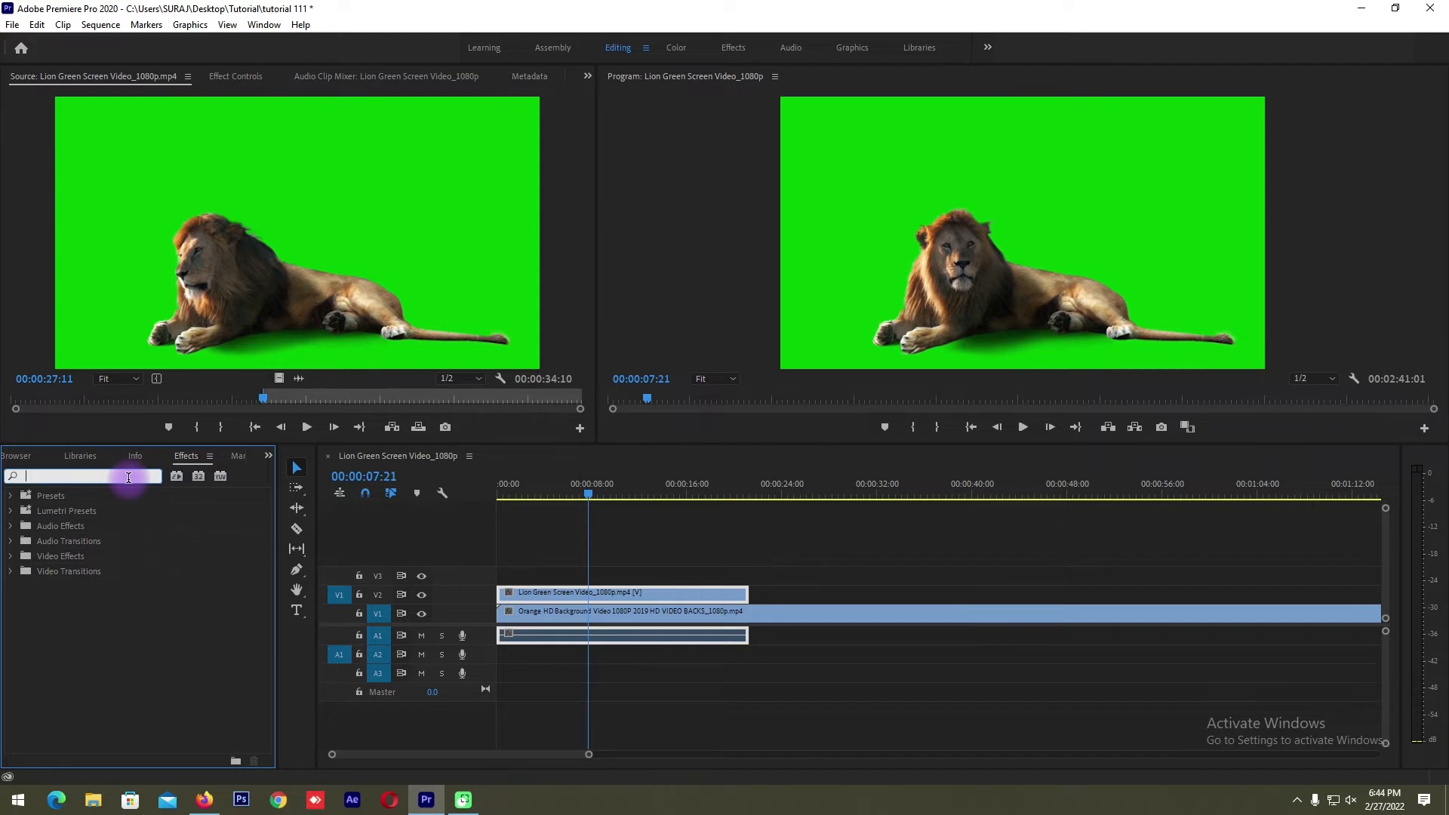
pyautogui.write('ultrak')
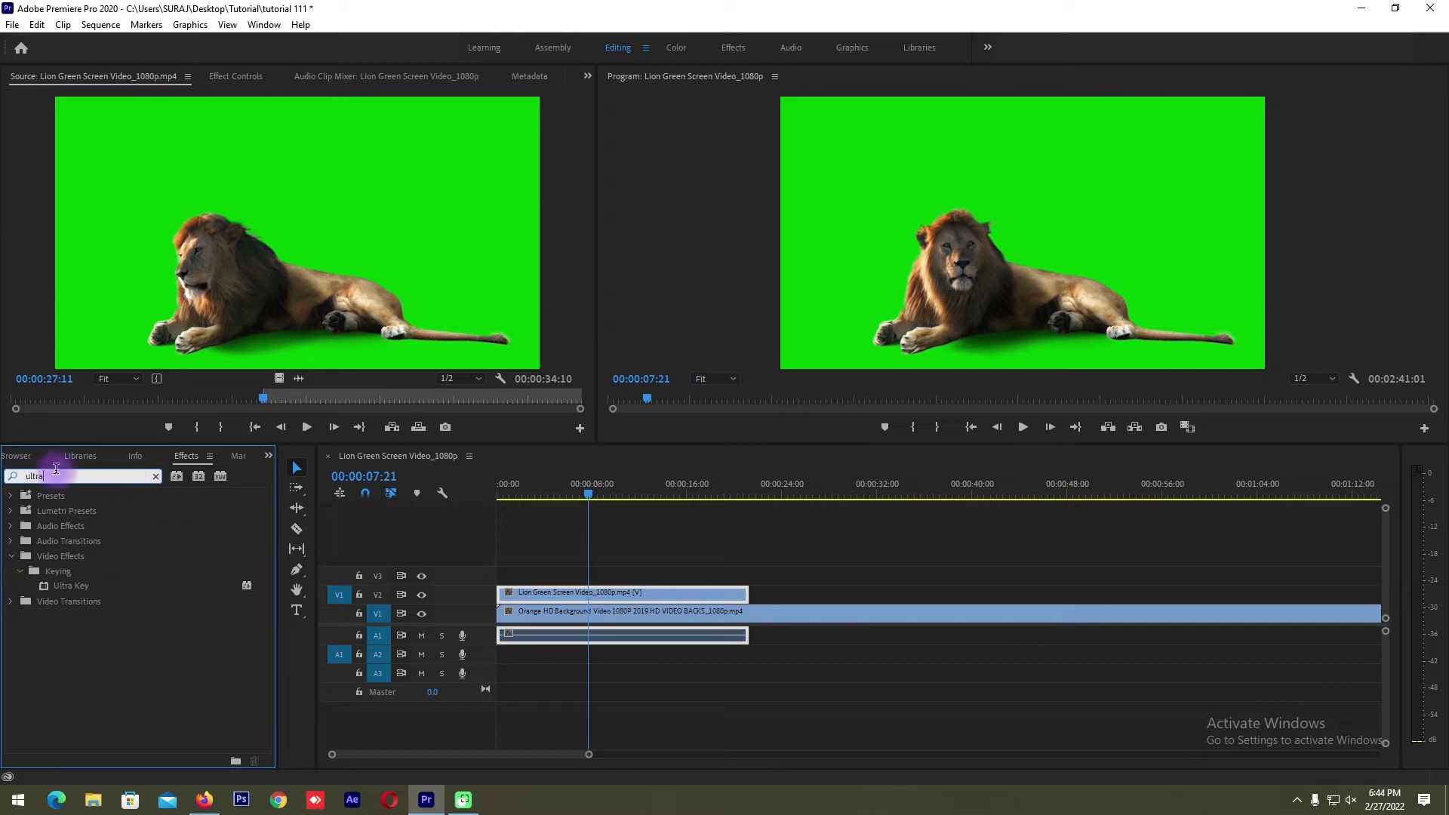
pyautogui.click(80, 588)
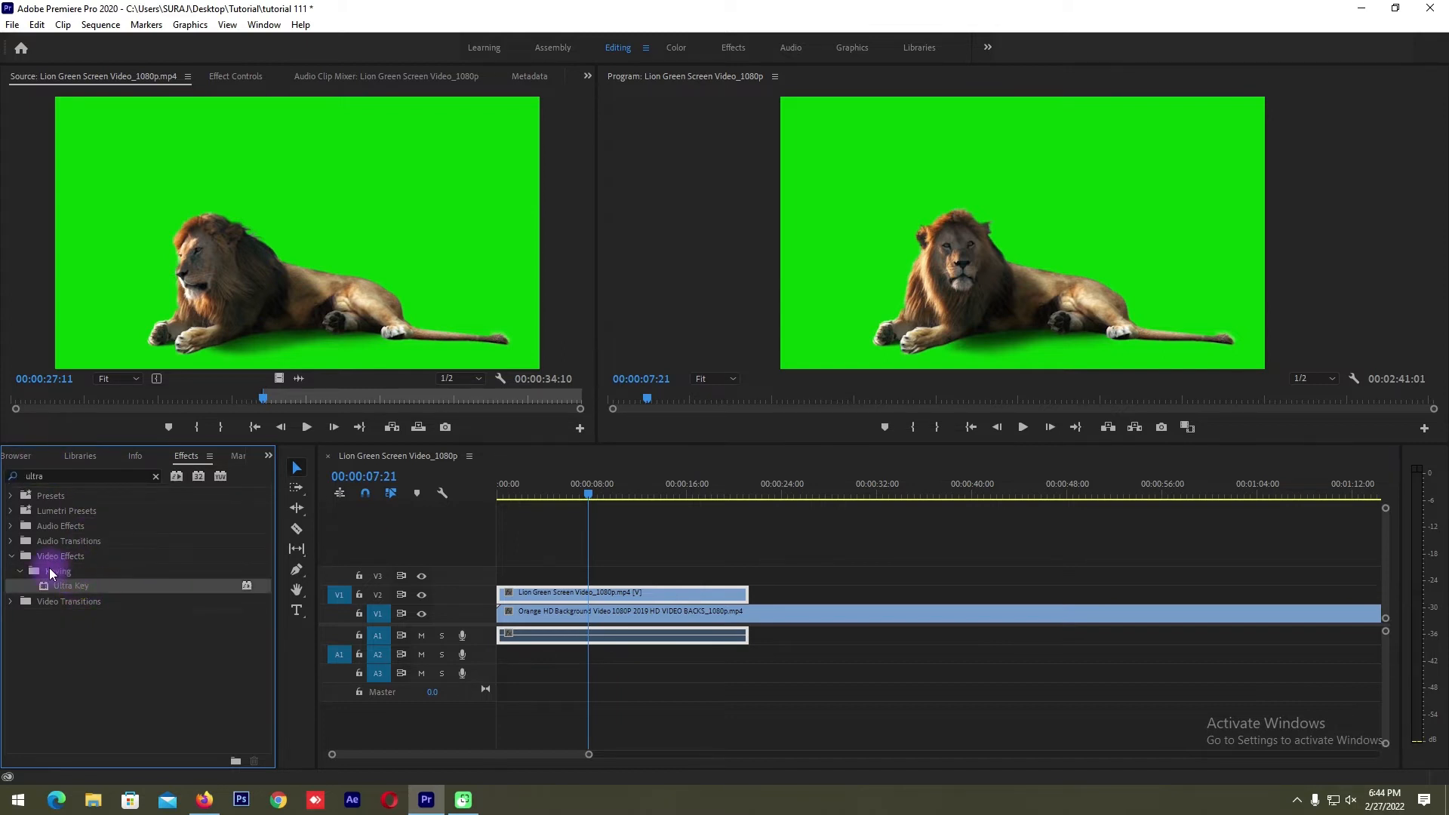
pyautogui.moveTo(80, 592); pyautogui.dragTo(548, 597)
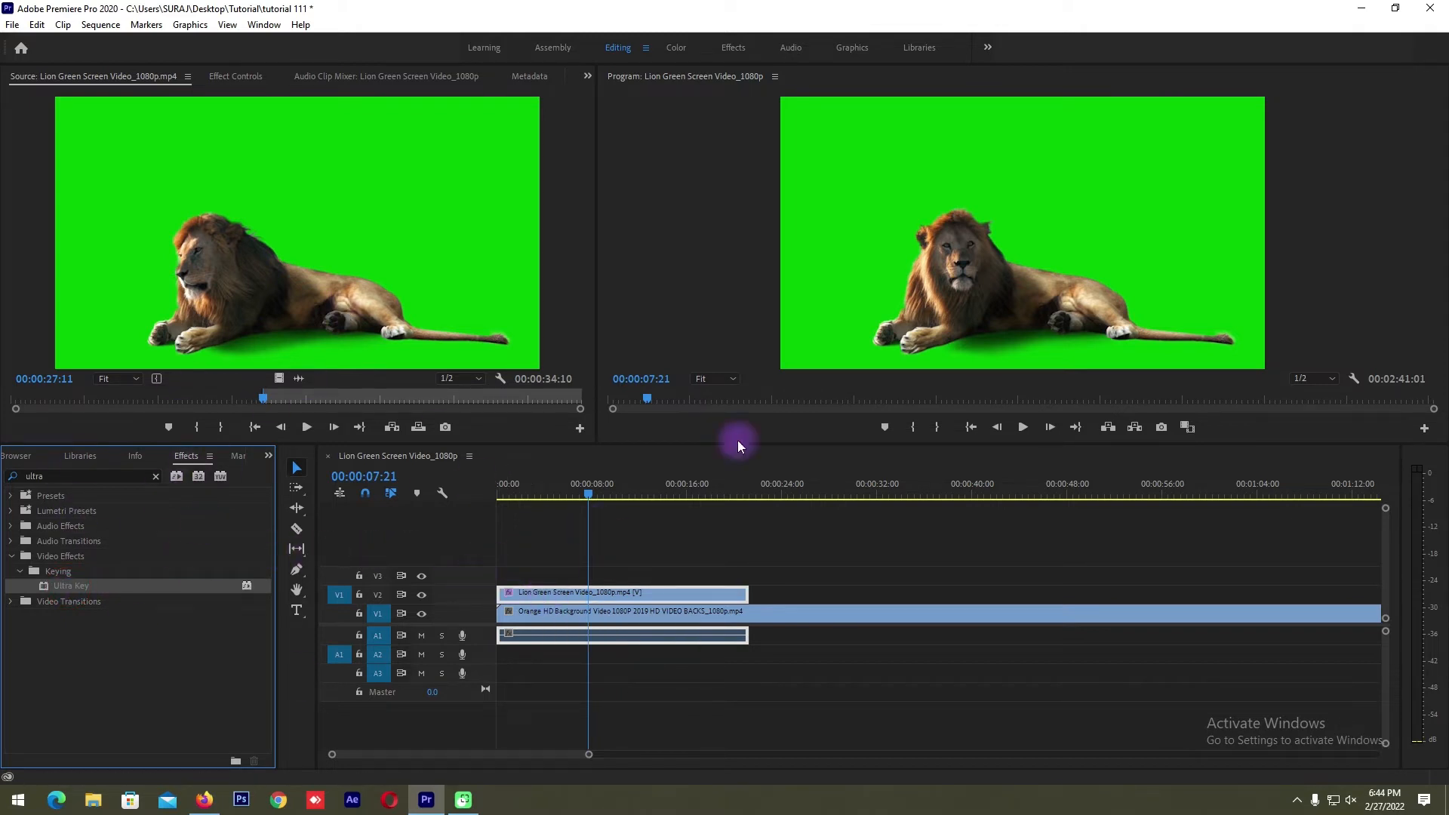
# Step: Sample the green backdrop in the program preview as the Ultra Key key color for the lion clip
pyautogui.click(233, 77)
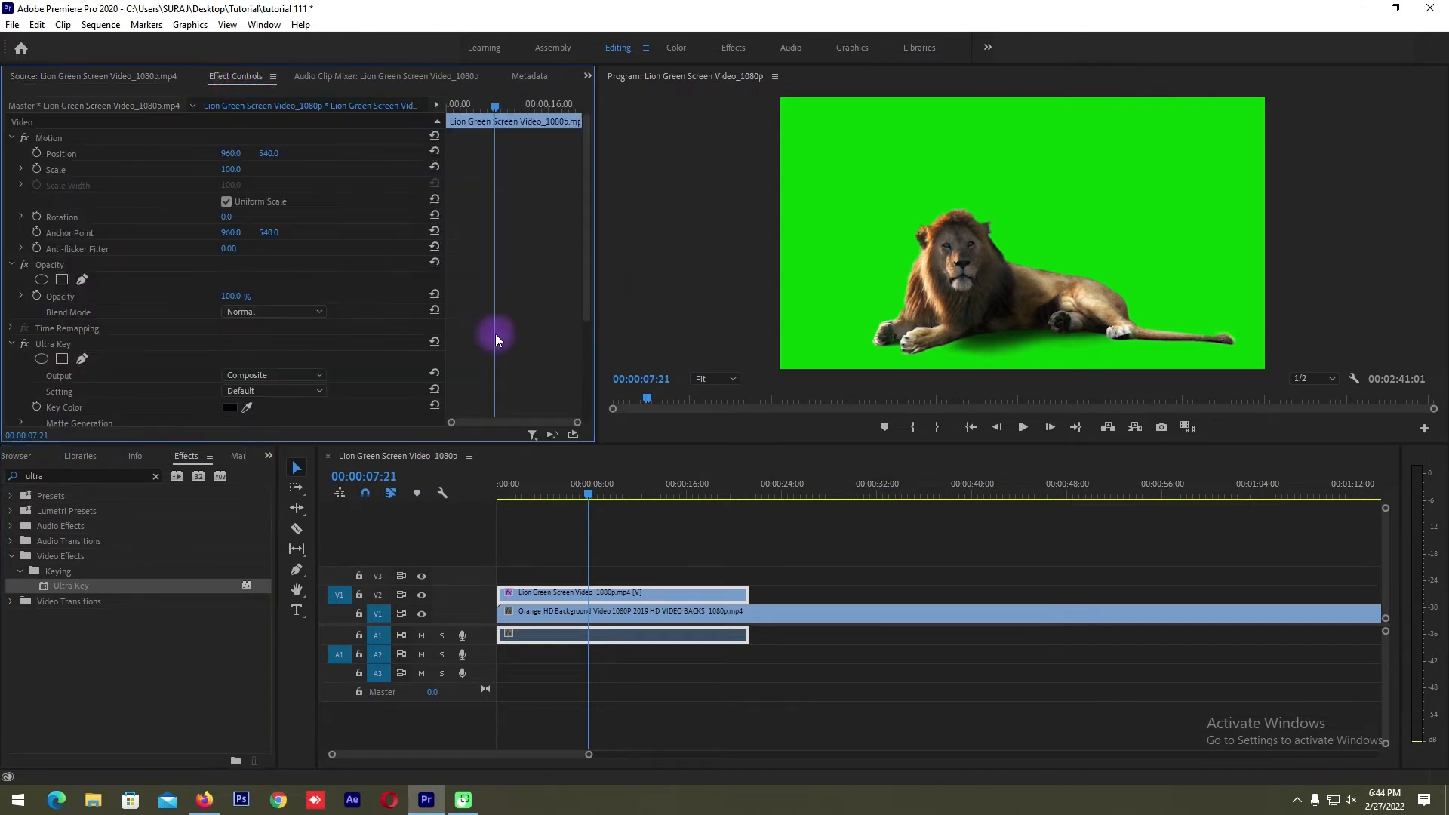
pyautogui.scroll(-1, 287, 407)
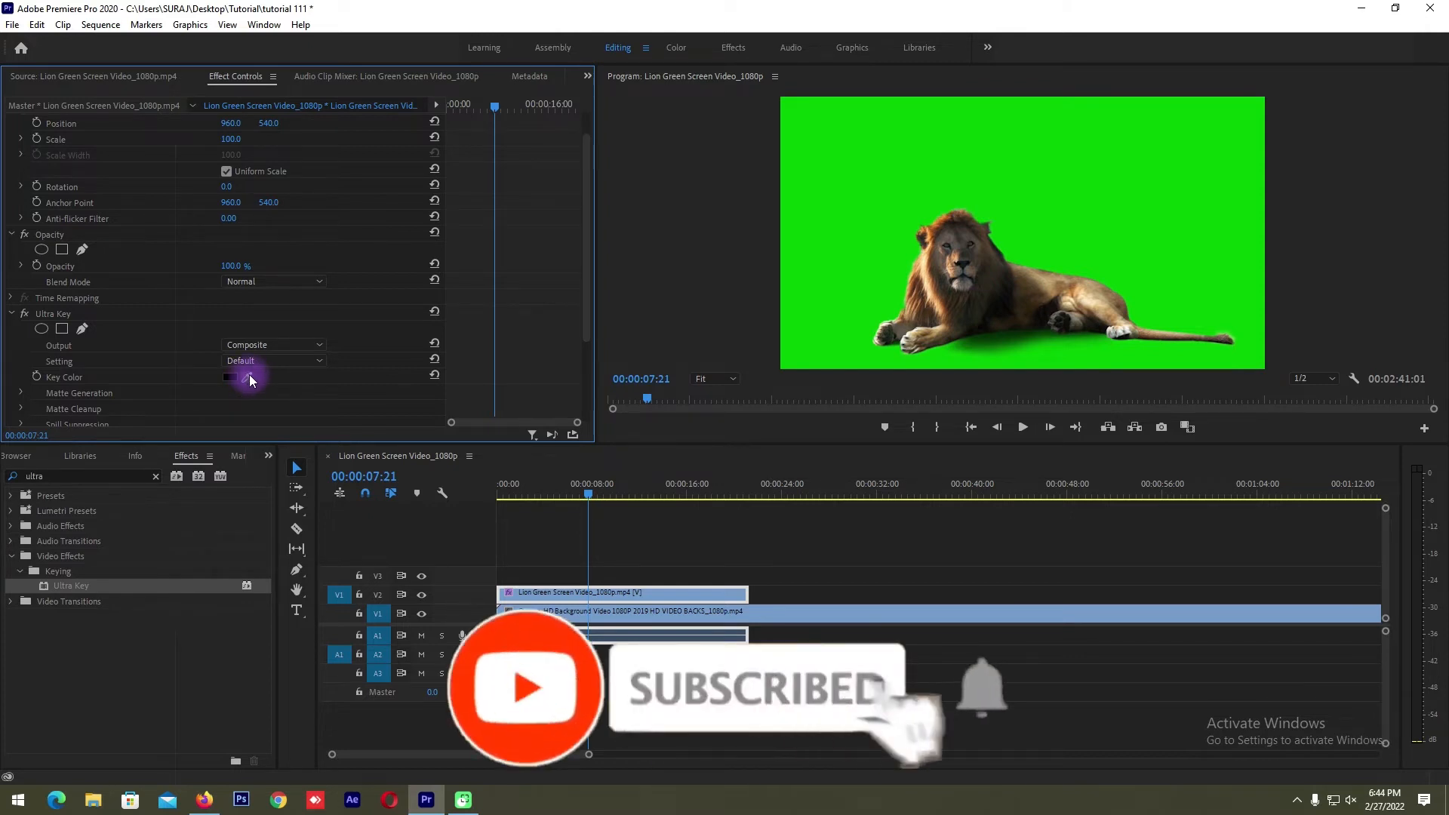
pyautogui.moveTo(249, 378); pyautogui.dragTo(974, 178)
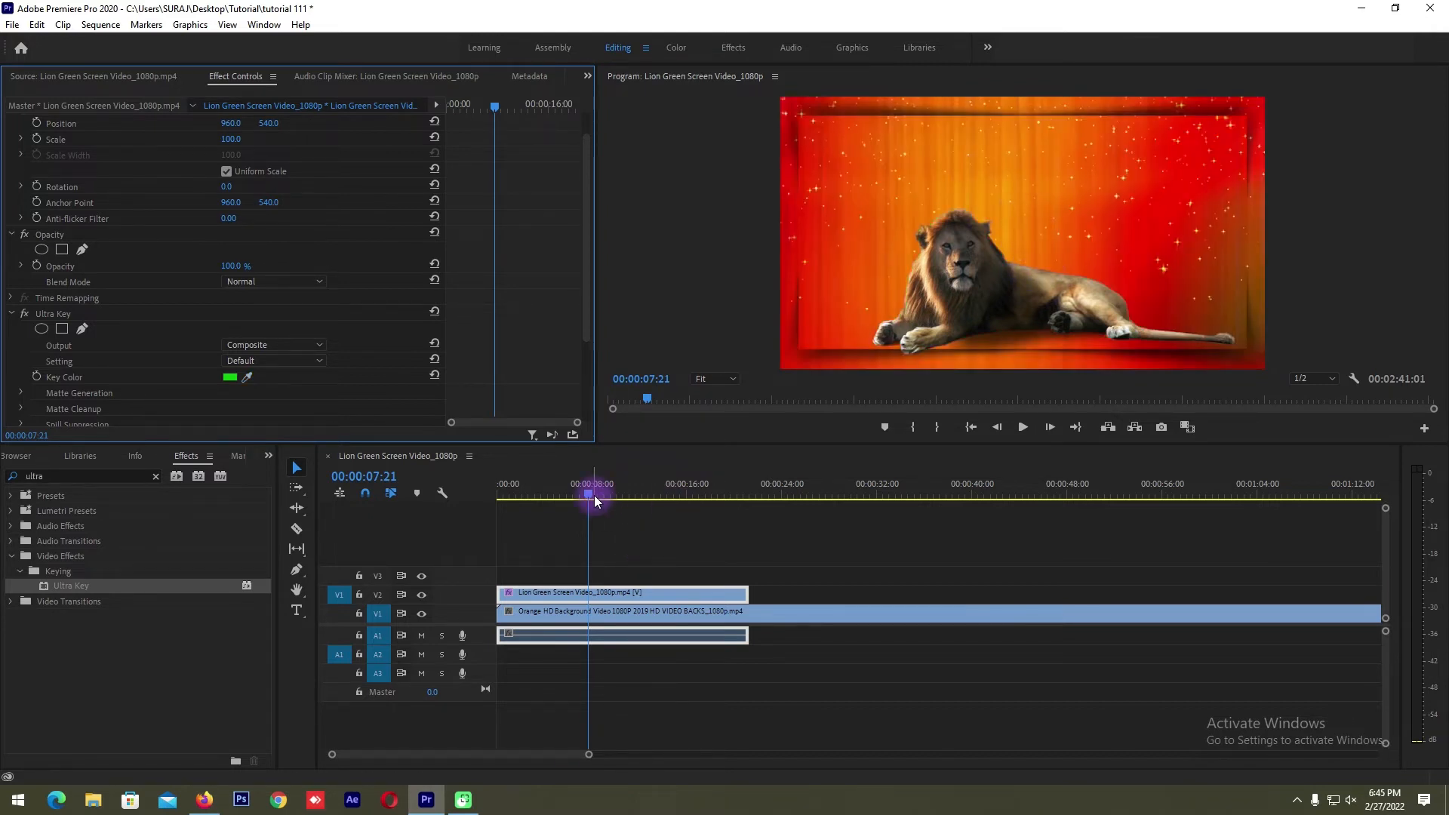
# Step: Move the playhead to 00:00:08:06, select the lion clip and view the composite at 100% zoom
pyautogui.moveTo(595, 495)
pyautogui.mouseDown()
pyautogui.moveTo(549, 497)
pyautogui.moveTo(646, 489)
pyautogui.moveTo(612, 501)
pyautogui.mouseUp()
pyautogui.click(629, 591)
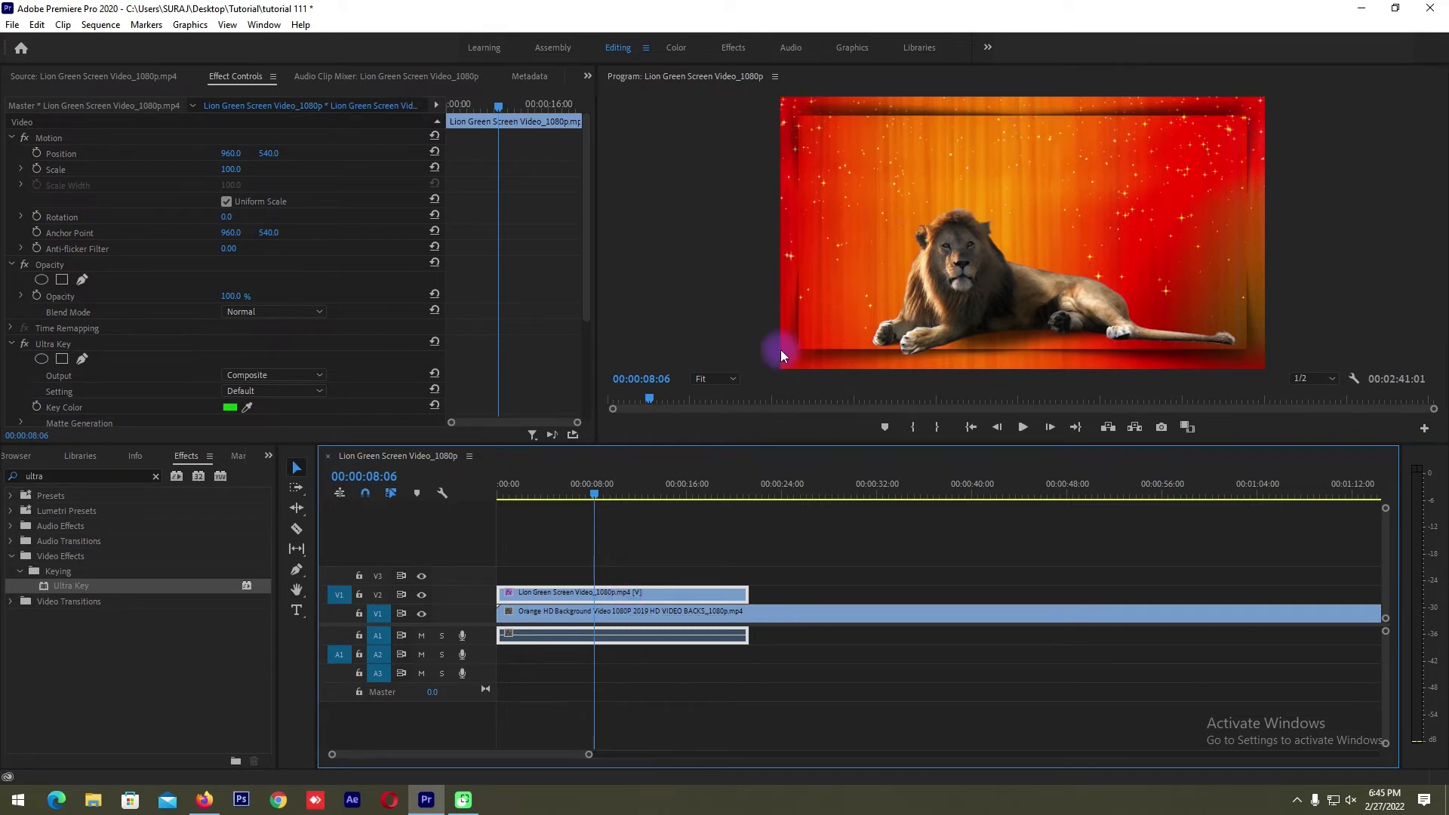
pyautogui.click(725, 382)
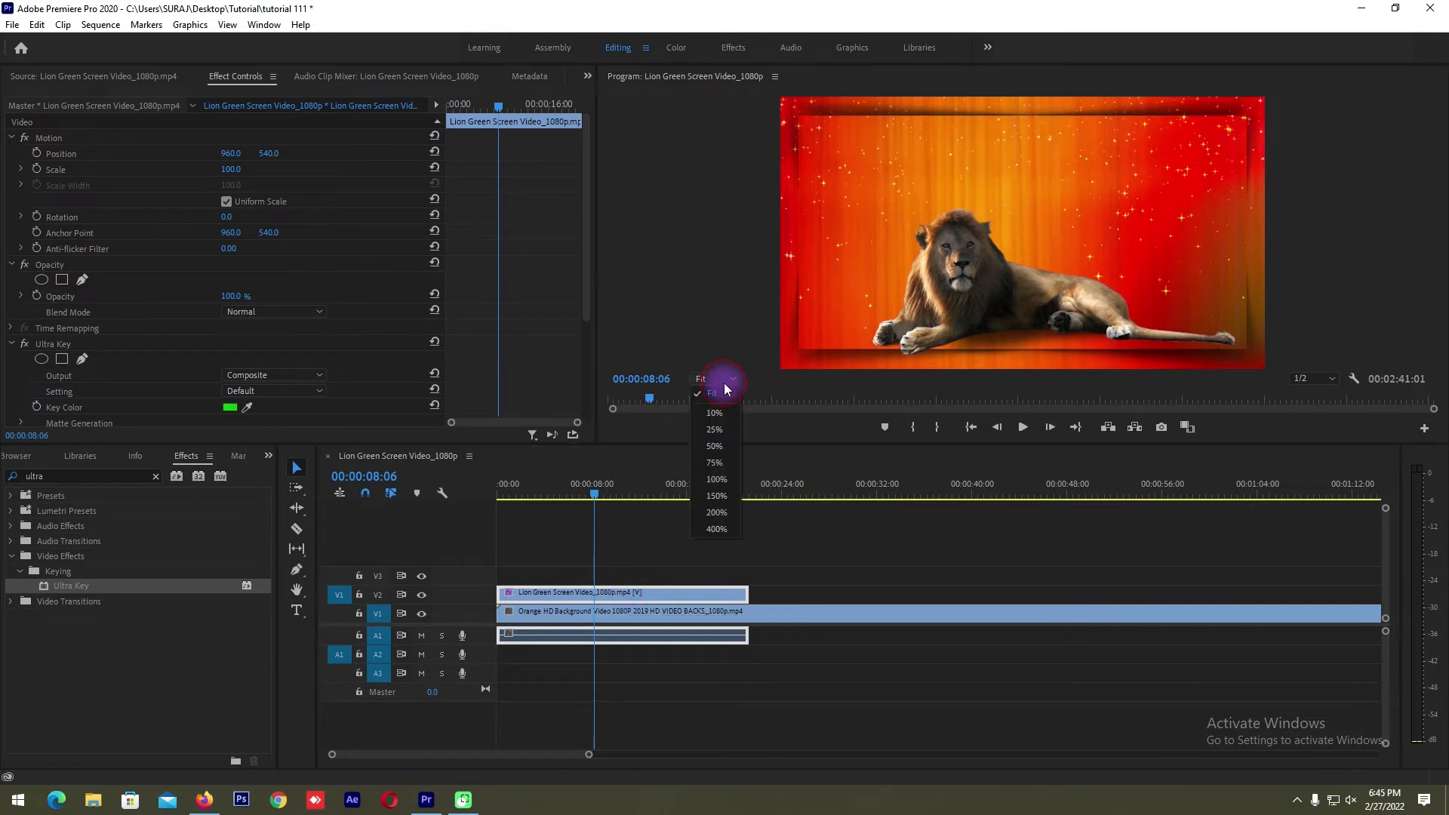
pyautogui.click(718, 476)
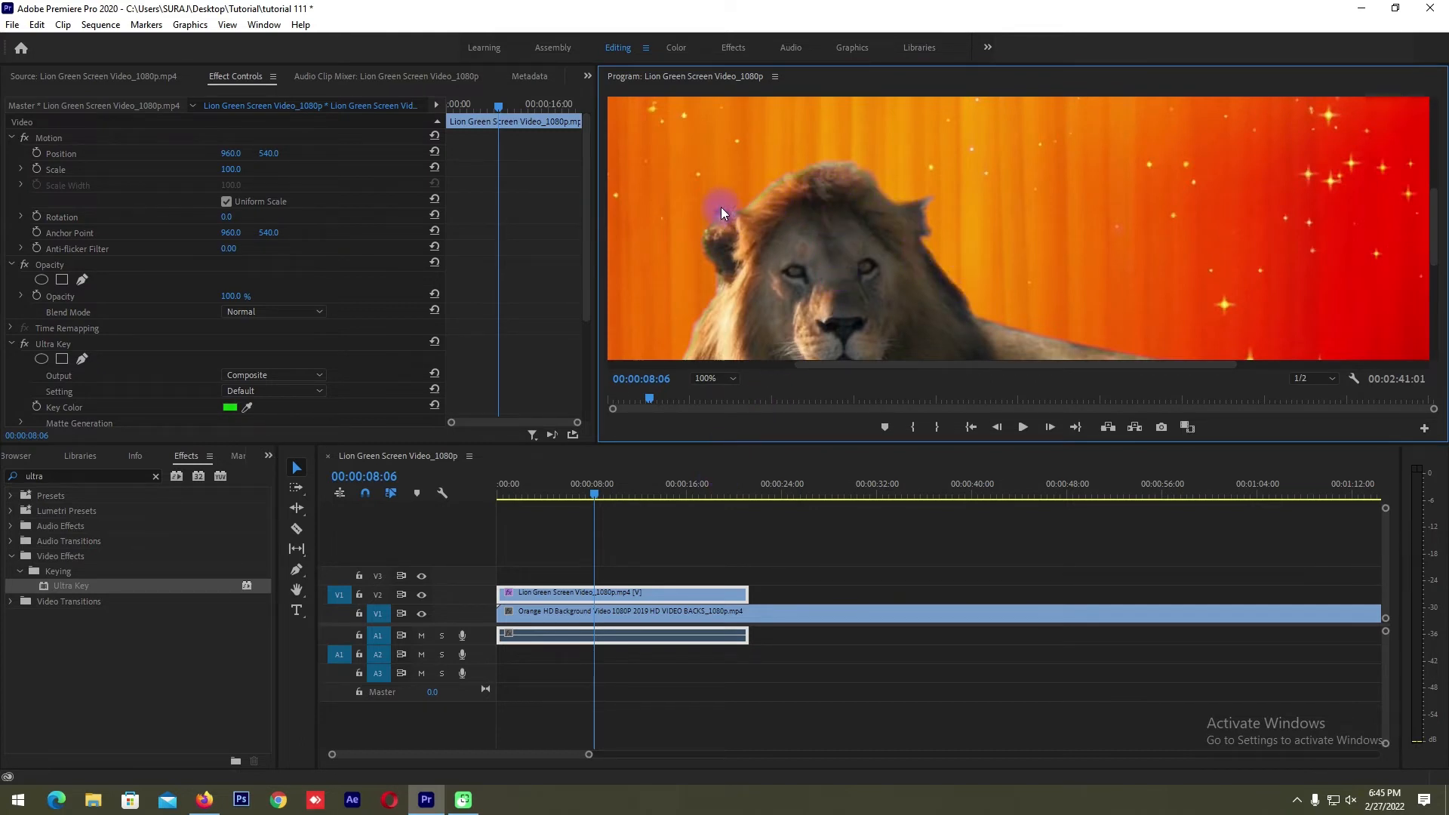
# Step: Switch the Ultra Key output to Alpha Channel and examine the matte around the lion's head and back
pyautogui.click(261, 375)
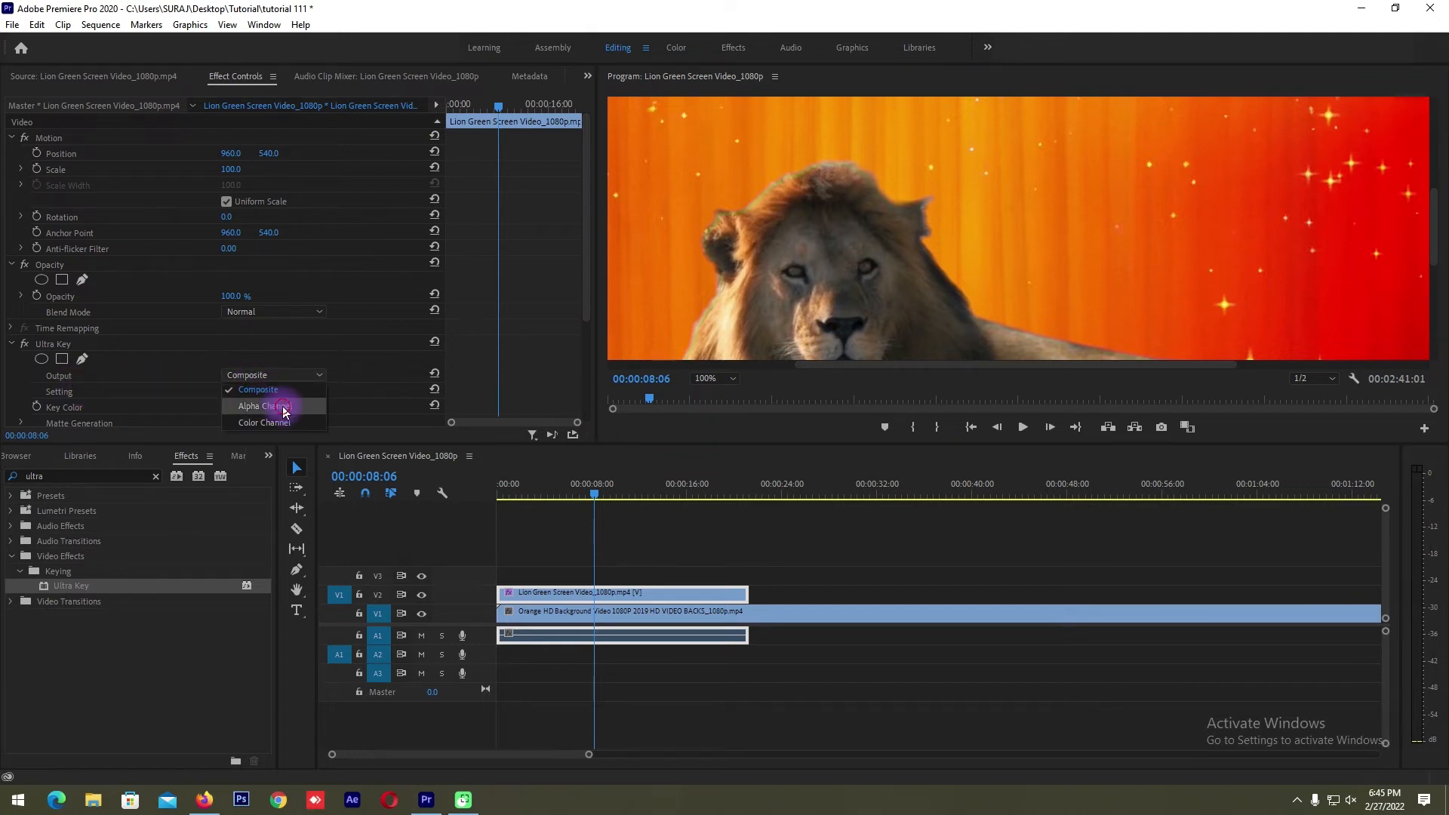
pyautogui.click(282, 406)
pyautogui.scroll(-3, 401, 342)
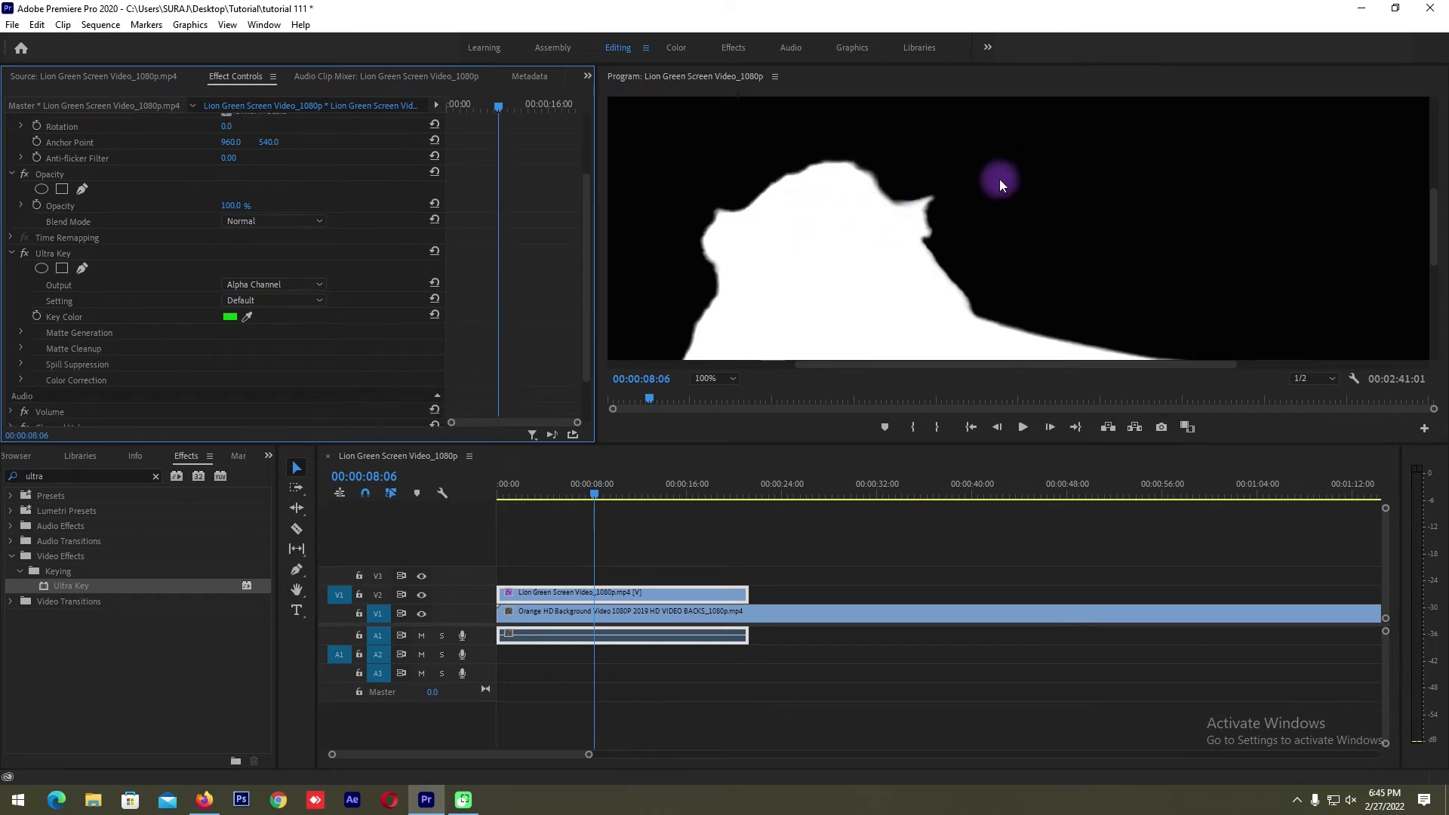
pyautogui.click(1427, 223)
pyautogui.moveTo(1433, 253); pyautogui.dragTo(1435, 243)
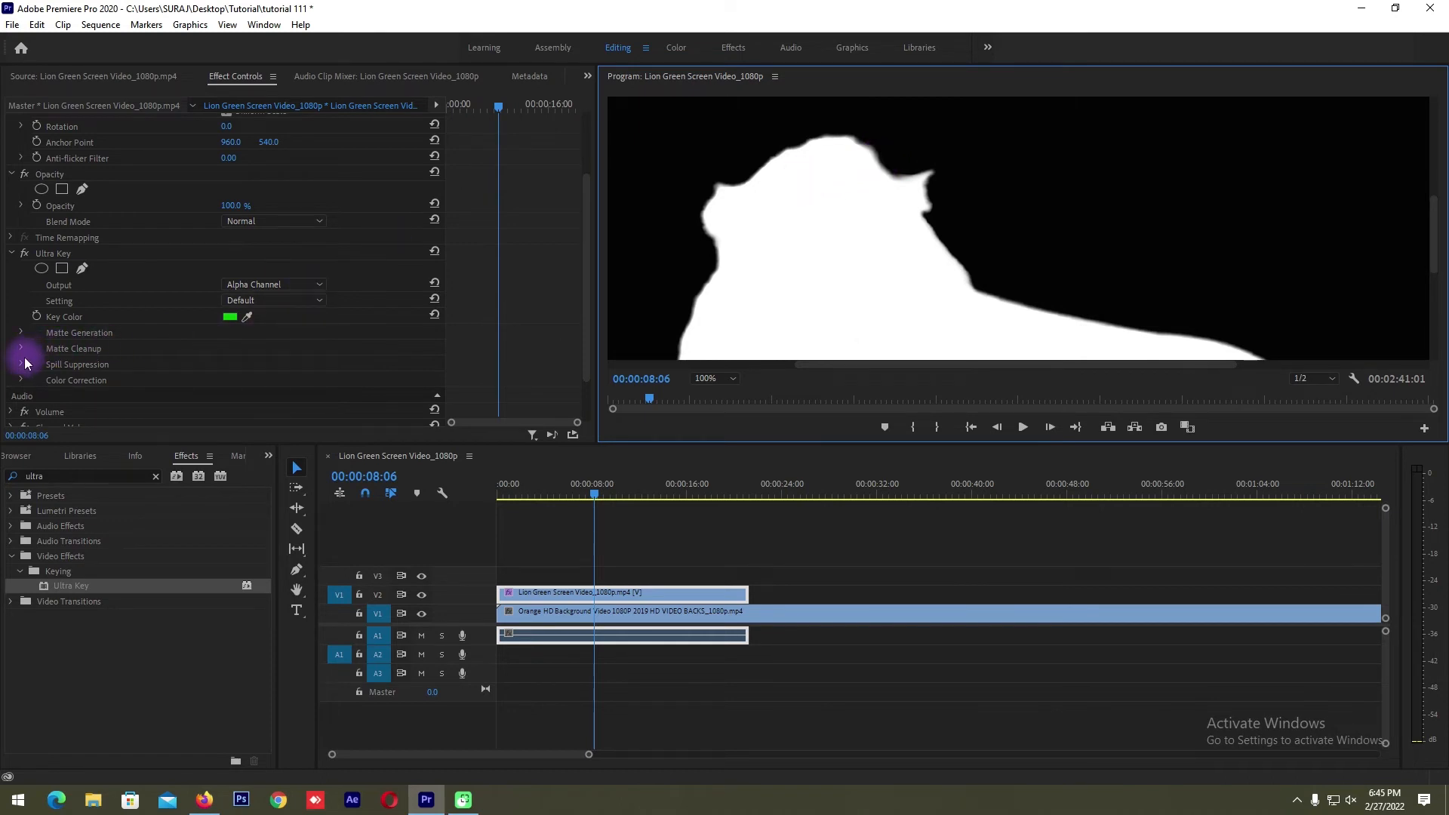
# Step: Set the Ultra Key Matte Cleanup contrast to 75 and return the output to Composite
pyautogui.click(183, 369)
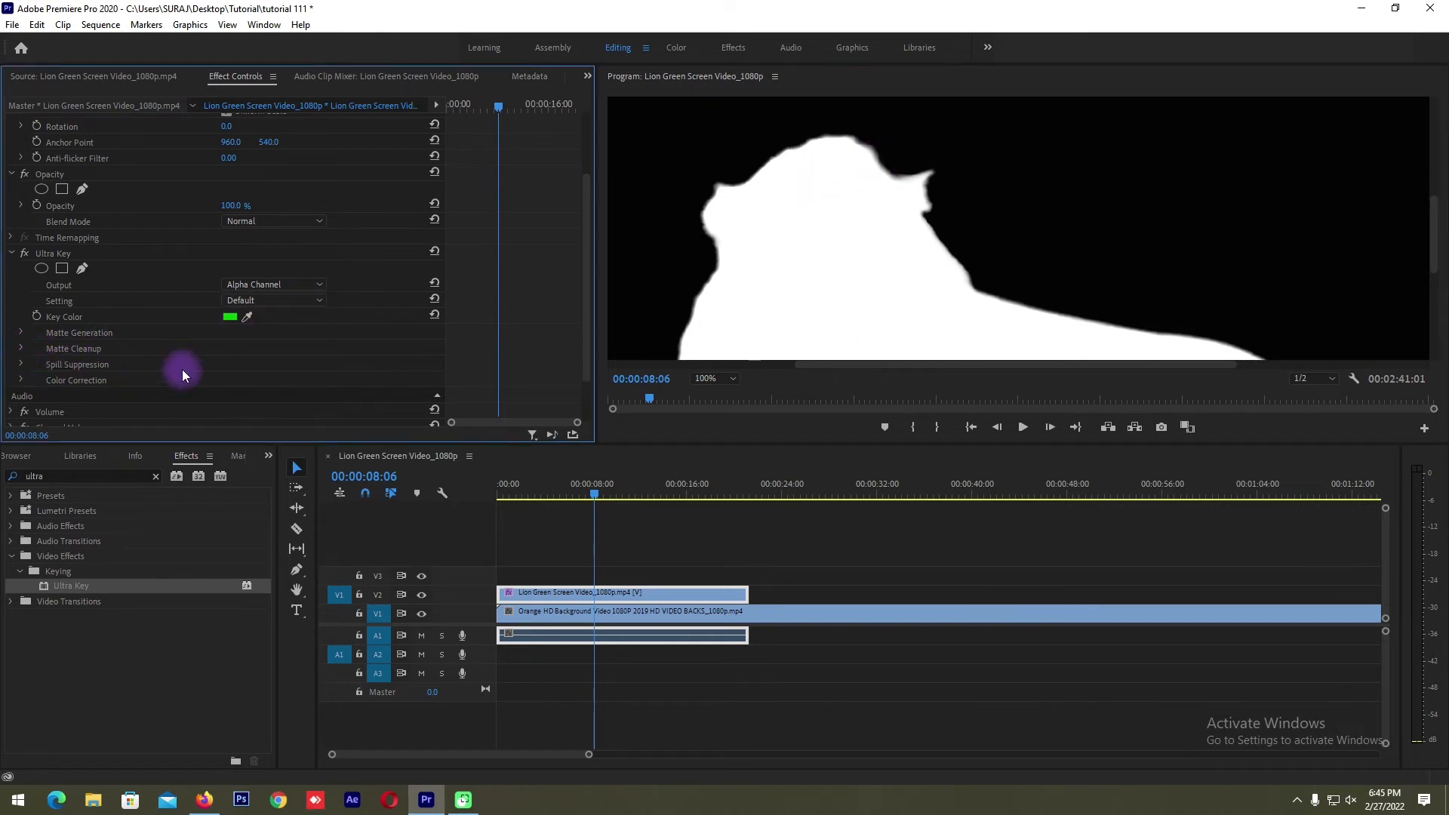
pyautogui.click(19, 349)
pyautogui.scroll(-2, 225, 351)
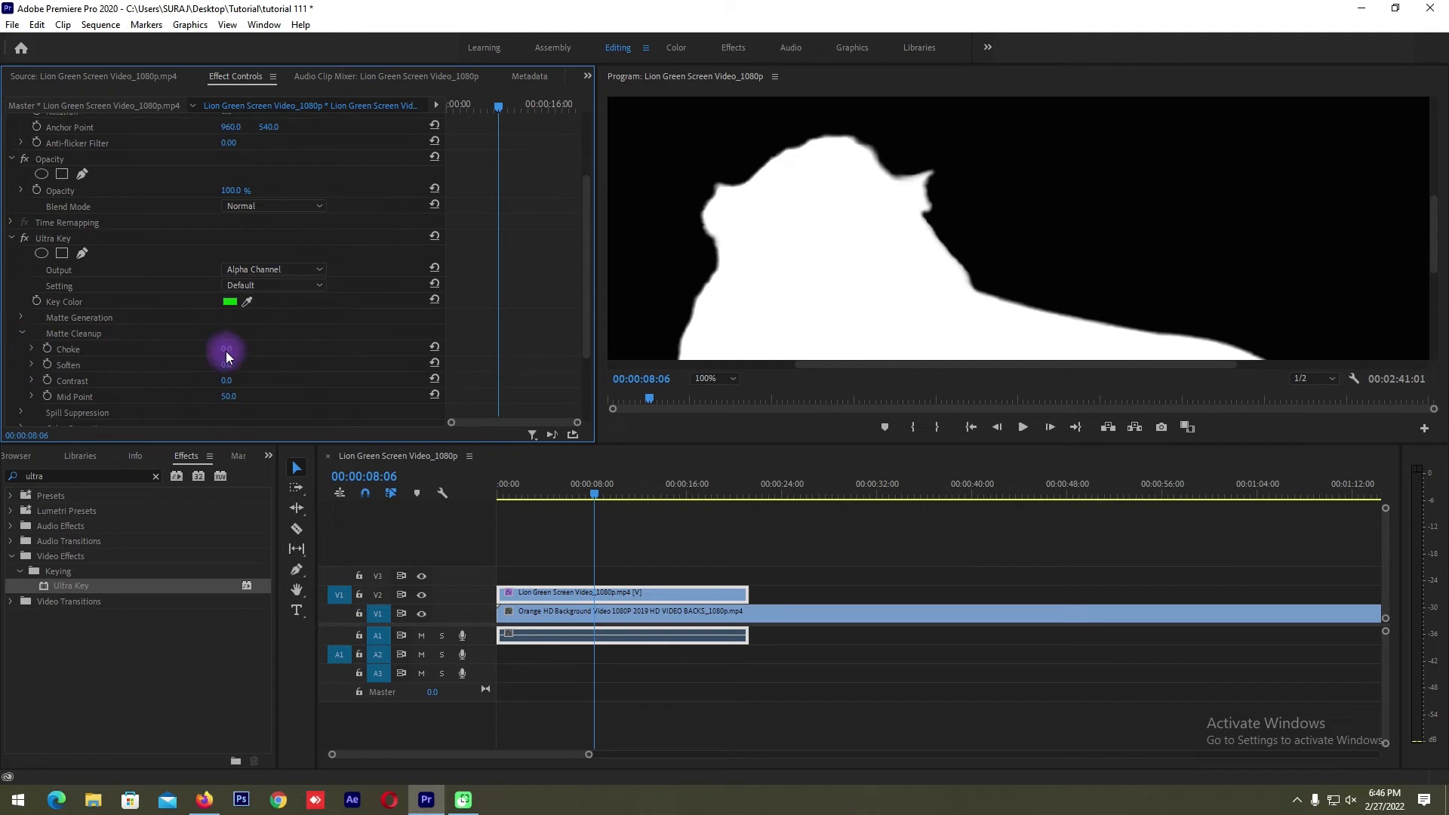
pyautogui.moveTo(213, 369); pyautogui.dragTo(253, 365)
pyautogui.click(718, 217)
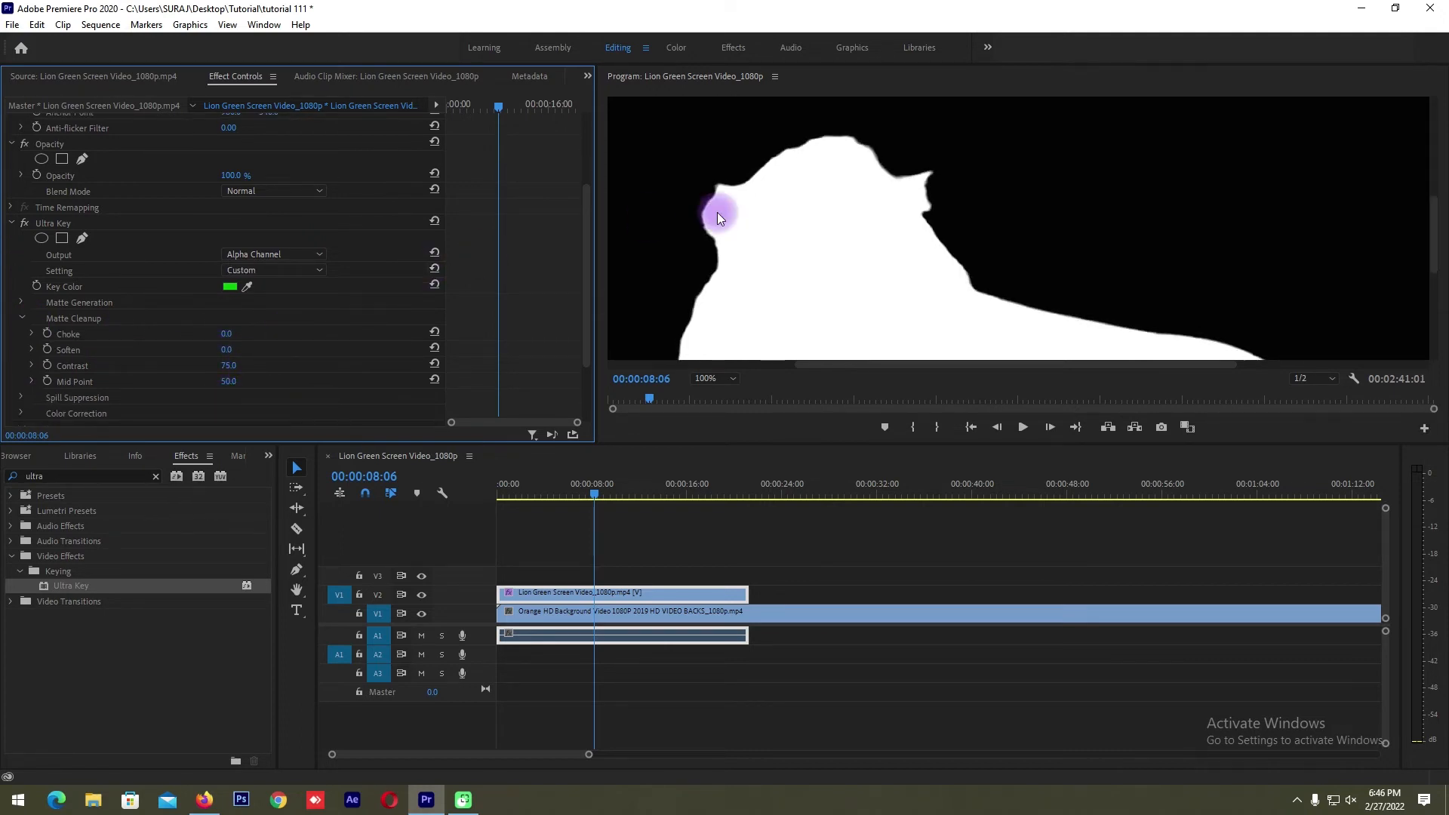
pyautogui.click(272, 259)
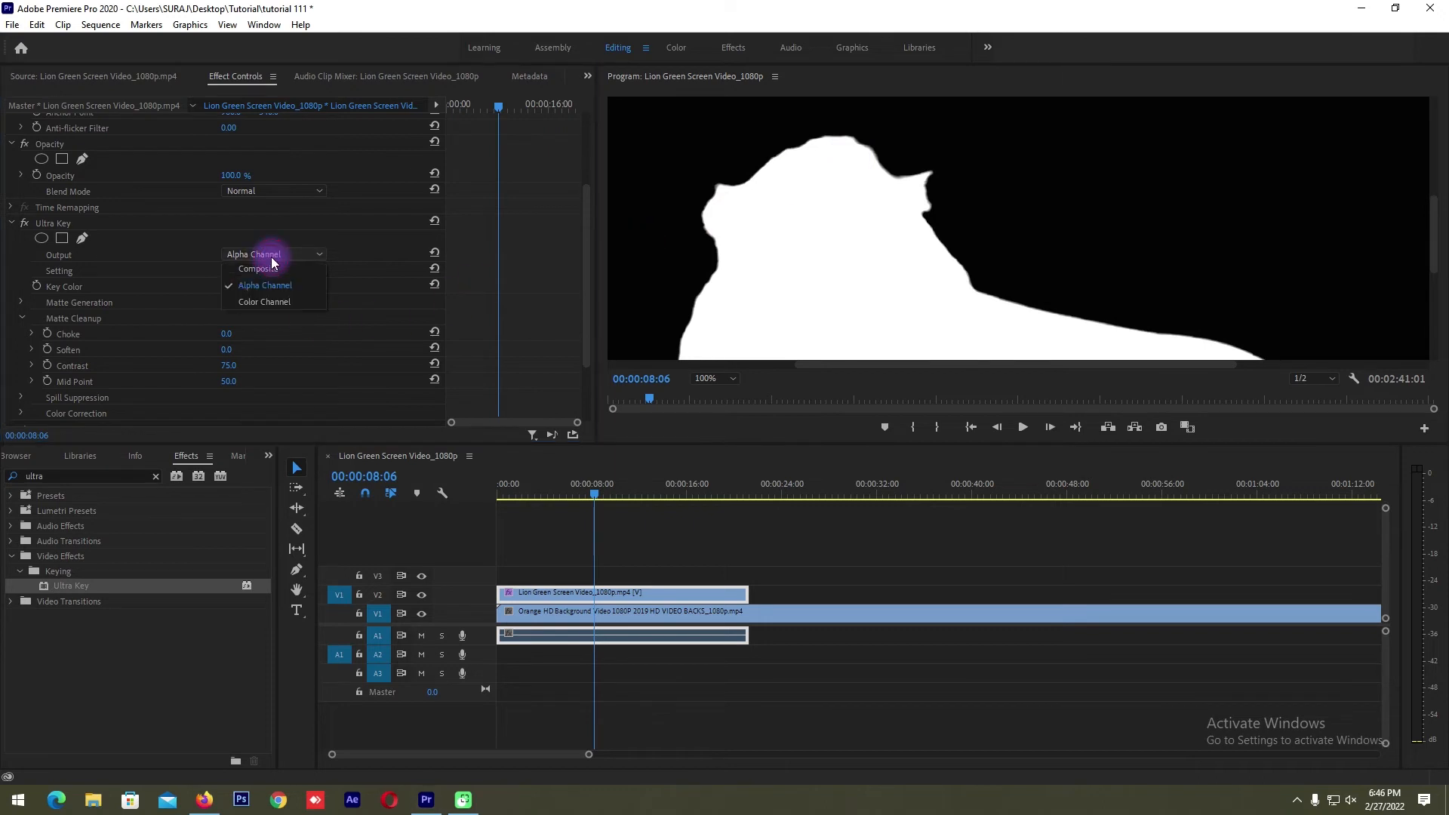
pyautogui.click(273, 272)
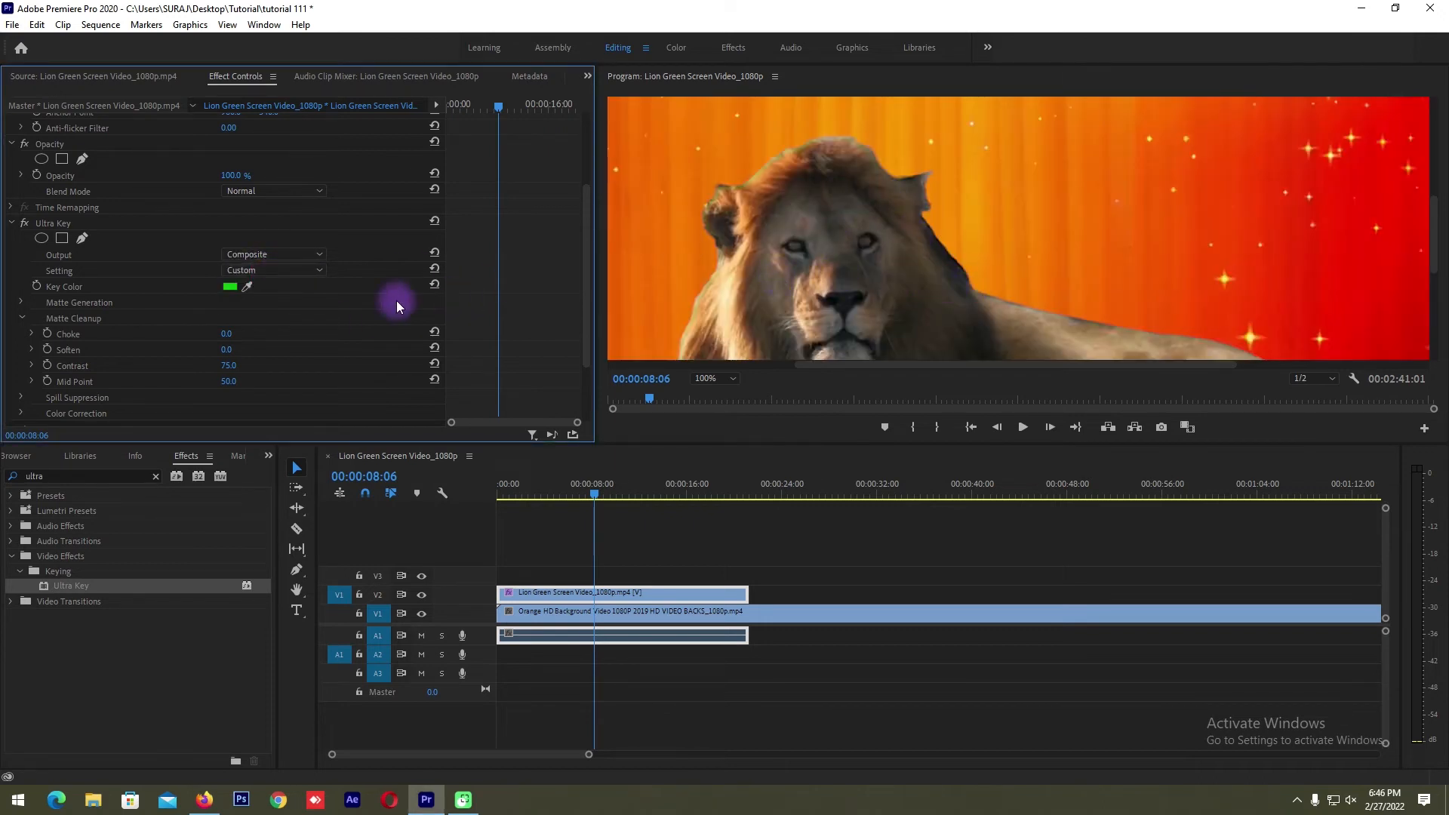
# Step: With the output set to Alpha Channel, set the Matte Generation highlight to 69 and shadow to 45
pyautogui.click(245, 254)
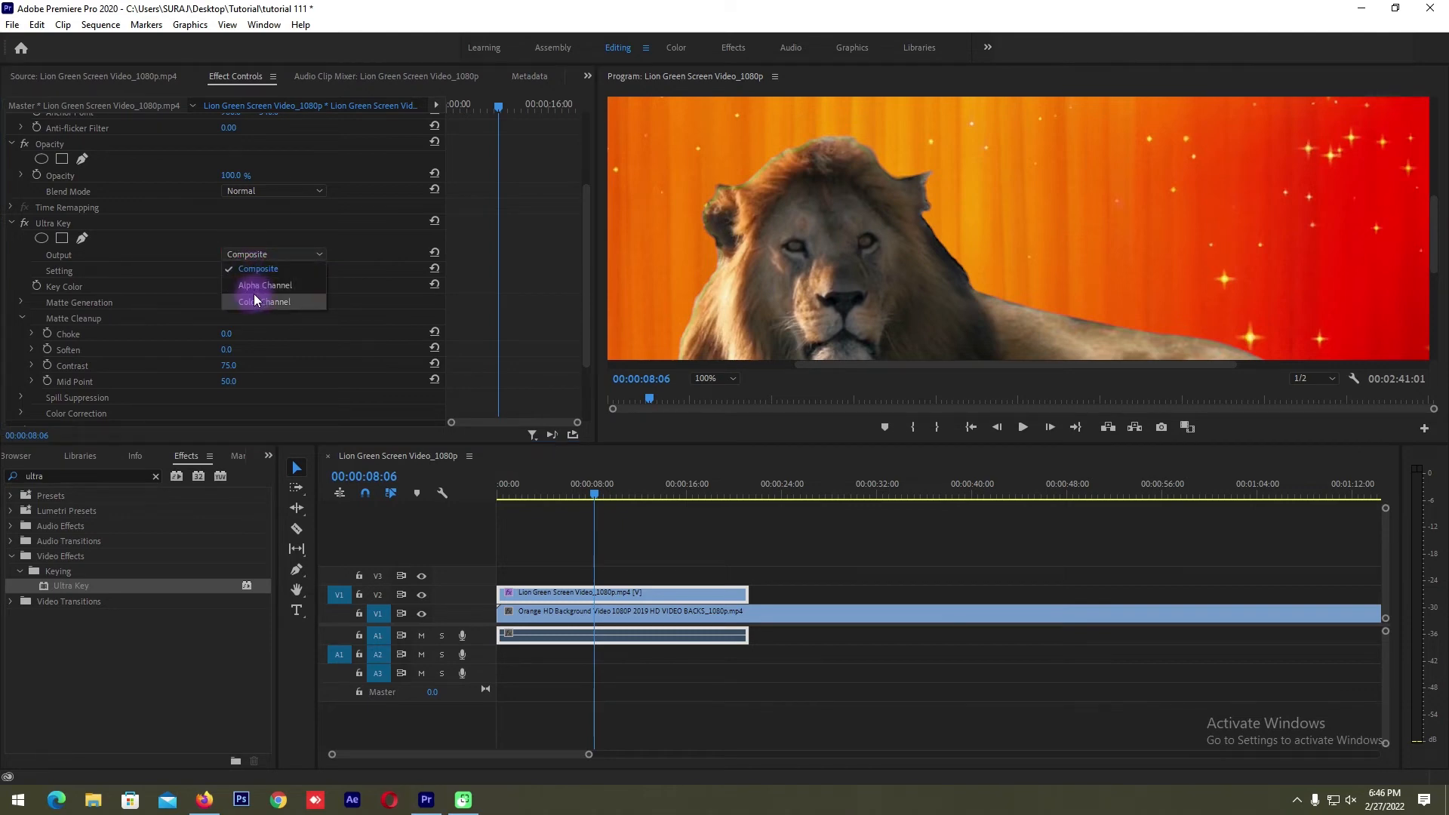
pyautogui.click(257, 286)
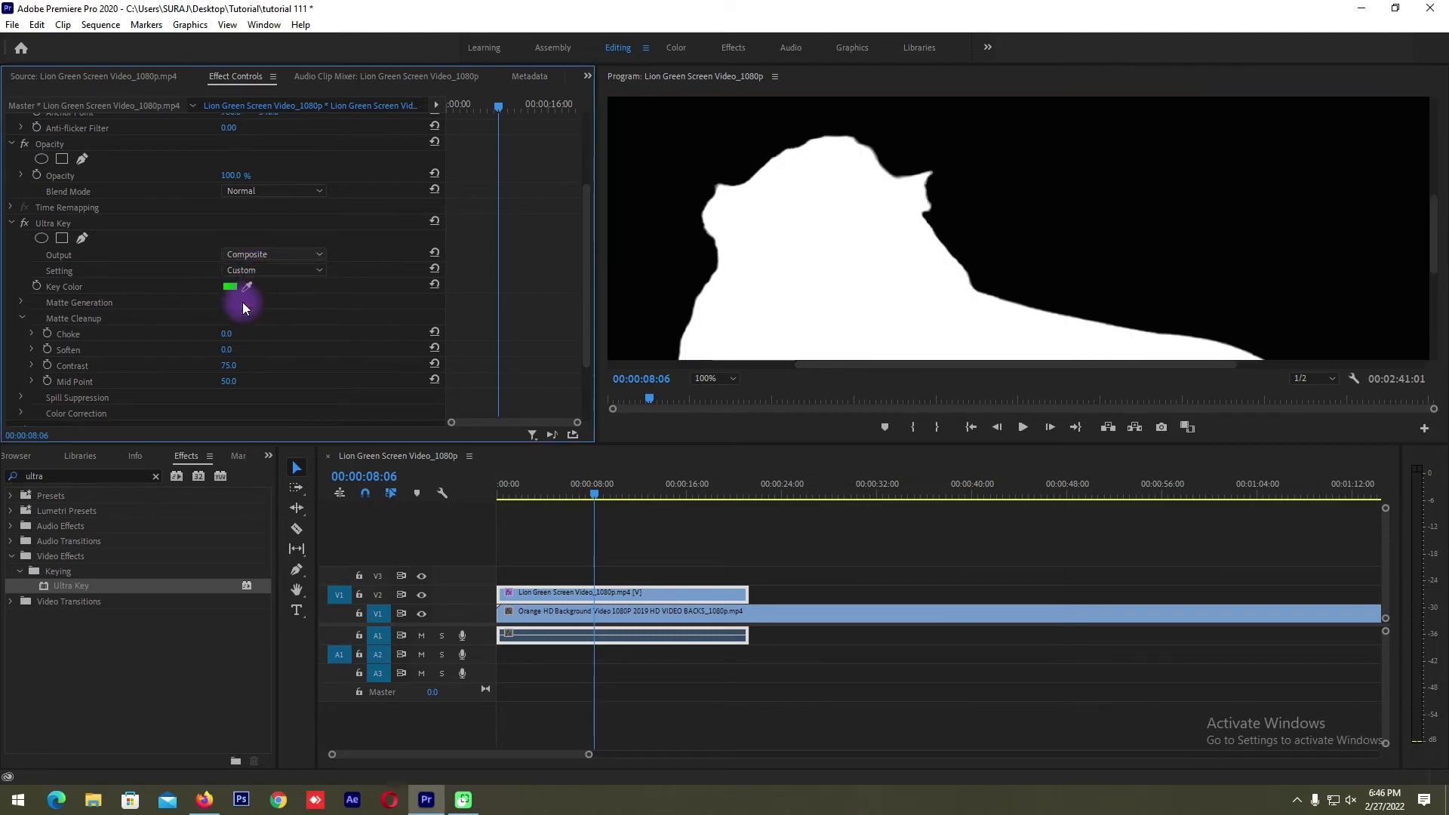
pyautogui.click(22, 303)
pyautogui.moveTo(247, 351); pyautogui.dragTo(245, 321)
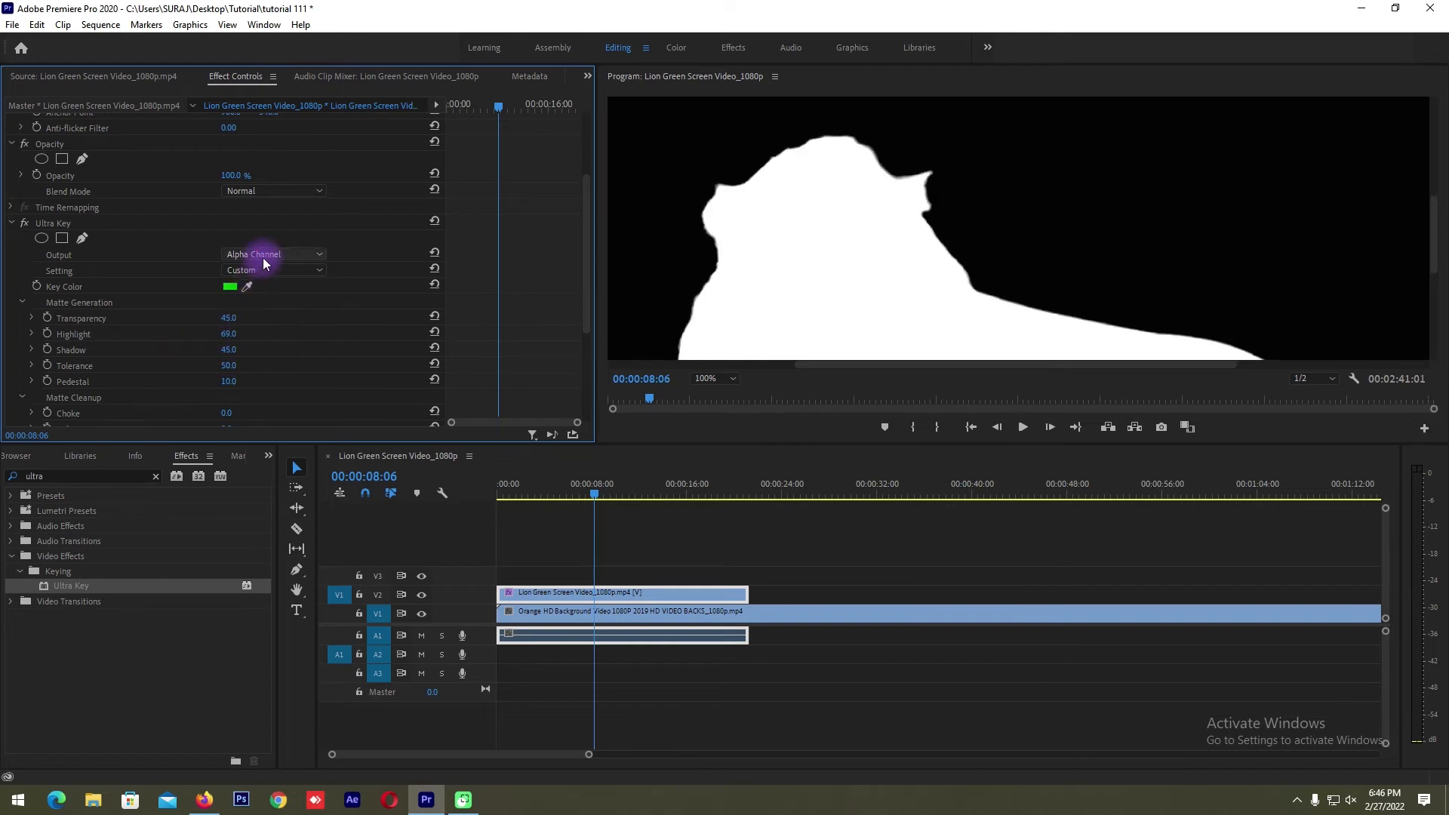
# Step: Check the key in Color Channel output, return it to Composite and fit the whole frame in the program preview
pyautogui.click(275, 257)
pyautogui.click(270, 298)
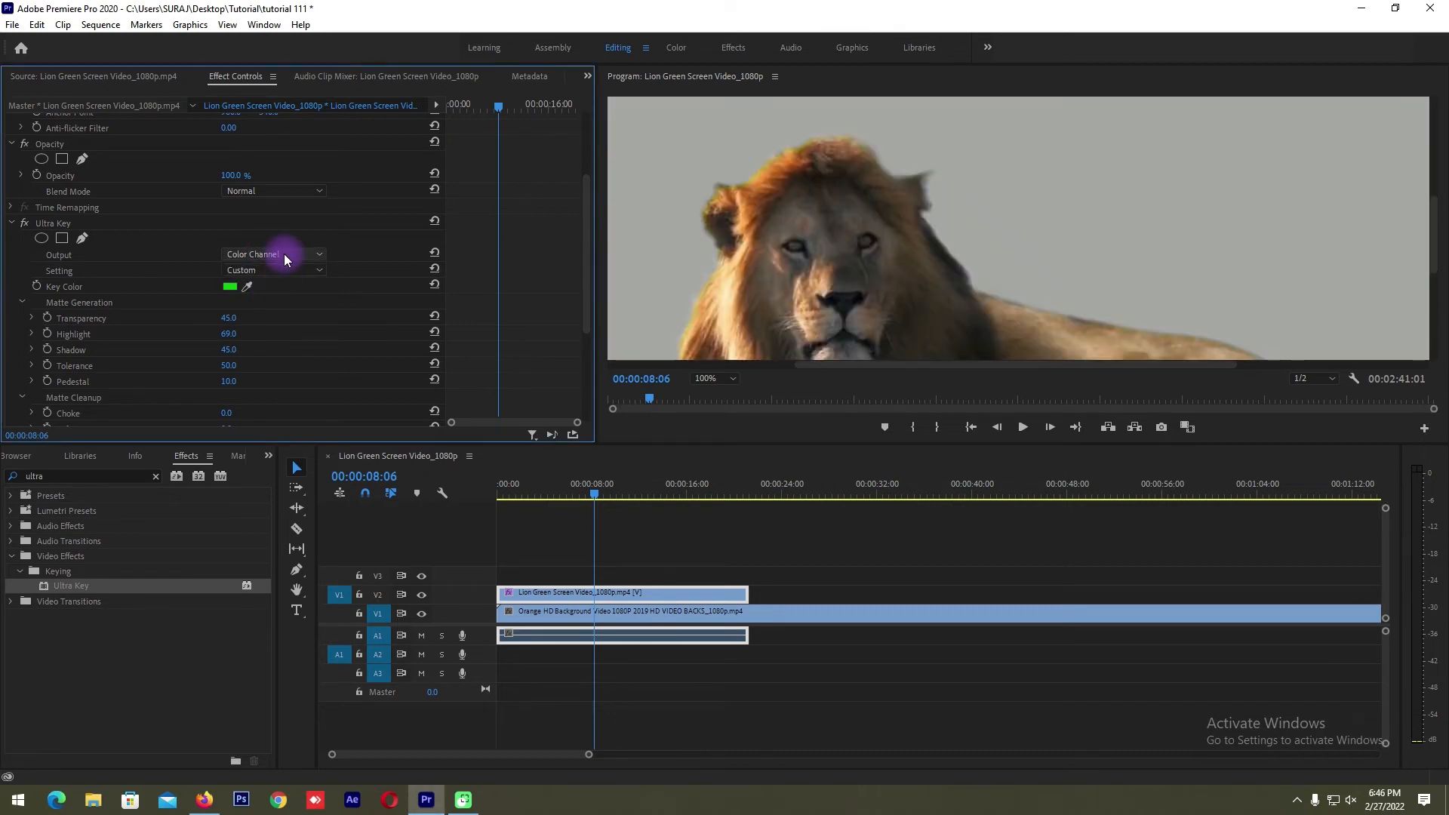
pyautogui.click(284, 254)
pyautogui.click(279, 269)
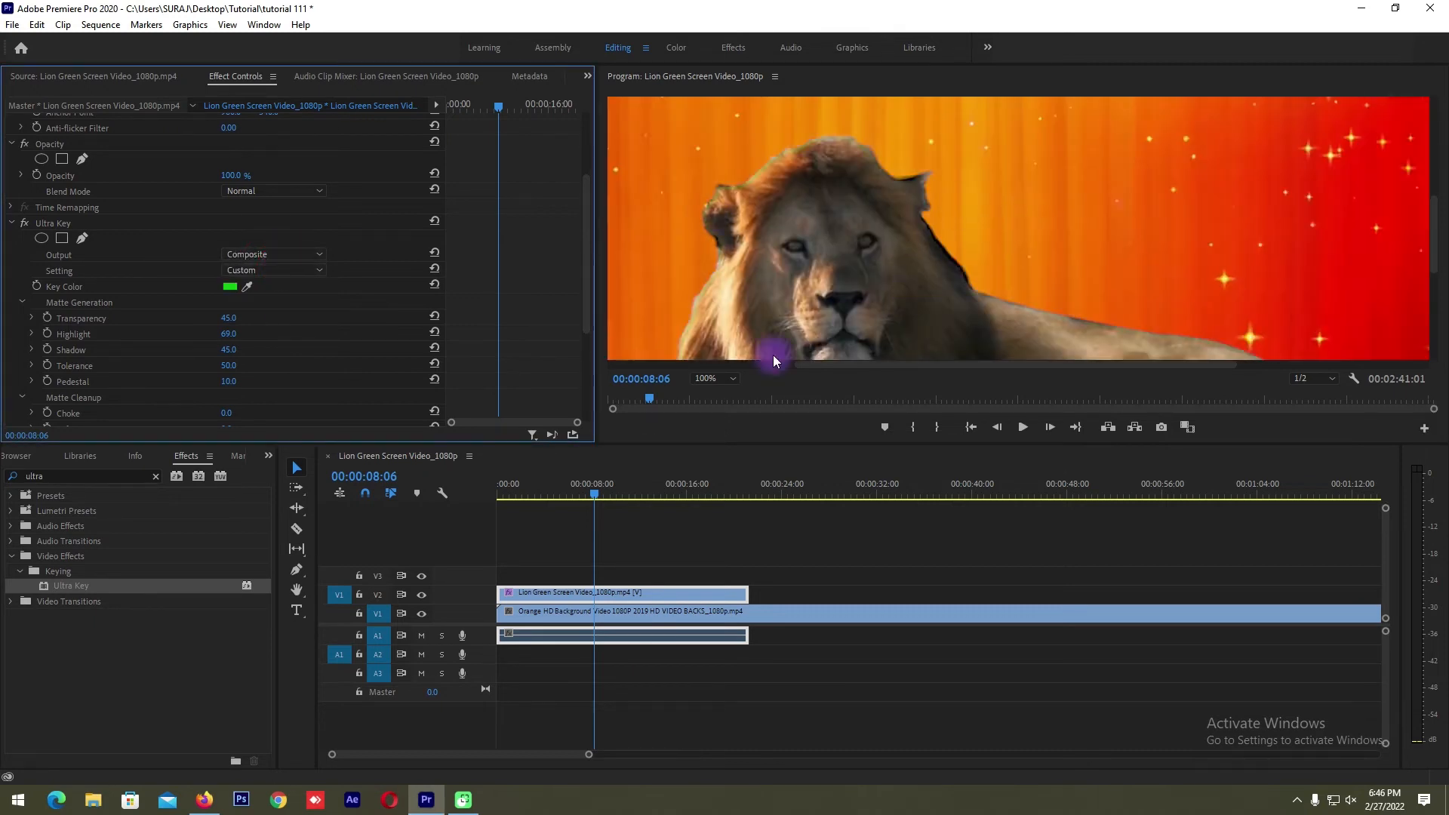
pyautogui.click(706, 377)
pyautogui.click(712, 394)
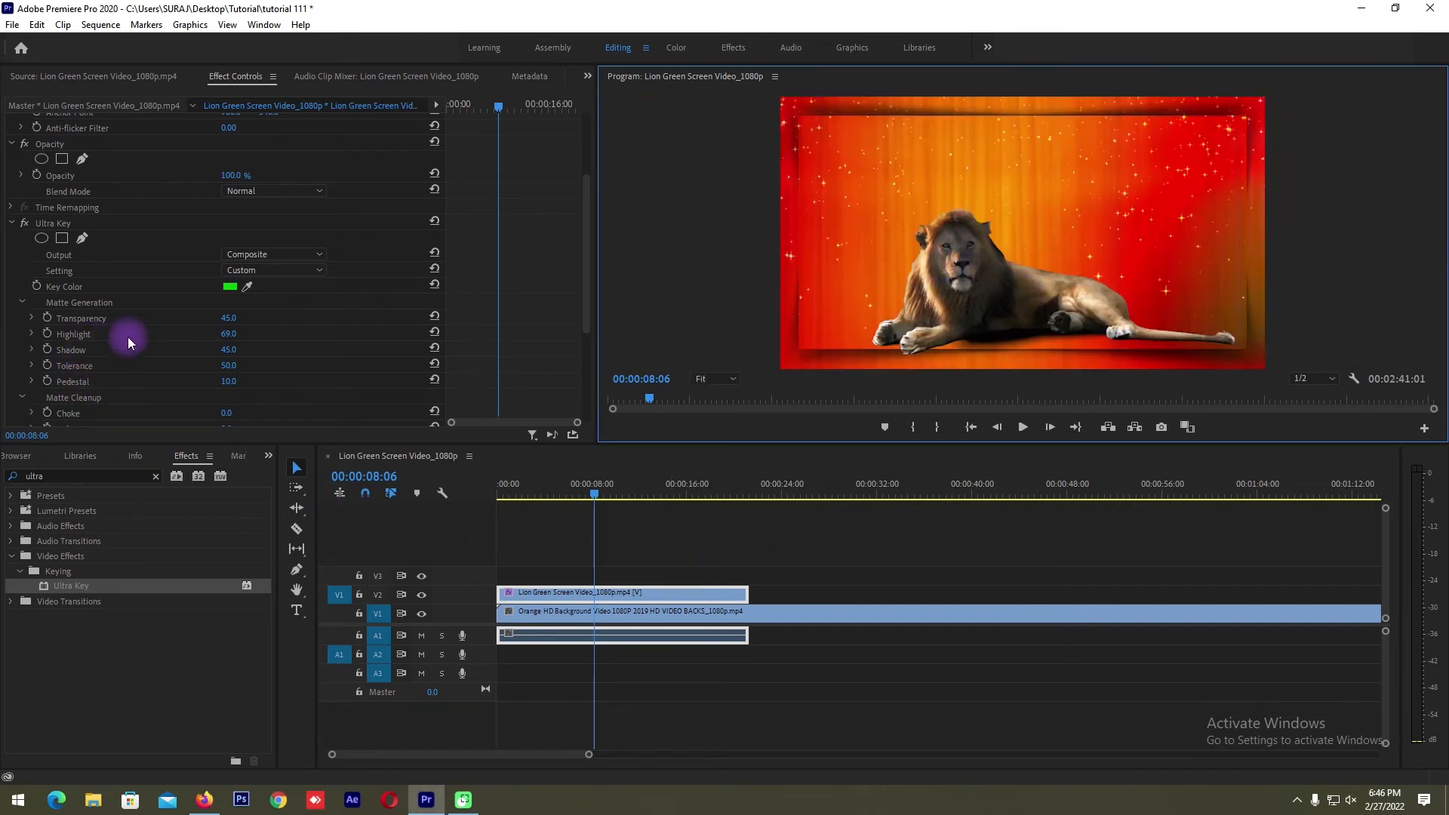
# Step: Examine the keyed lion's outline, paws, tail and shadow against the orange background
pyautogui.click(268, 257)
pyautogui.click(269, 259)
pyautogui.click(1191, 295)
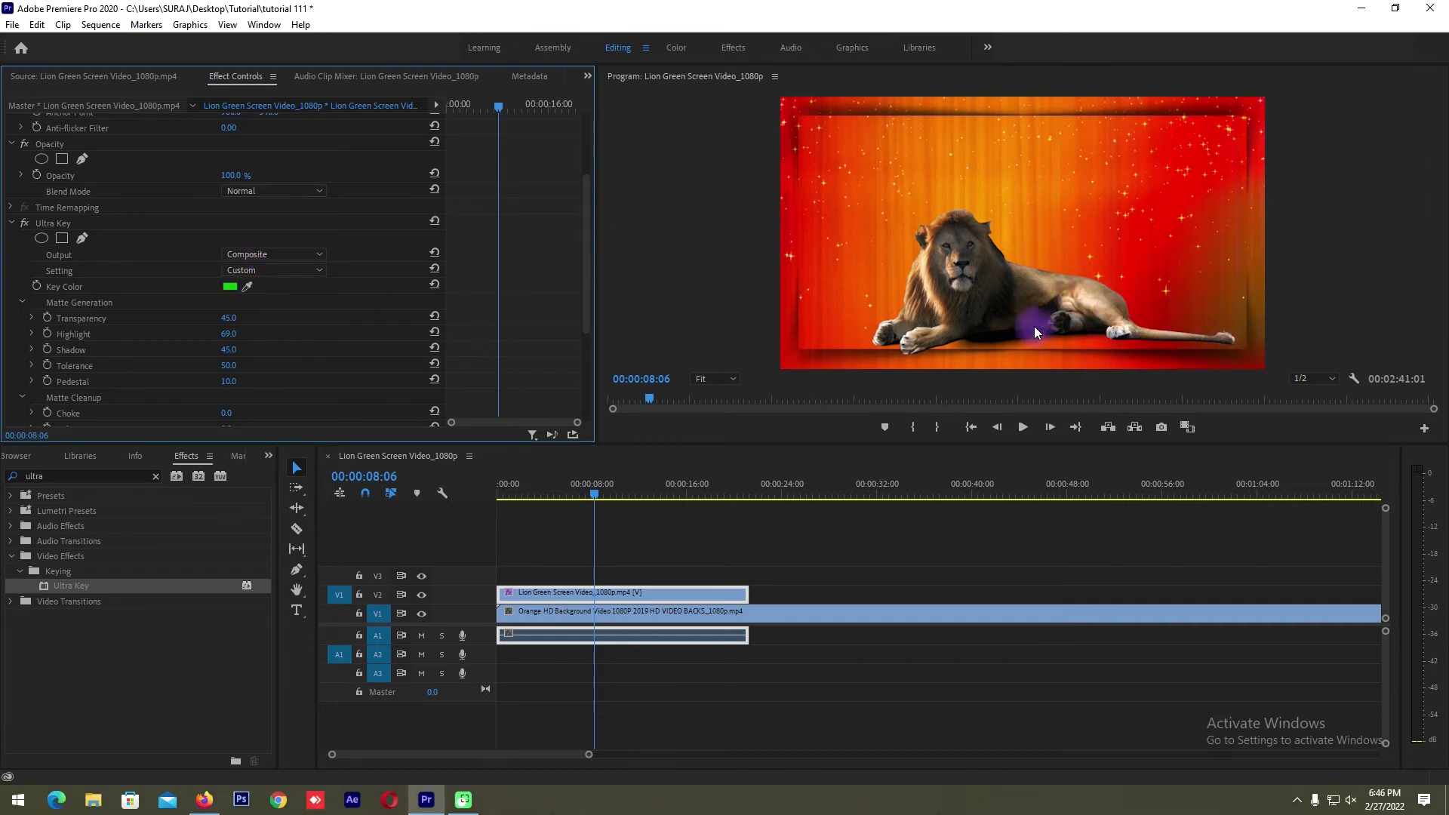
pyautogui.click(872, 338)
pyautogui.click(1235, 323)
pyautogui.click(1090, 343)
pyautogui.click(916, 232)
pyautogui.click(887, 231)
# Step: Set the Matte Generation shadow to 49 while viewing the Alpha Channel, and return the Ultra Key output to Composite
pyautogui.click(266, 256)
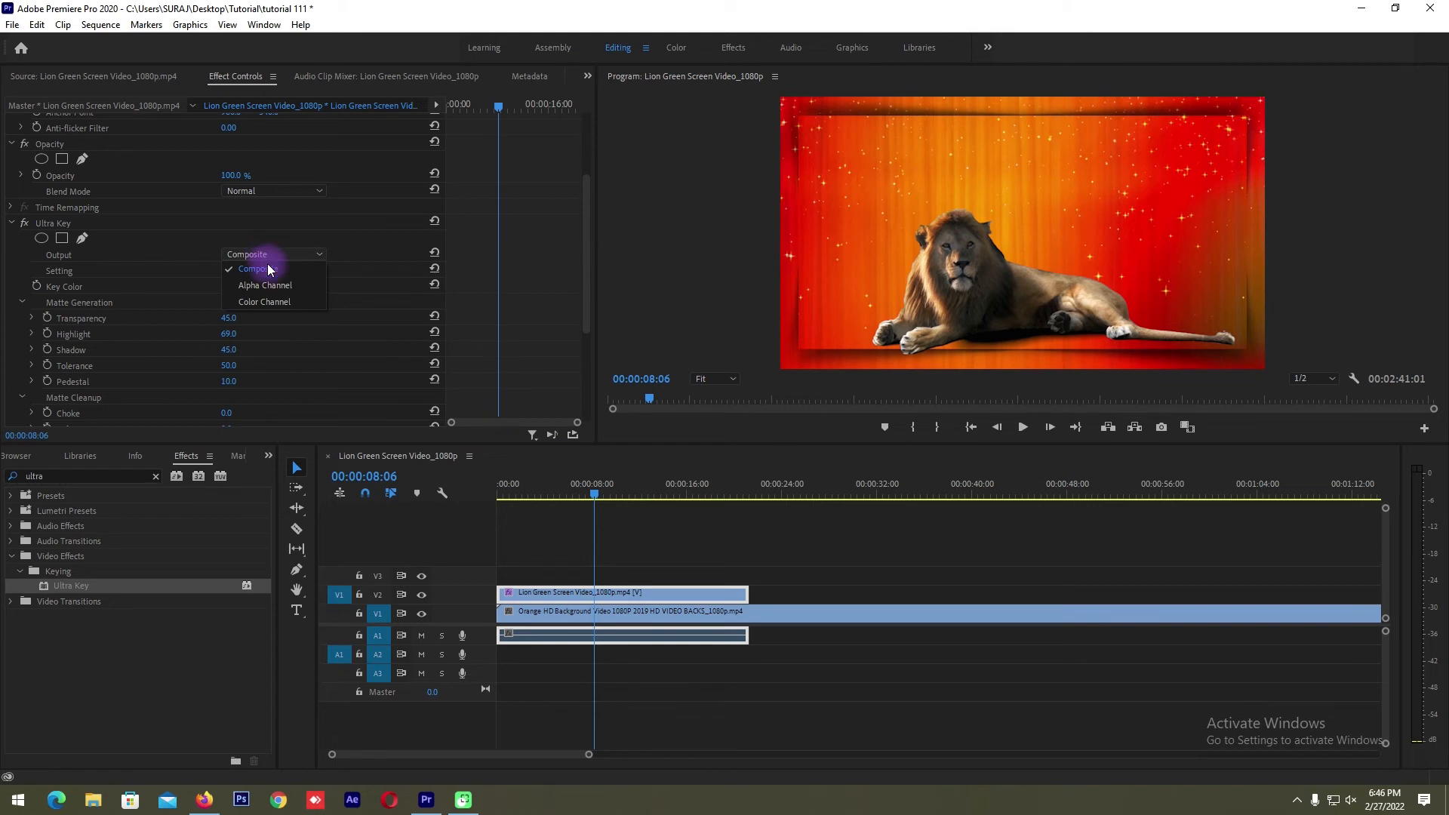
pyautogui.click(268, 285)
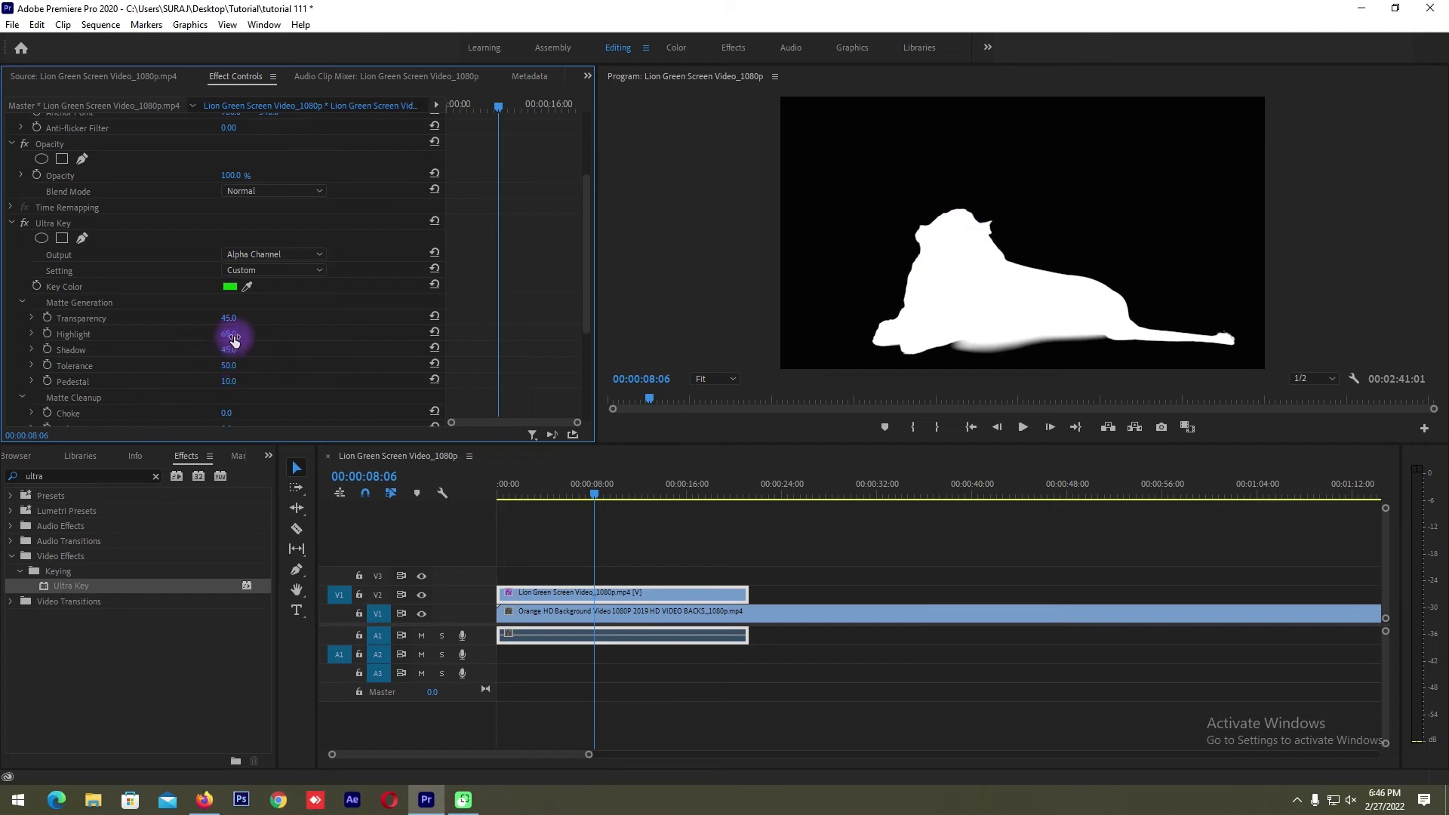
pyautogui.moveTo(234, 337)
pyautogui.mouseDown()
pyautogui.moveTo(528, 327)
pyautogui.moveTo(403, 352)
pyautogui.moveTo(421, 347)
pyautogui.moveTo(234, 337)
pyautogui.mouseUp()
pyautogui.moveTo(228, 333); pyautogui.dragTo(273, 254)
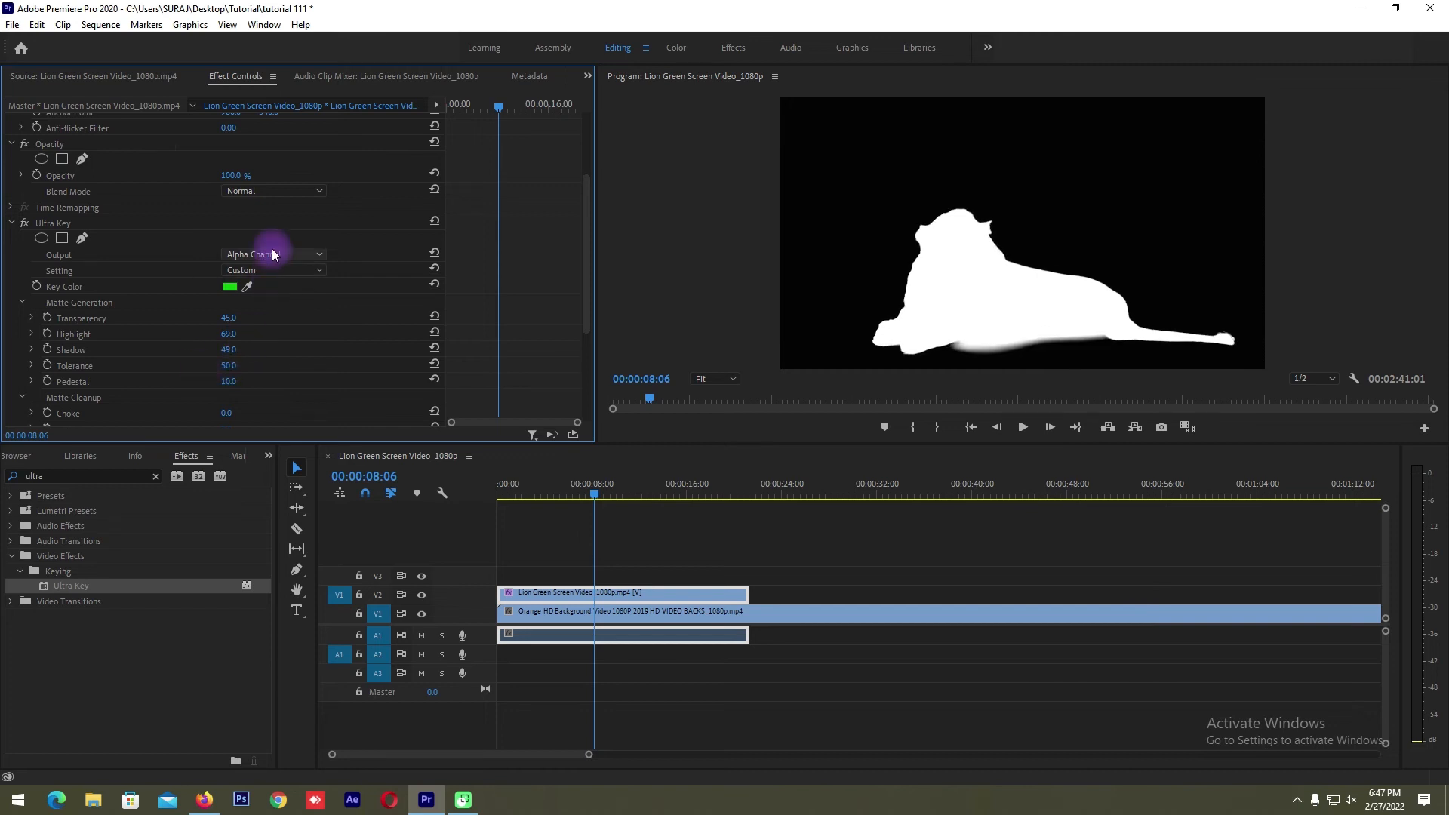
pyautogui.click(273, 254)
pyautogui.click(273, 269)
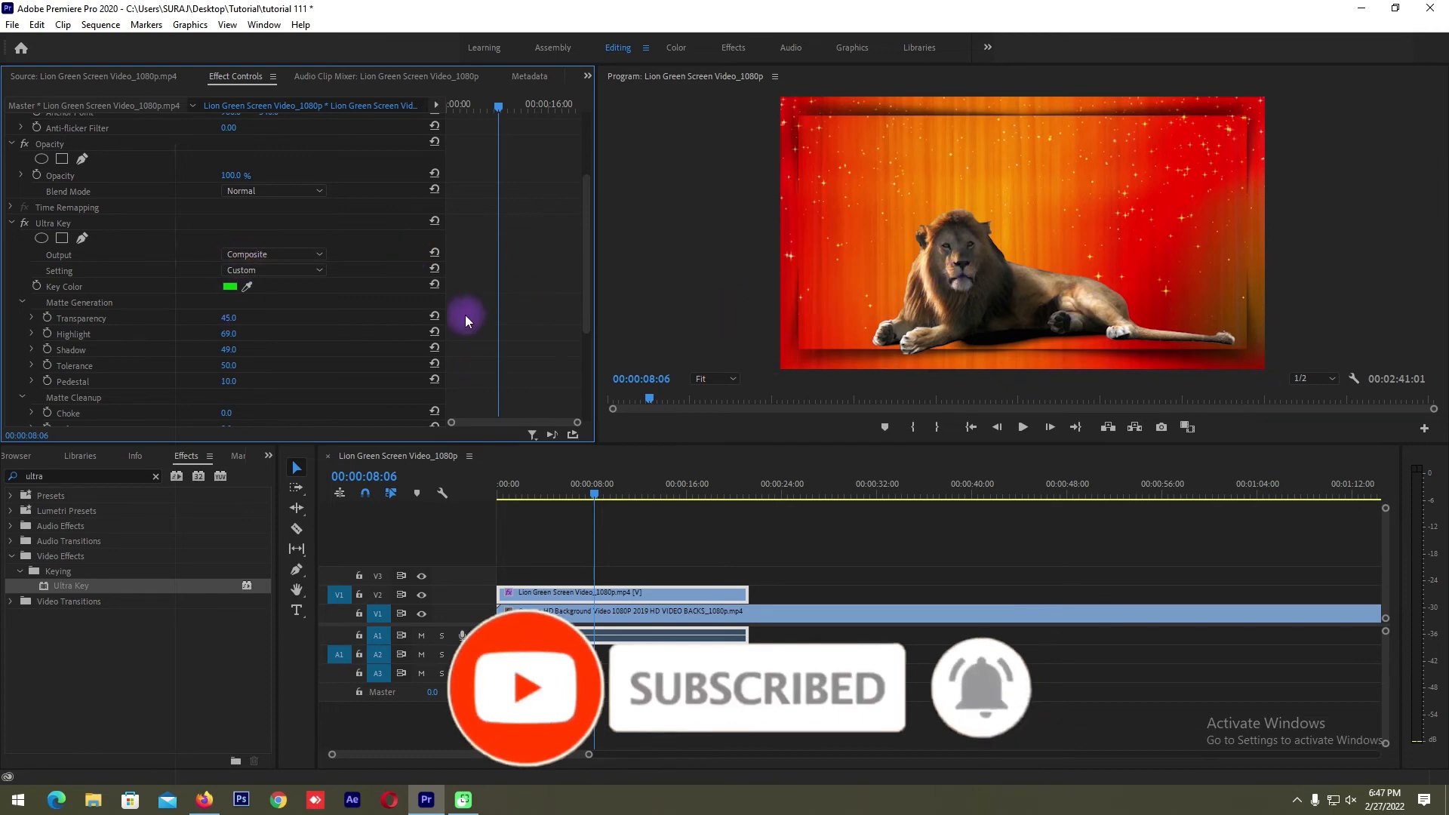
pyautogui.scroll(1, 163, 317)
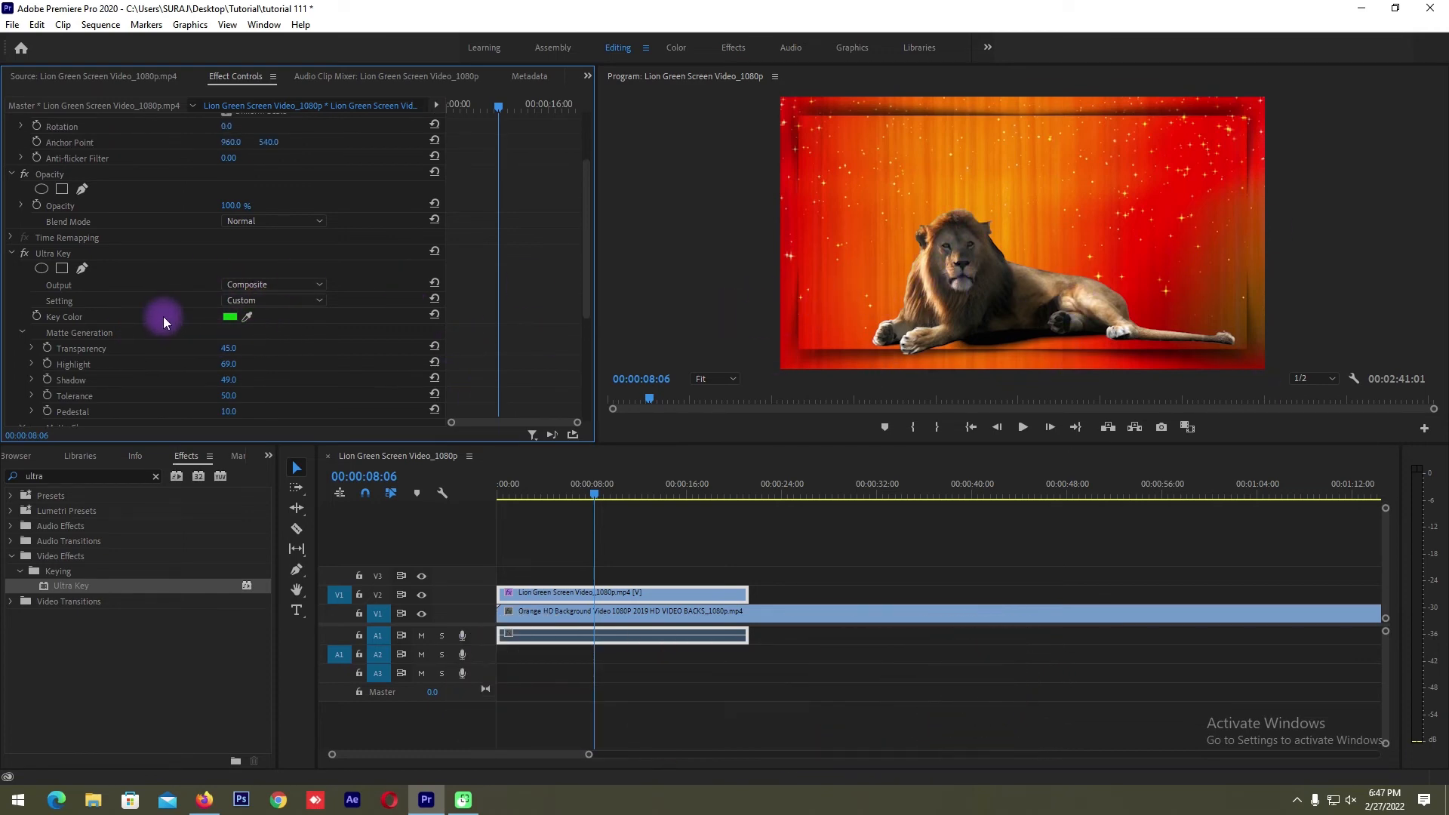
pyautogui.scroll(-1, 163, 322)
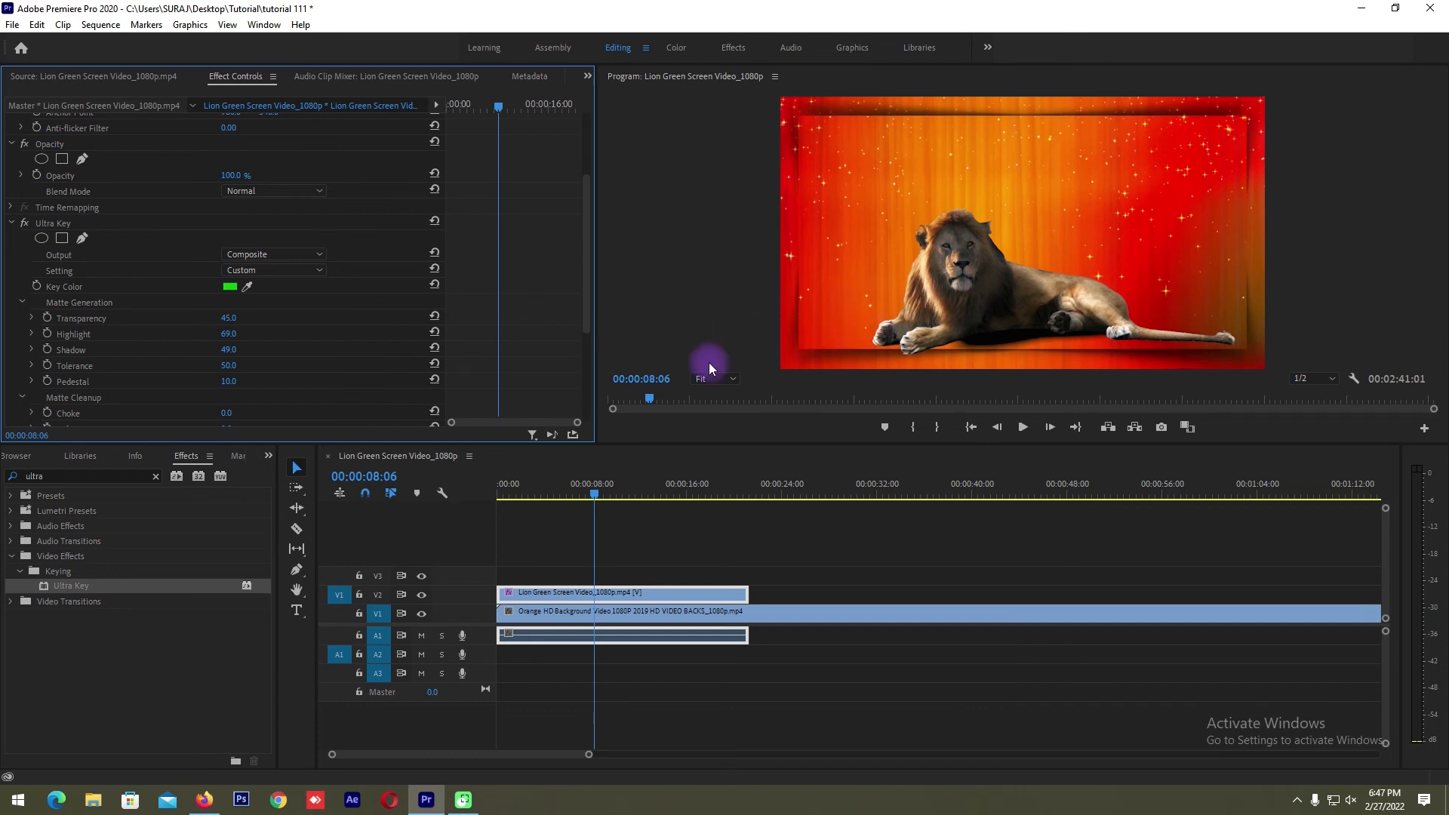
# Step: Draw a closed freeform mask around the whole lion on the Ultra Key effect
pyautogui.click(556, 592)
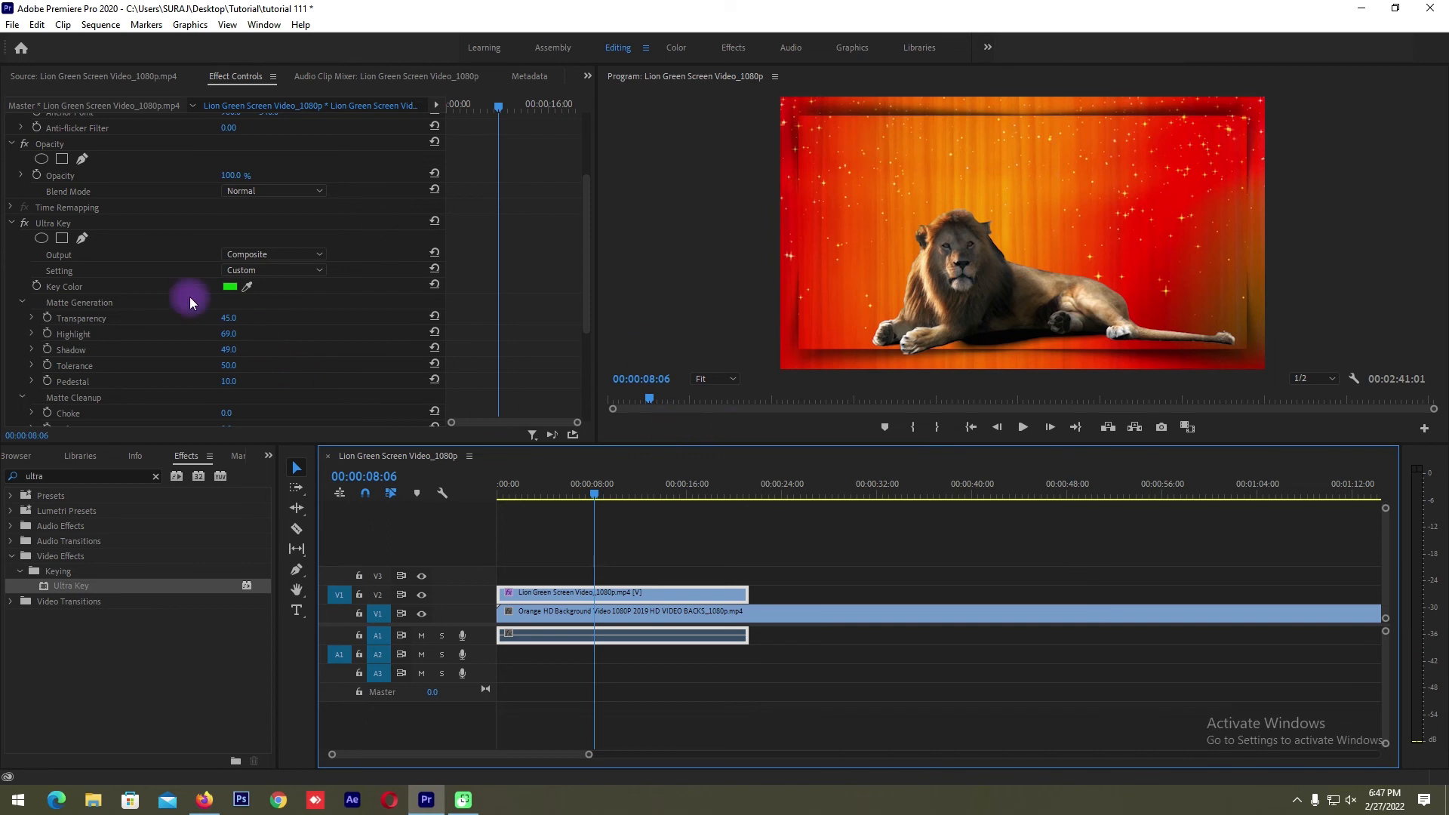
pyautogui.click(83, 239)
pyautogui.click(1131, 315)
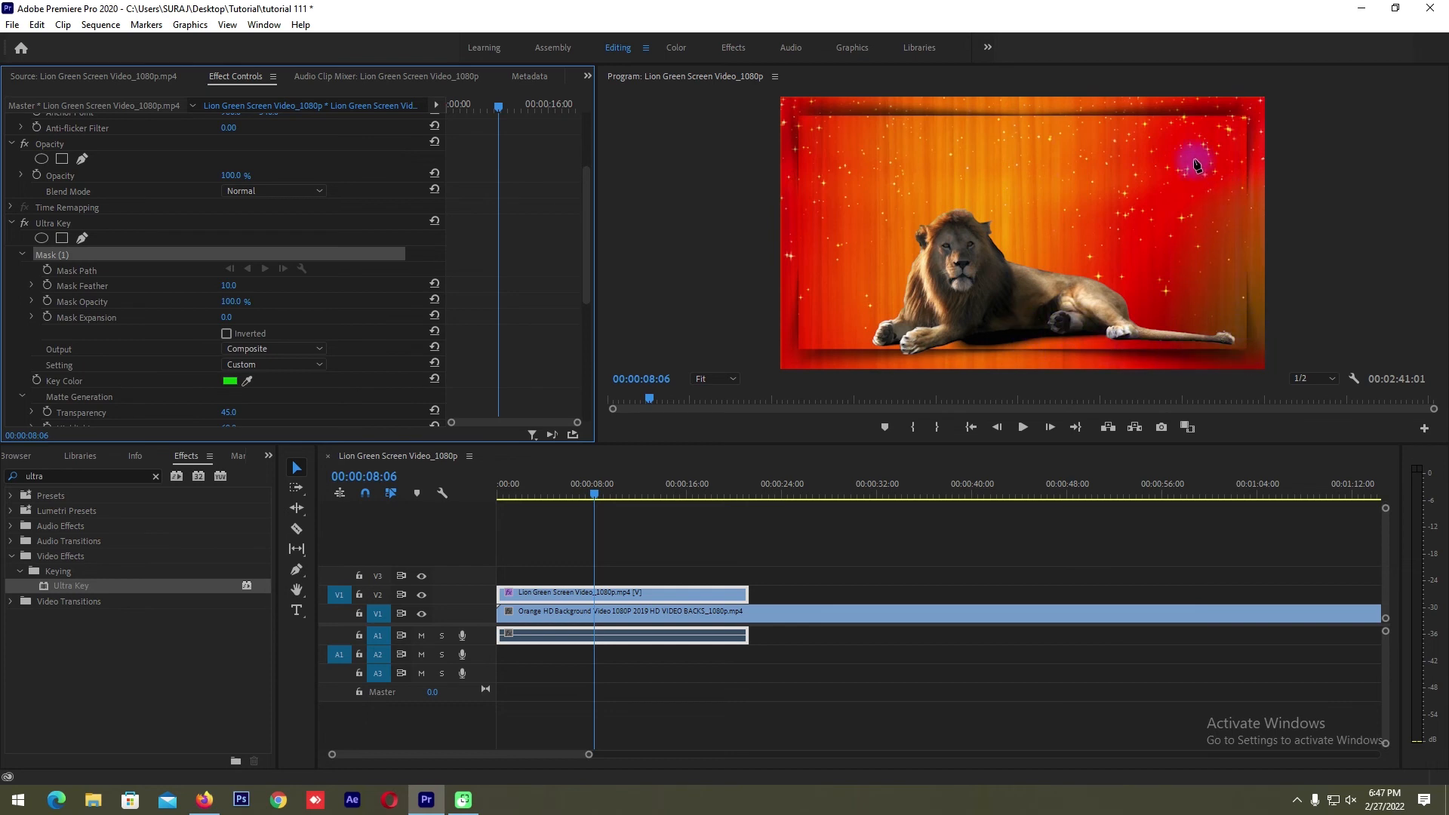
pyautogui.click(872, 346)
pyautogui.click(855, 305)
pyautogui.click(897, 223)
pyautogui.click(953, 189)
pyautogui.click(1026, 179)
pyautogui.click(1167, 235)
pyautogui.click(1198, 262)
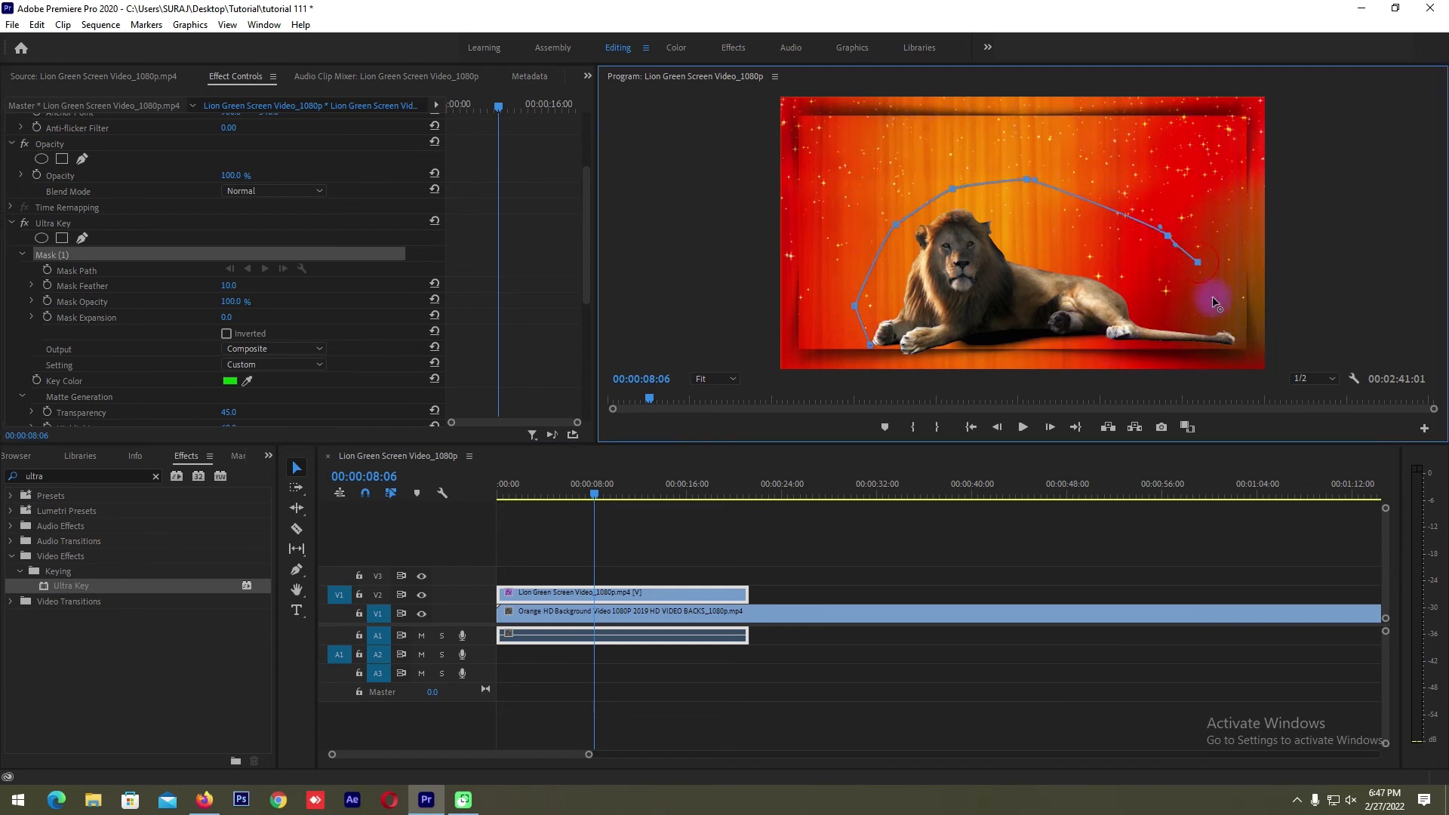
pyautogui.click(1244, 353)
pyautogui.click(1101, 355)
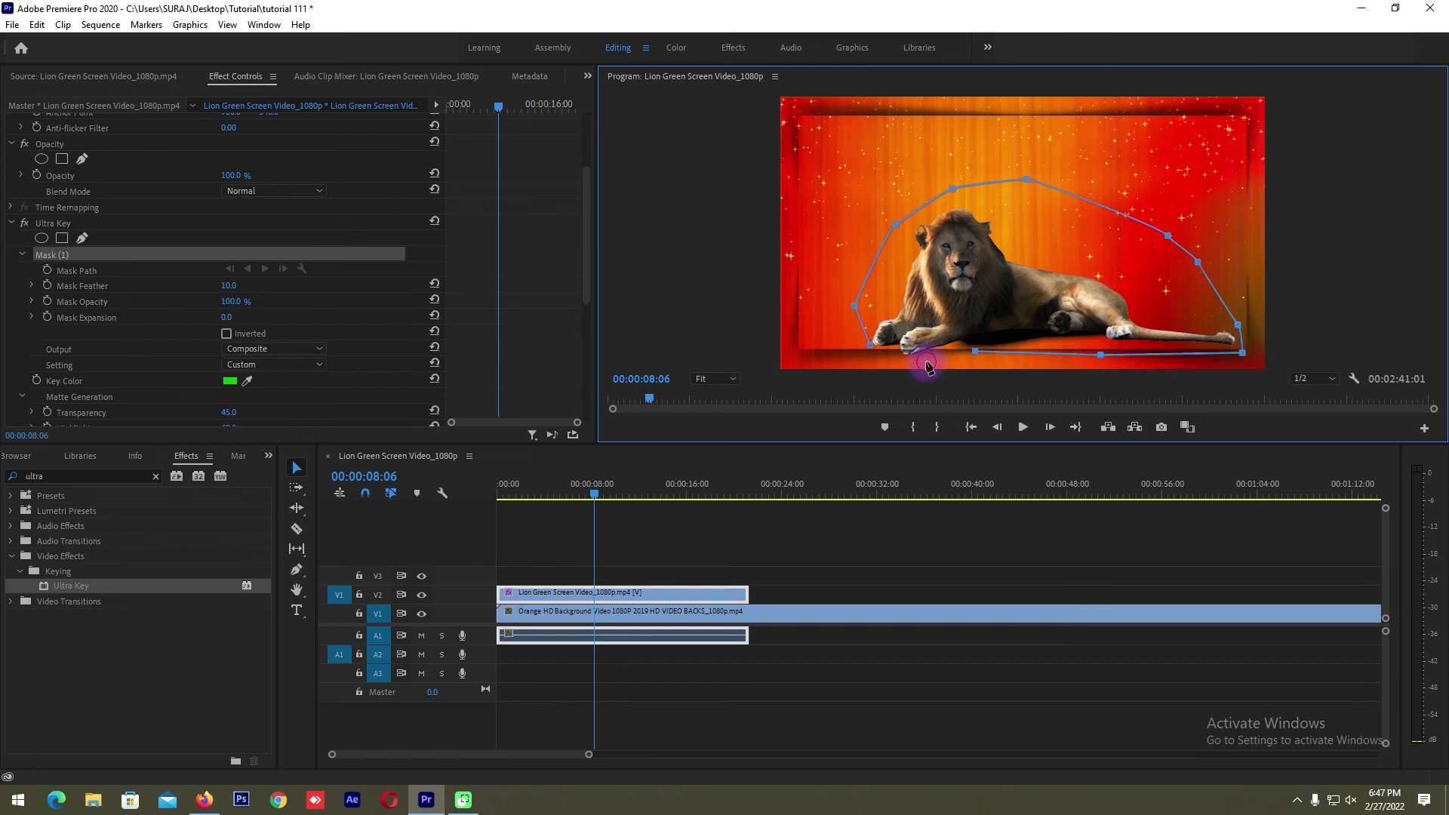
pyautogui.click(879, 341)
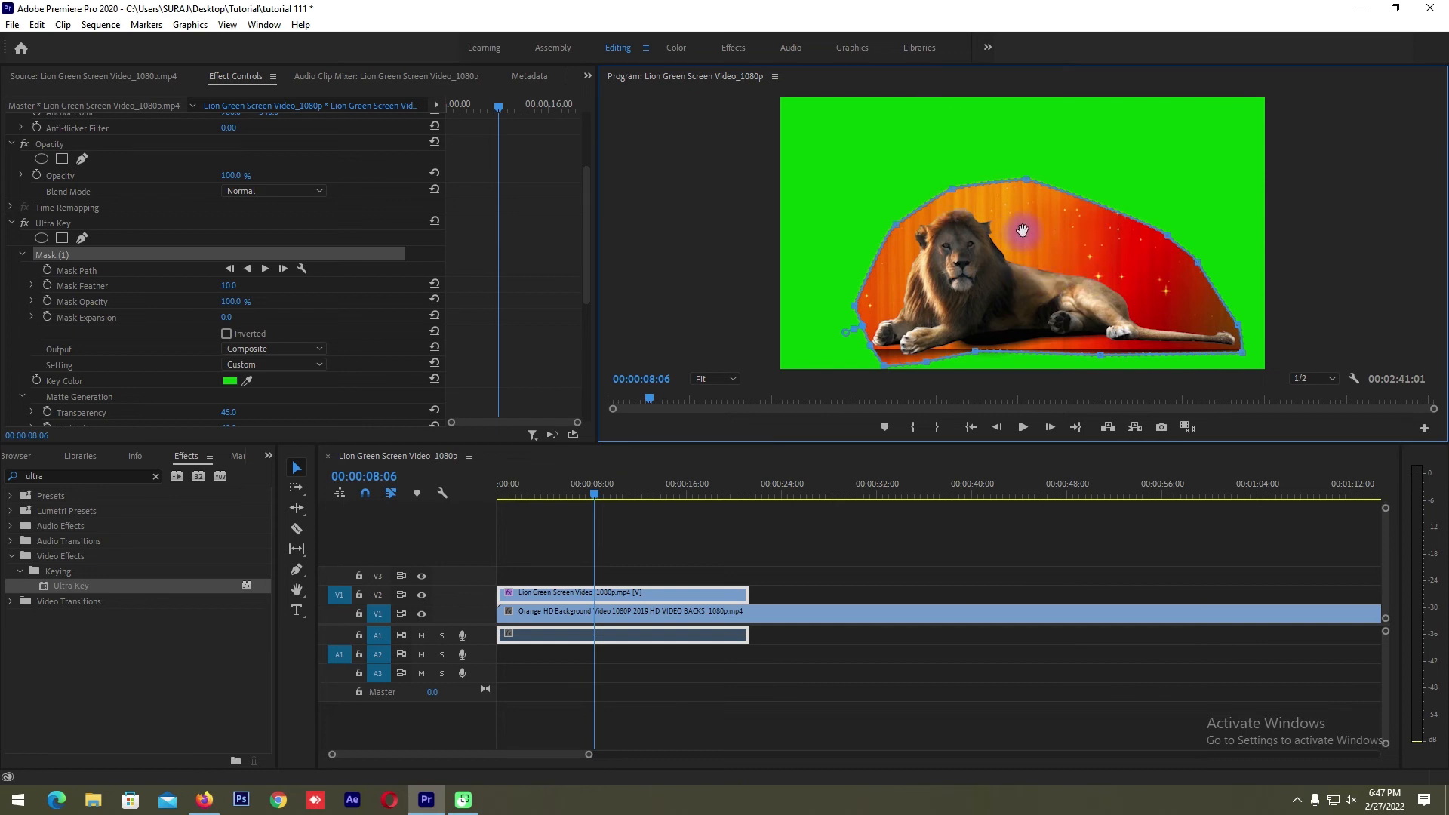
# Step: Try inverting the Ultra Key mask, switch the inversion off again and delete the mask
pyautogui.click(227, 334)
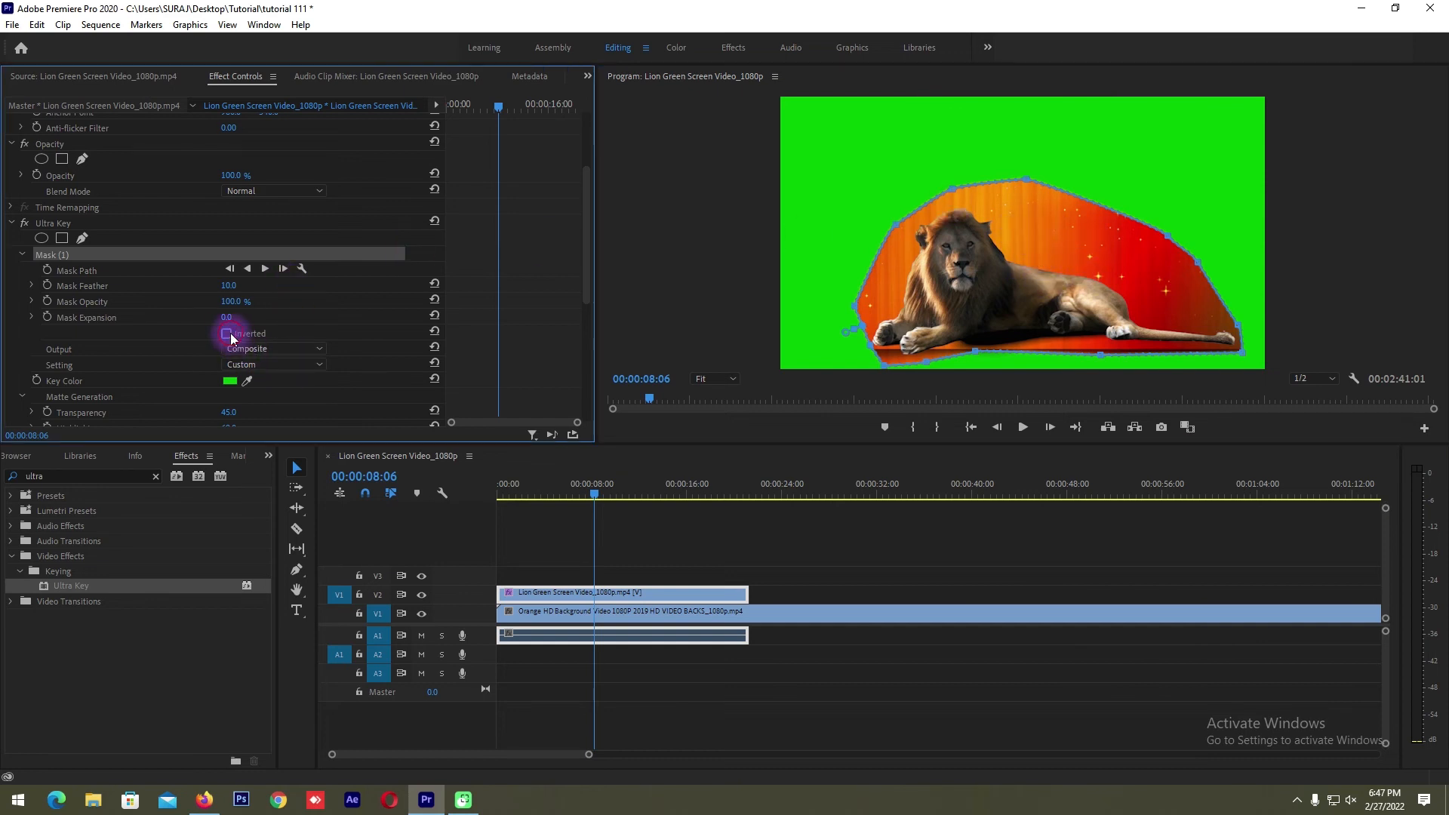
pyautogui.click(228, 334)
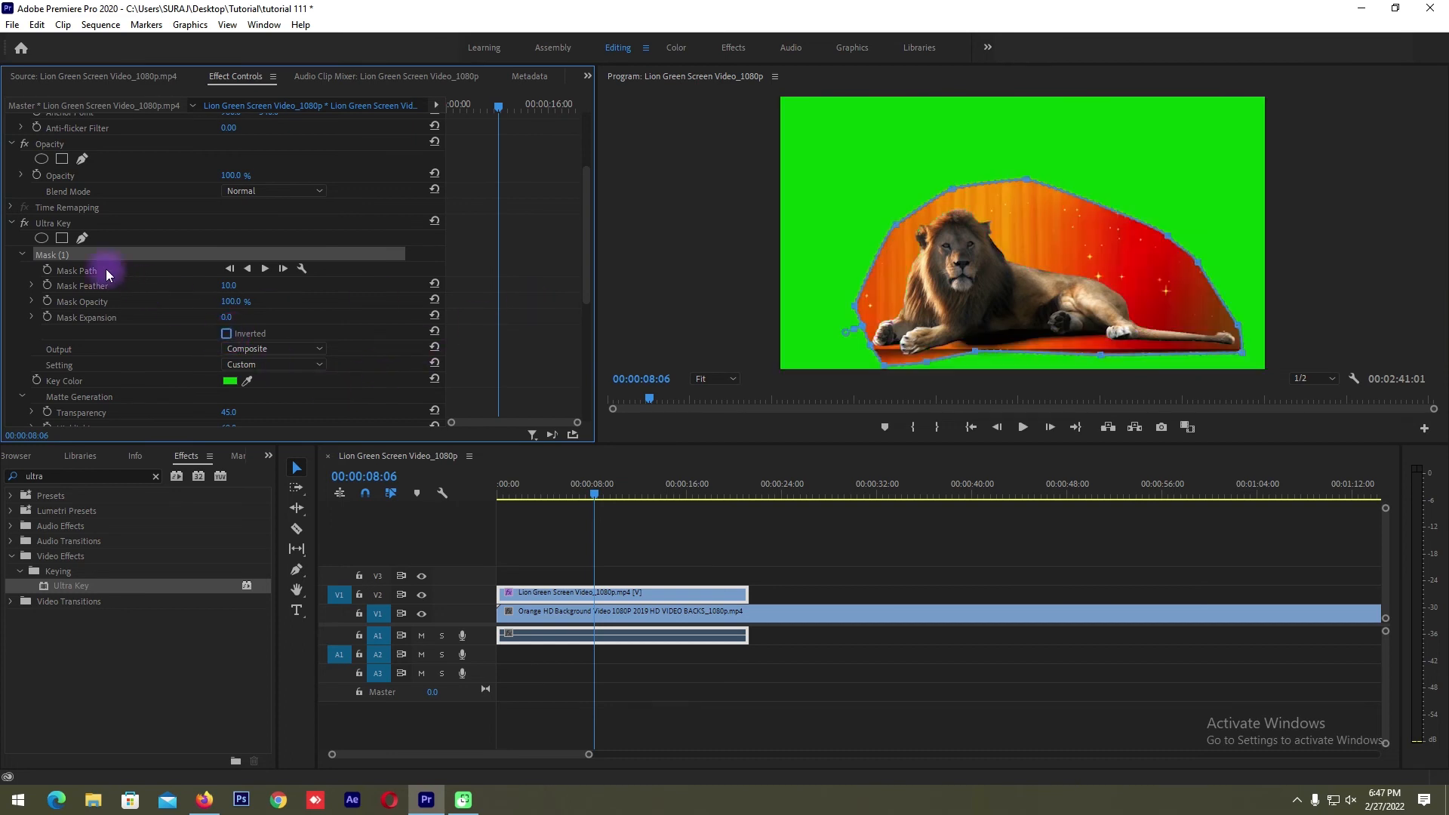
pyautogui.press('Delete')
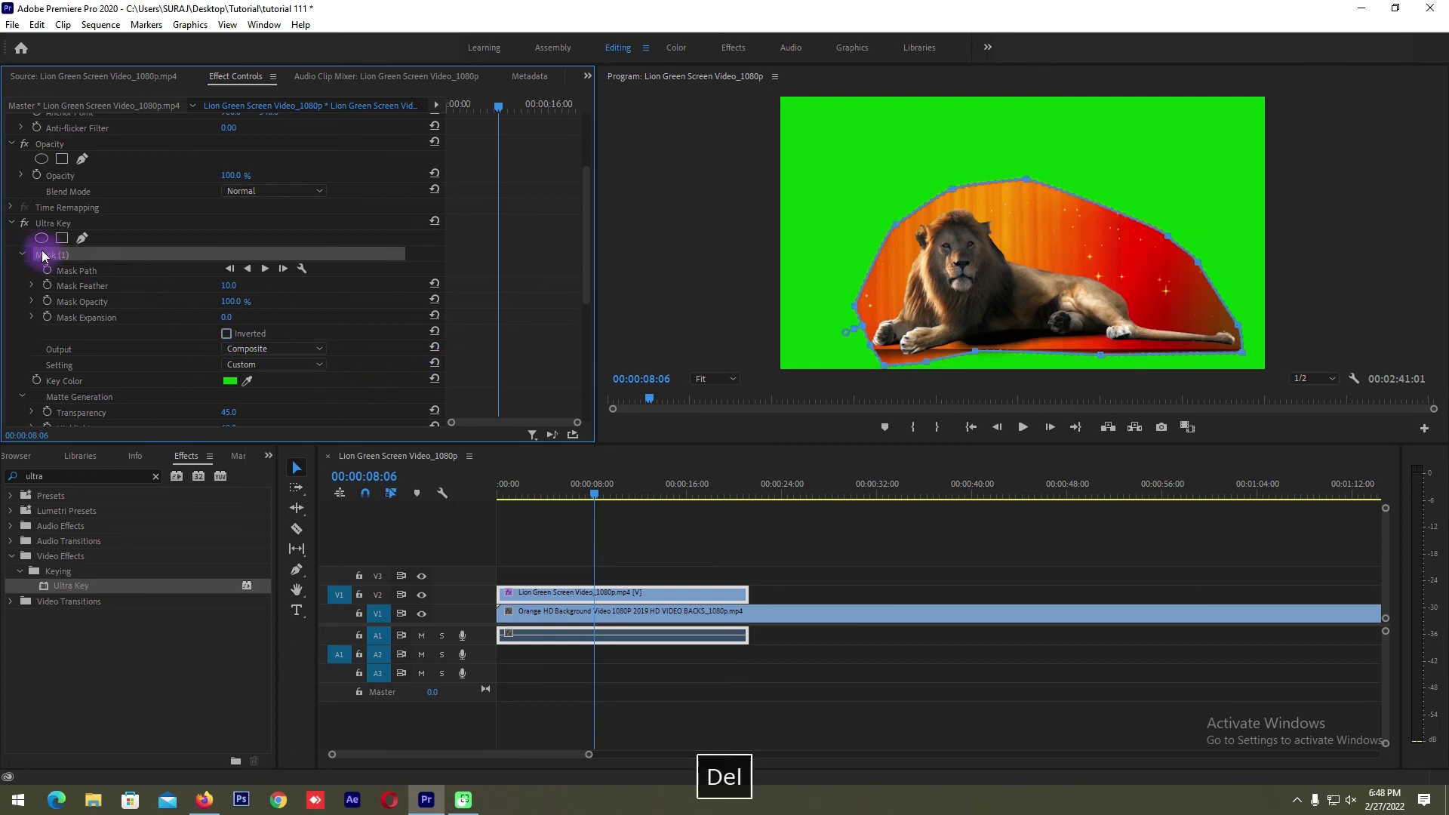
# Step: Trim the end of the orange background clip to the lion clip's end at 00:00:21:10 and preview the frame at 00:00:15:05
pyautogui.click(561, 598)
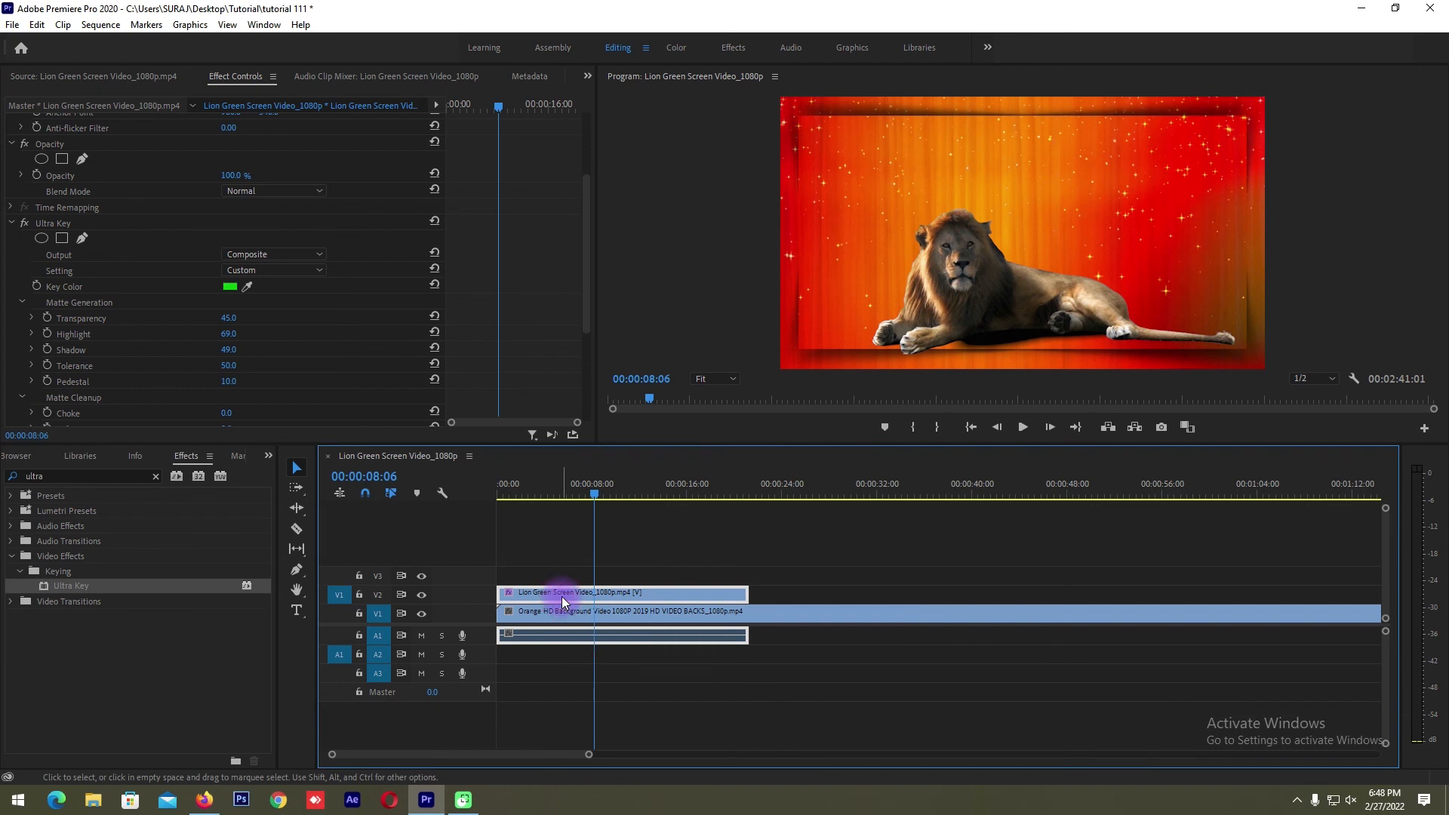
pyautogui.click(754, 500)
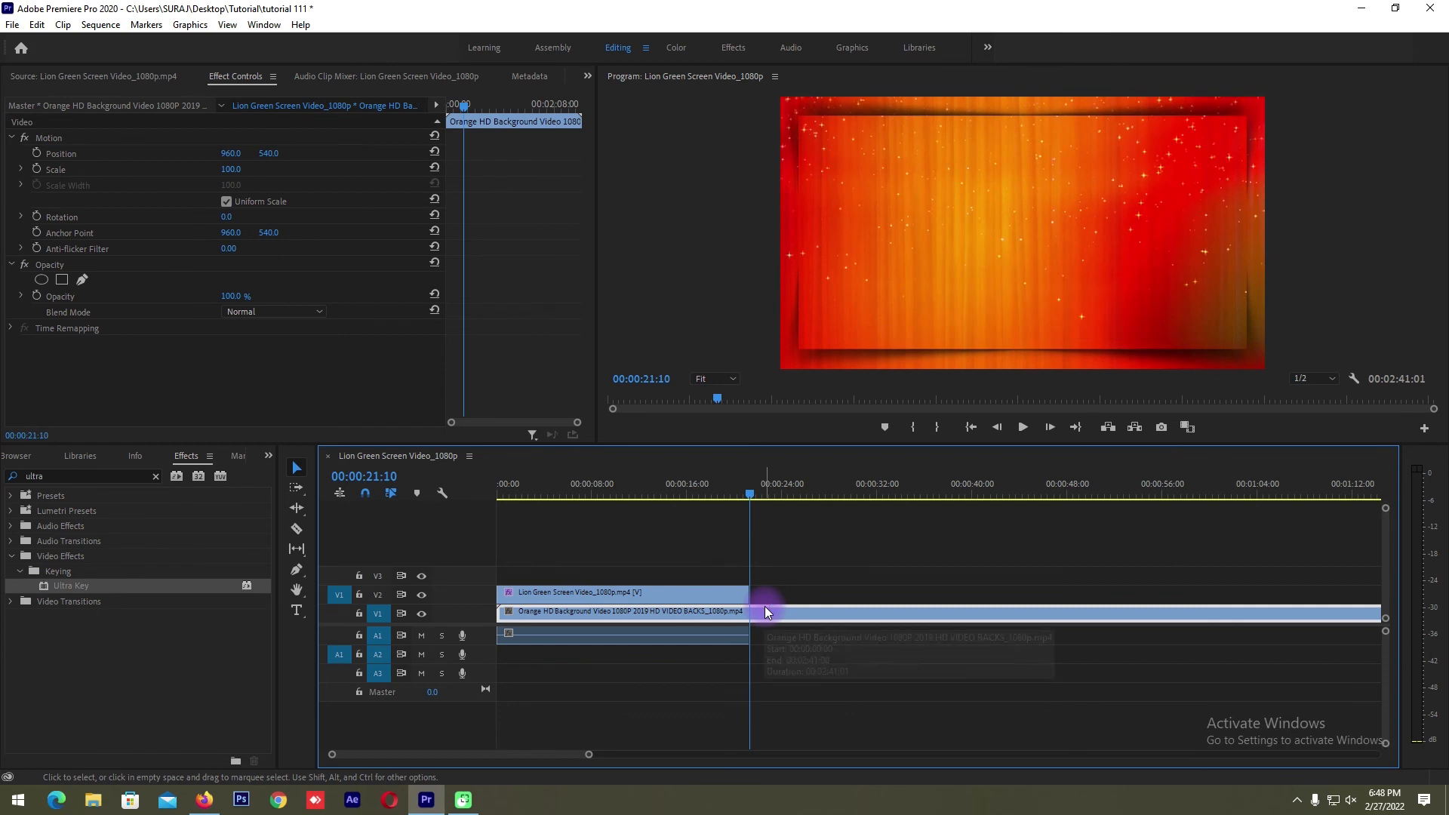
pyautogui.press('w')
pyautogui.click(678, 491)
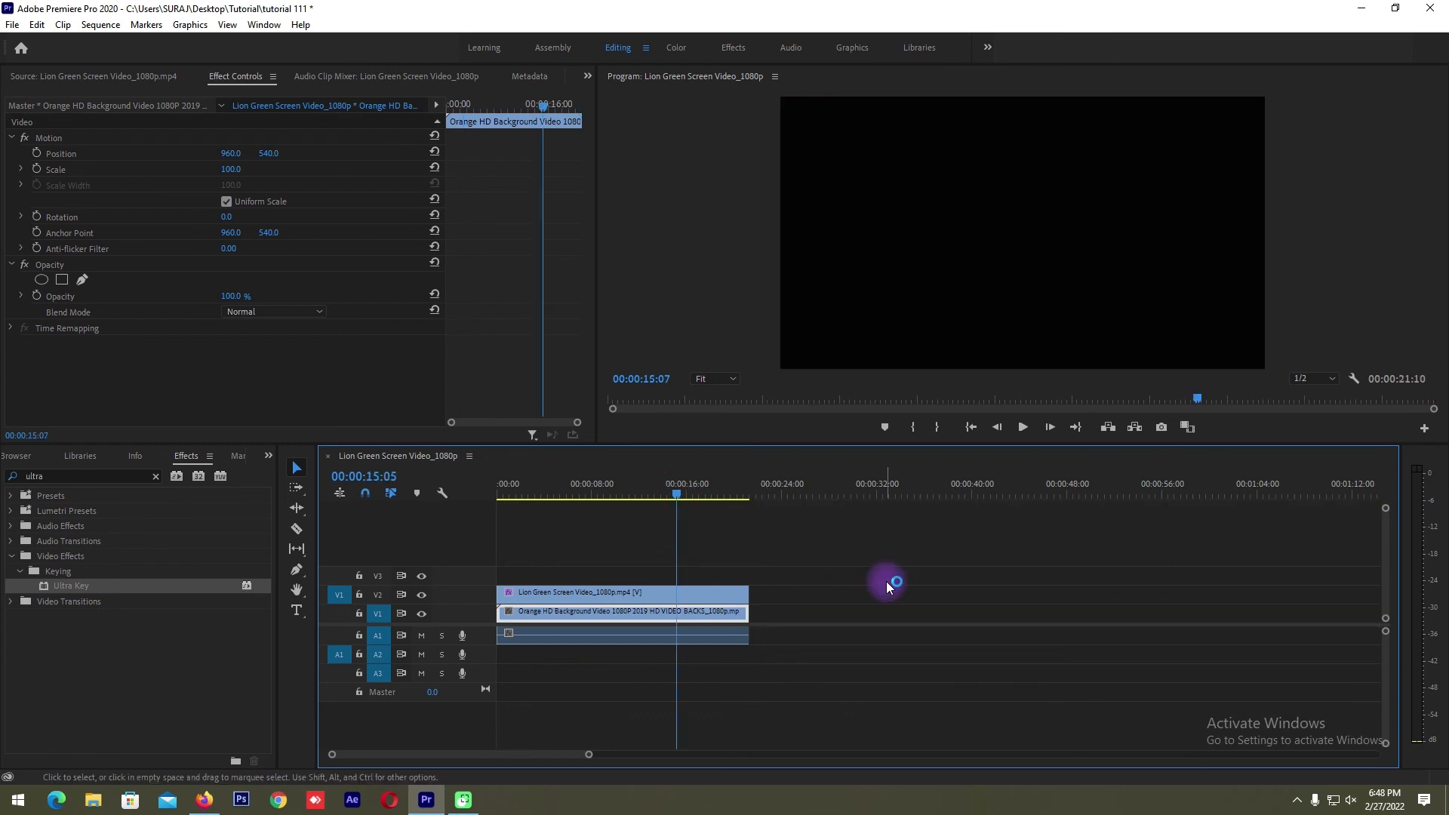
pyautogui.click(886, 581)
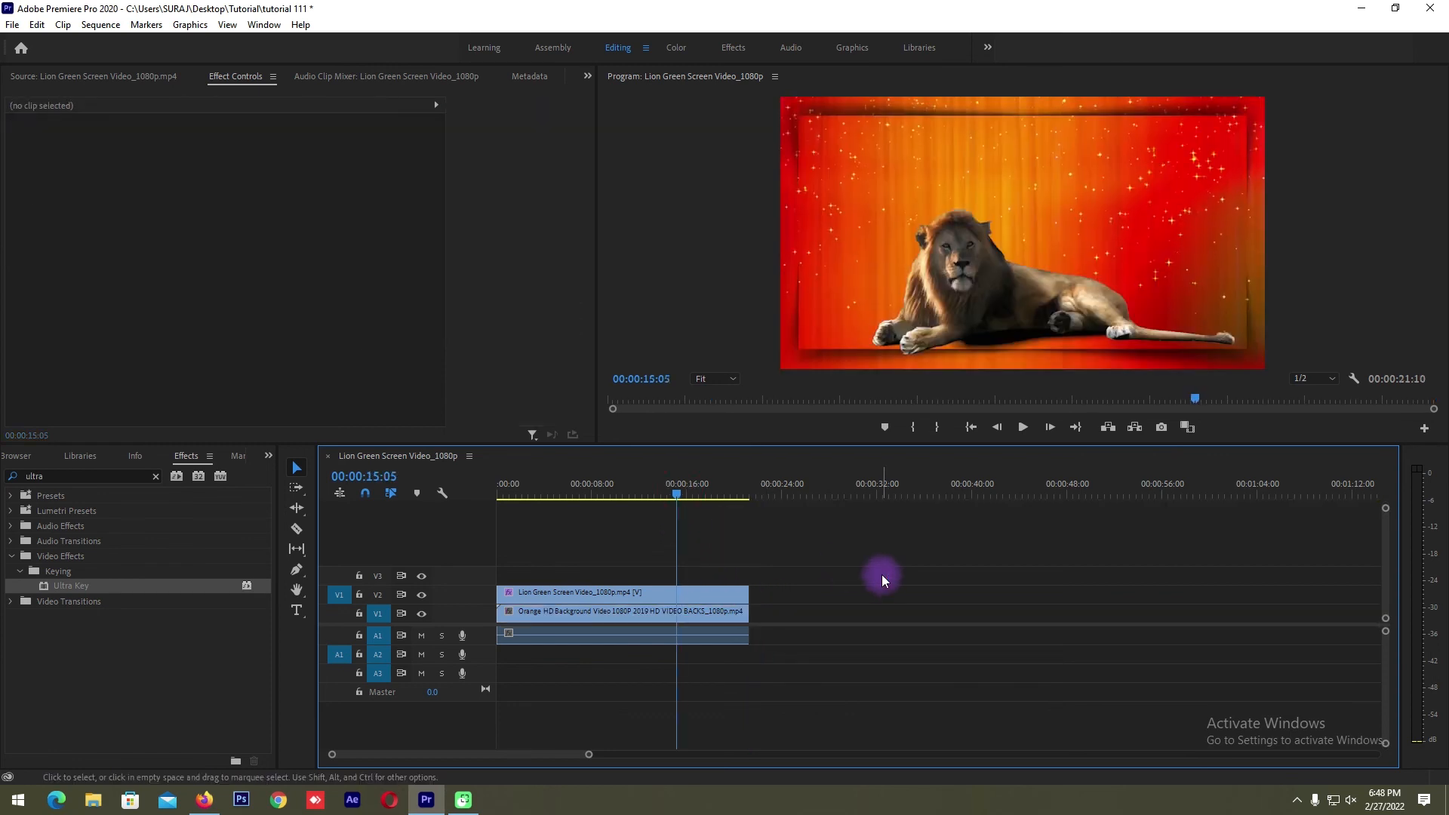